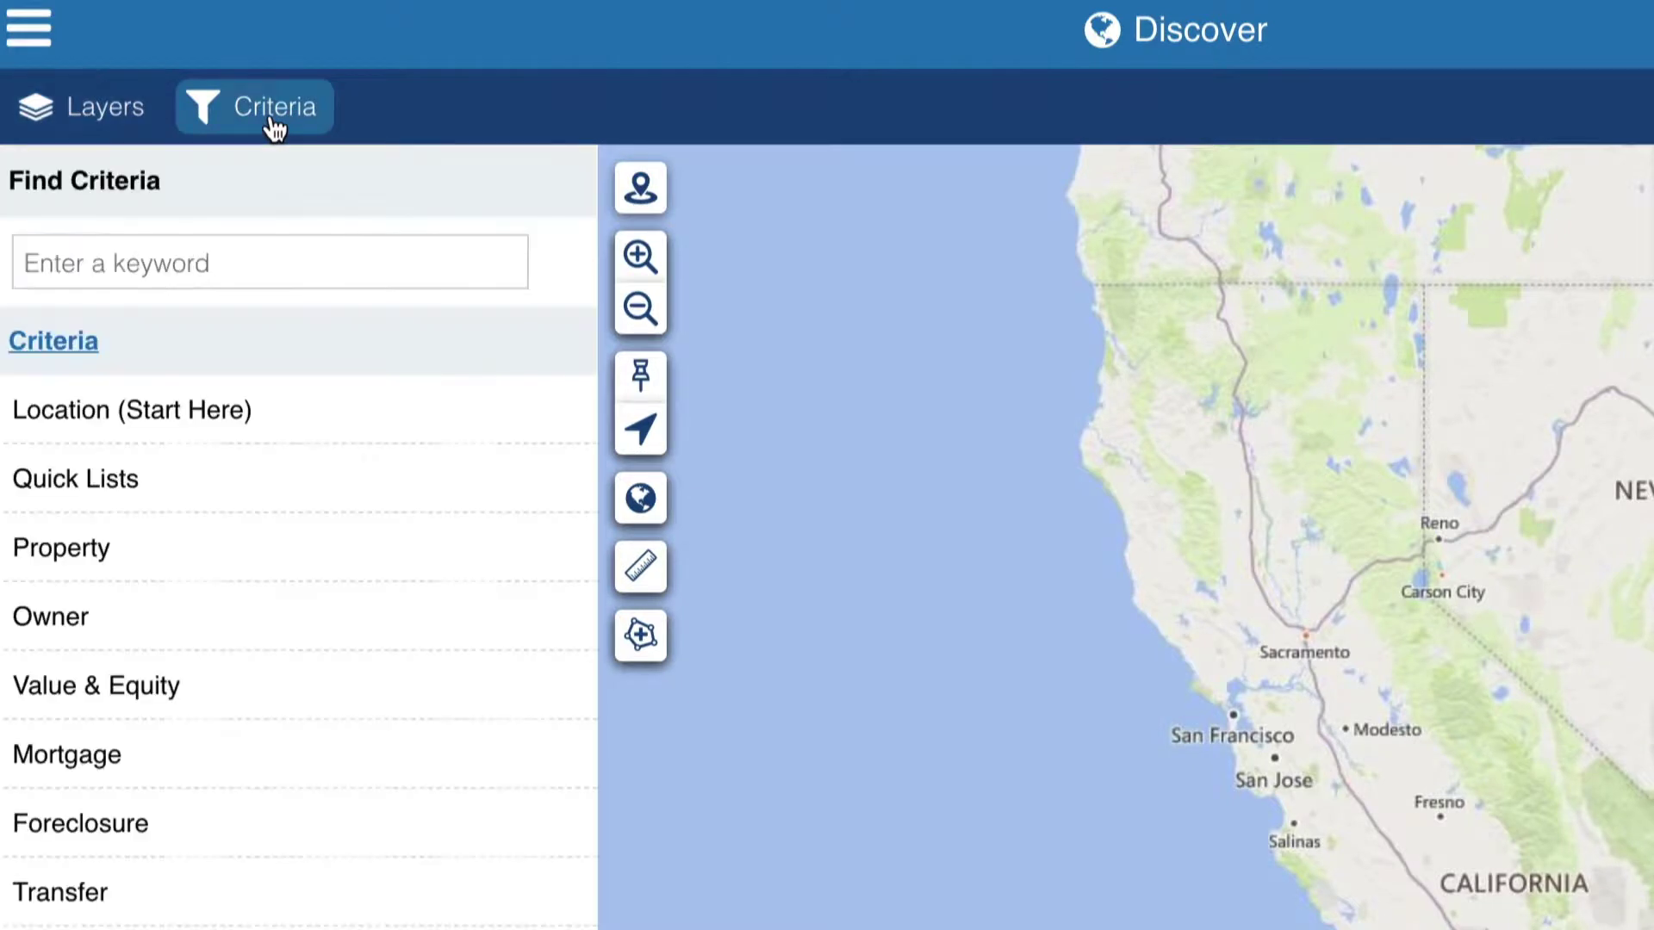
# - Limit the most recent ownership change's purchase type to Market Flip, Short Sale Flip and REO Flip
pyautogui.click(367, 901)
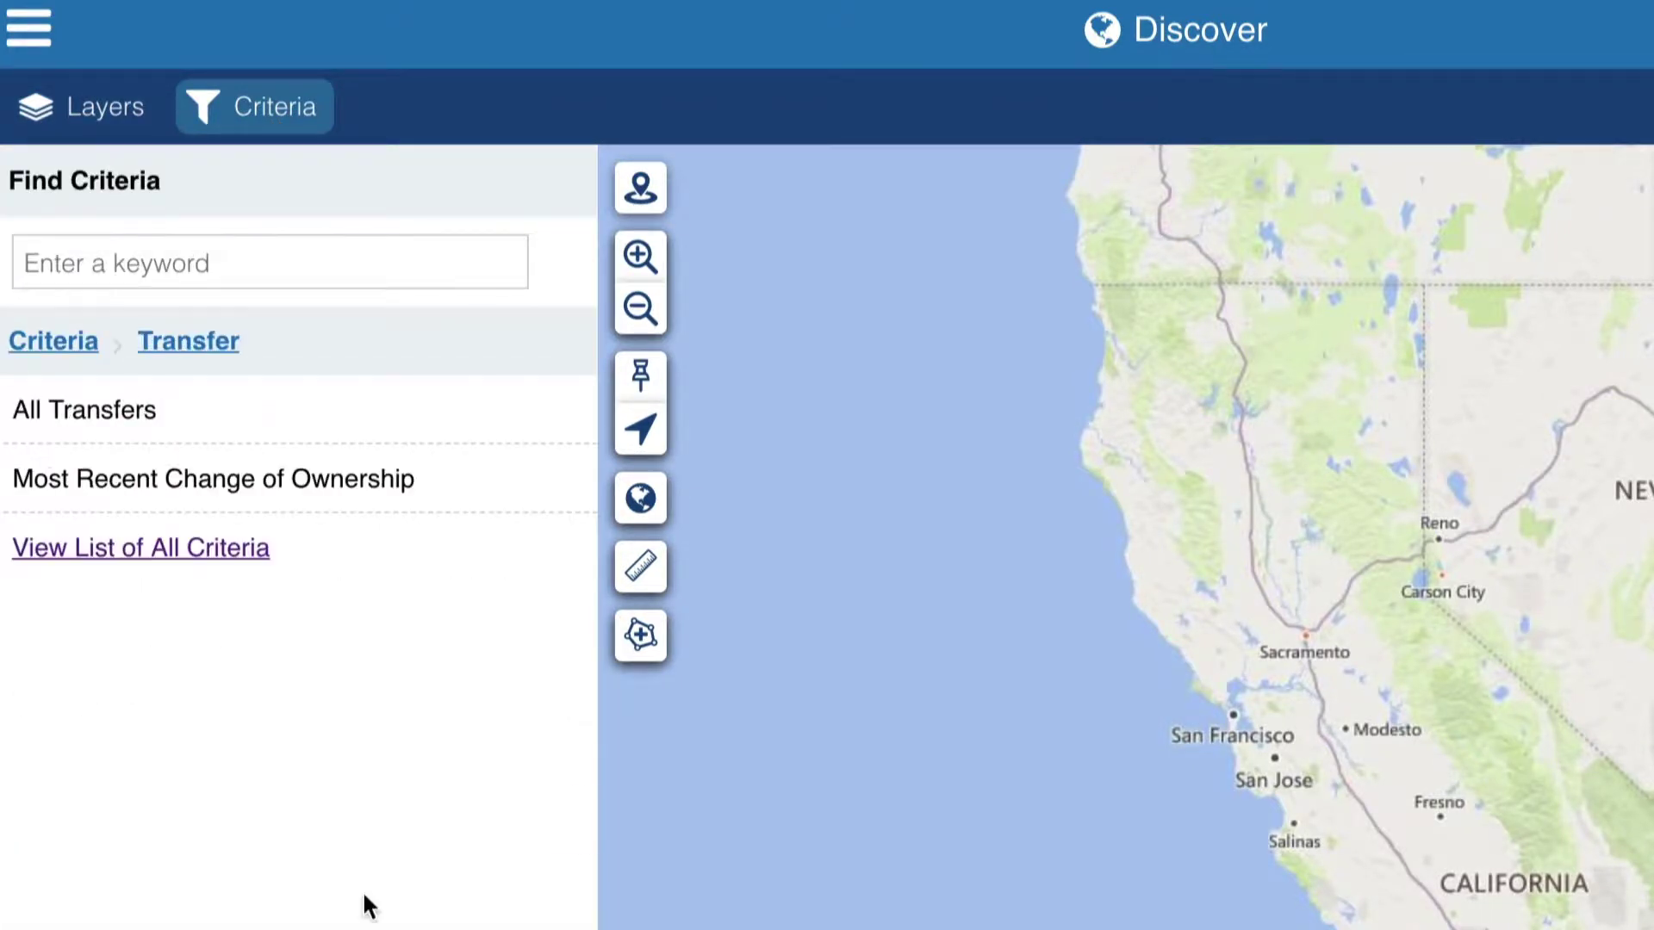
pyautogui.click(344, 496)
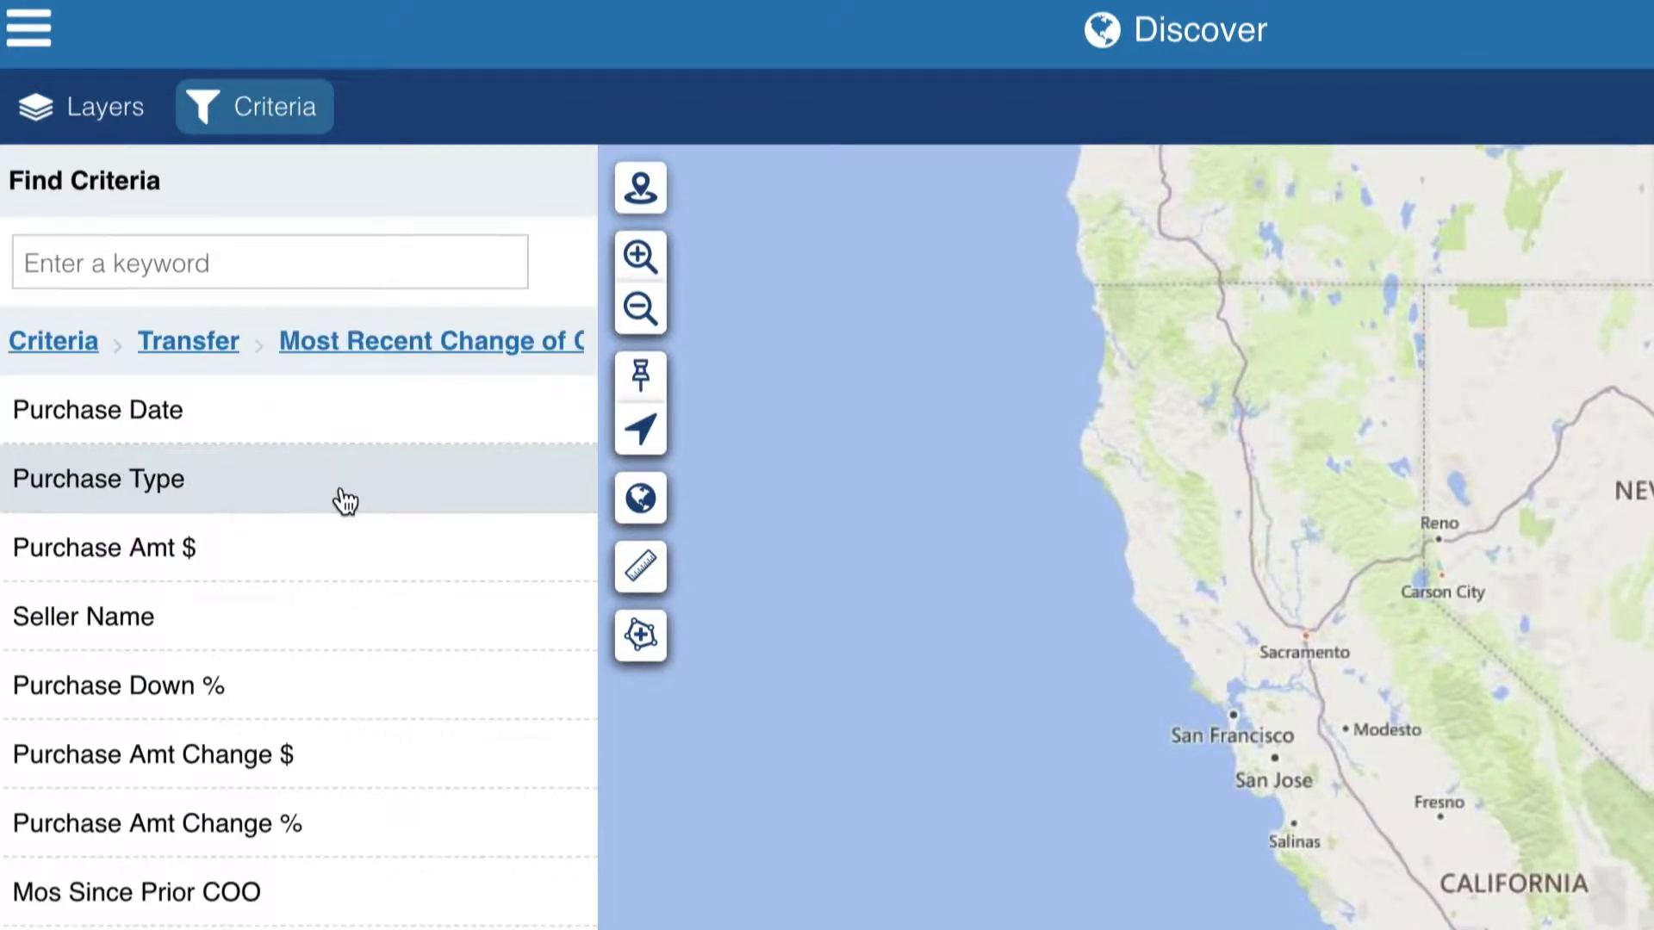
pyautogui.click(344, 500)
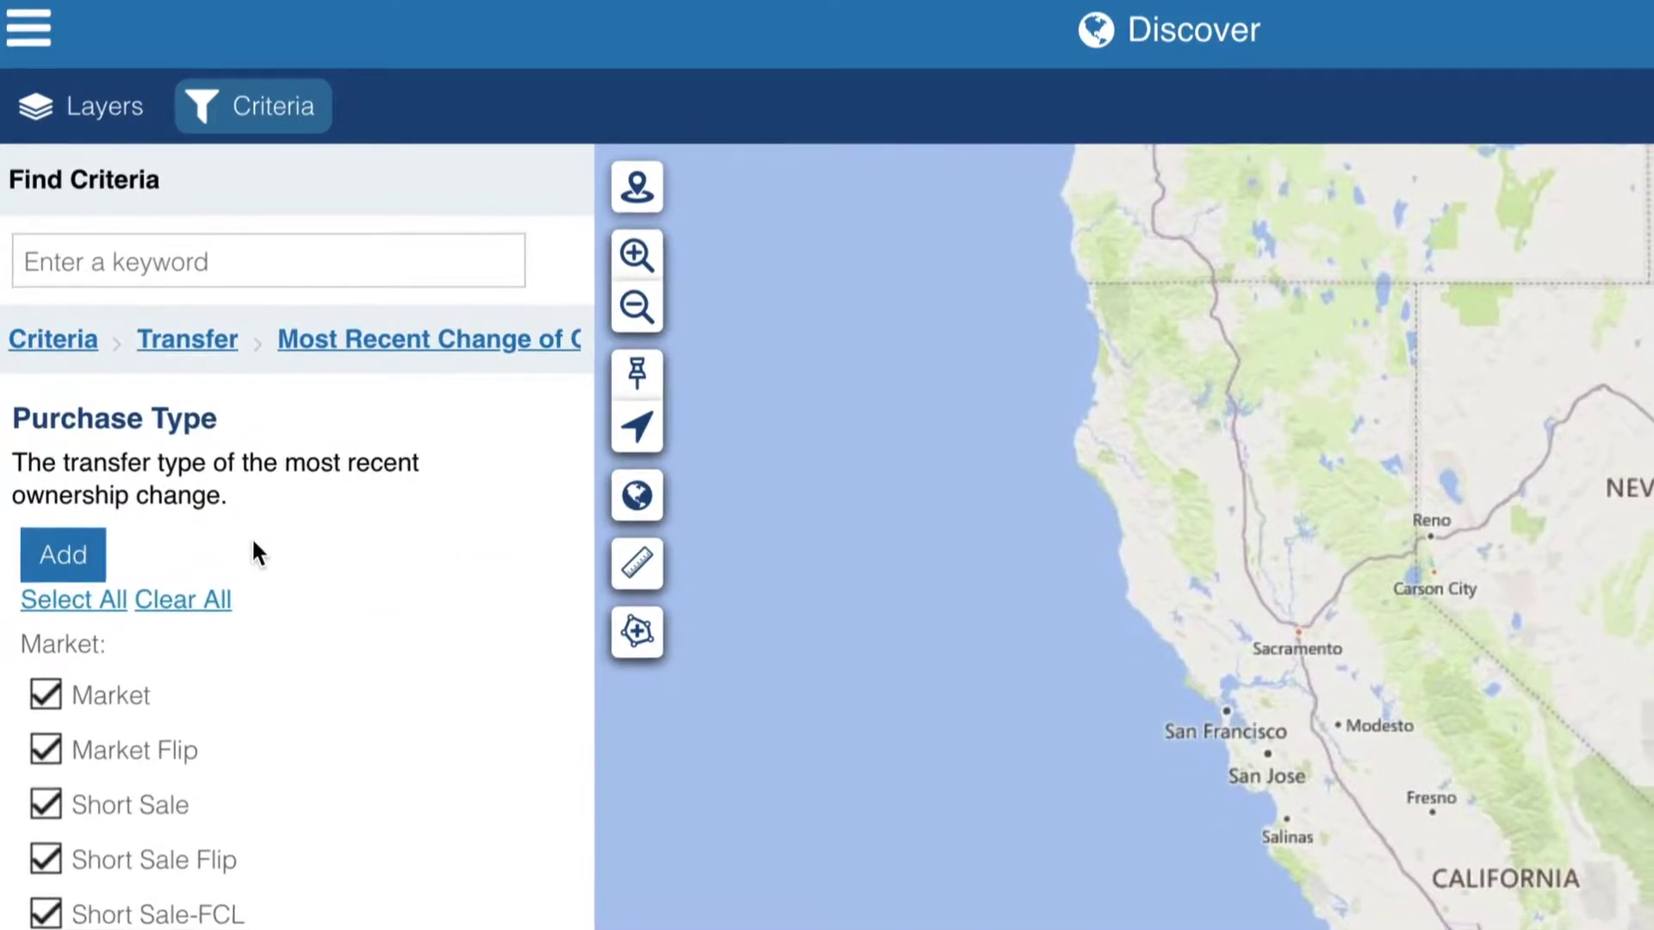
pyautogui.click(203, 567)
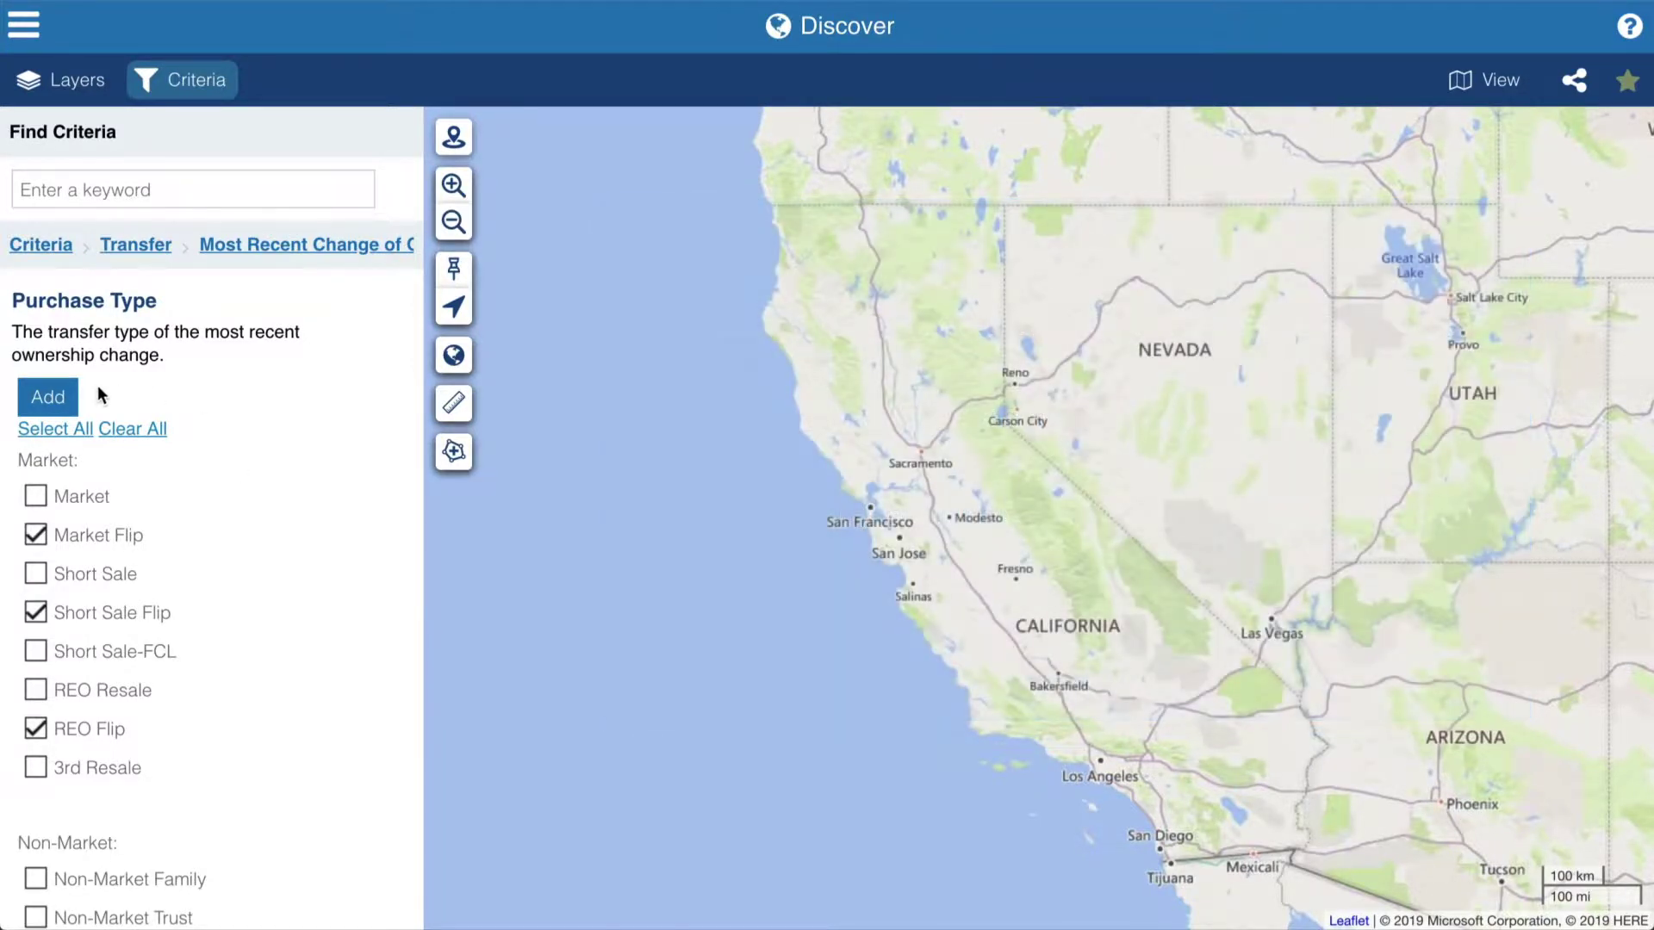
pyautogui.click(64, 403)
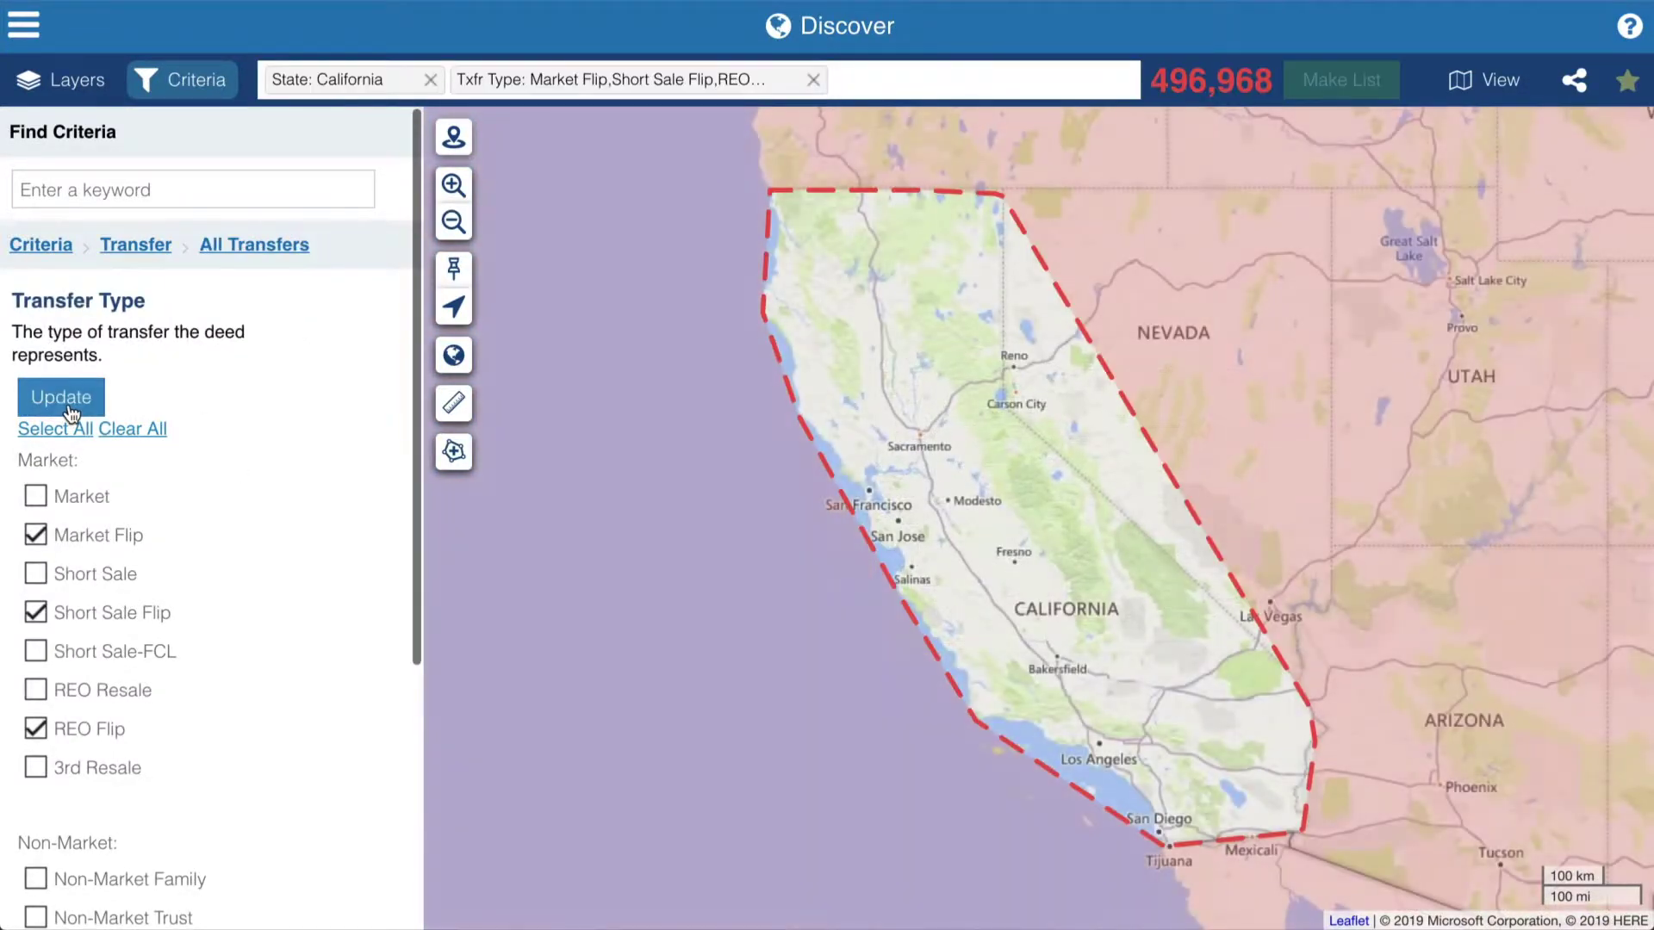
pyautogui.click(135, 245)
# - Restrict the purchase date to the last 365 days
pyautogui.click(244, 337)
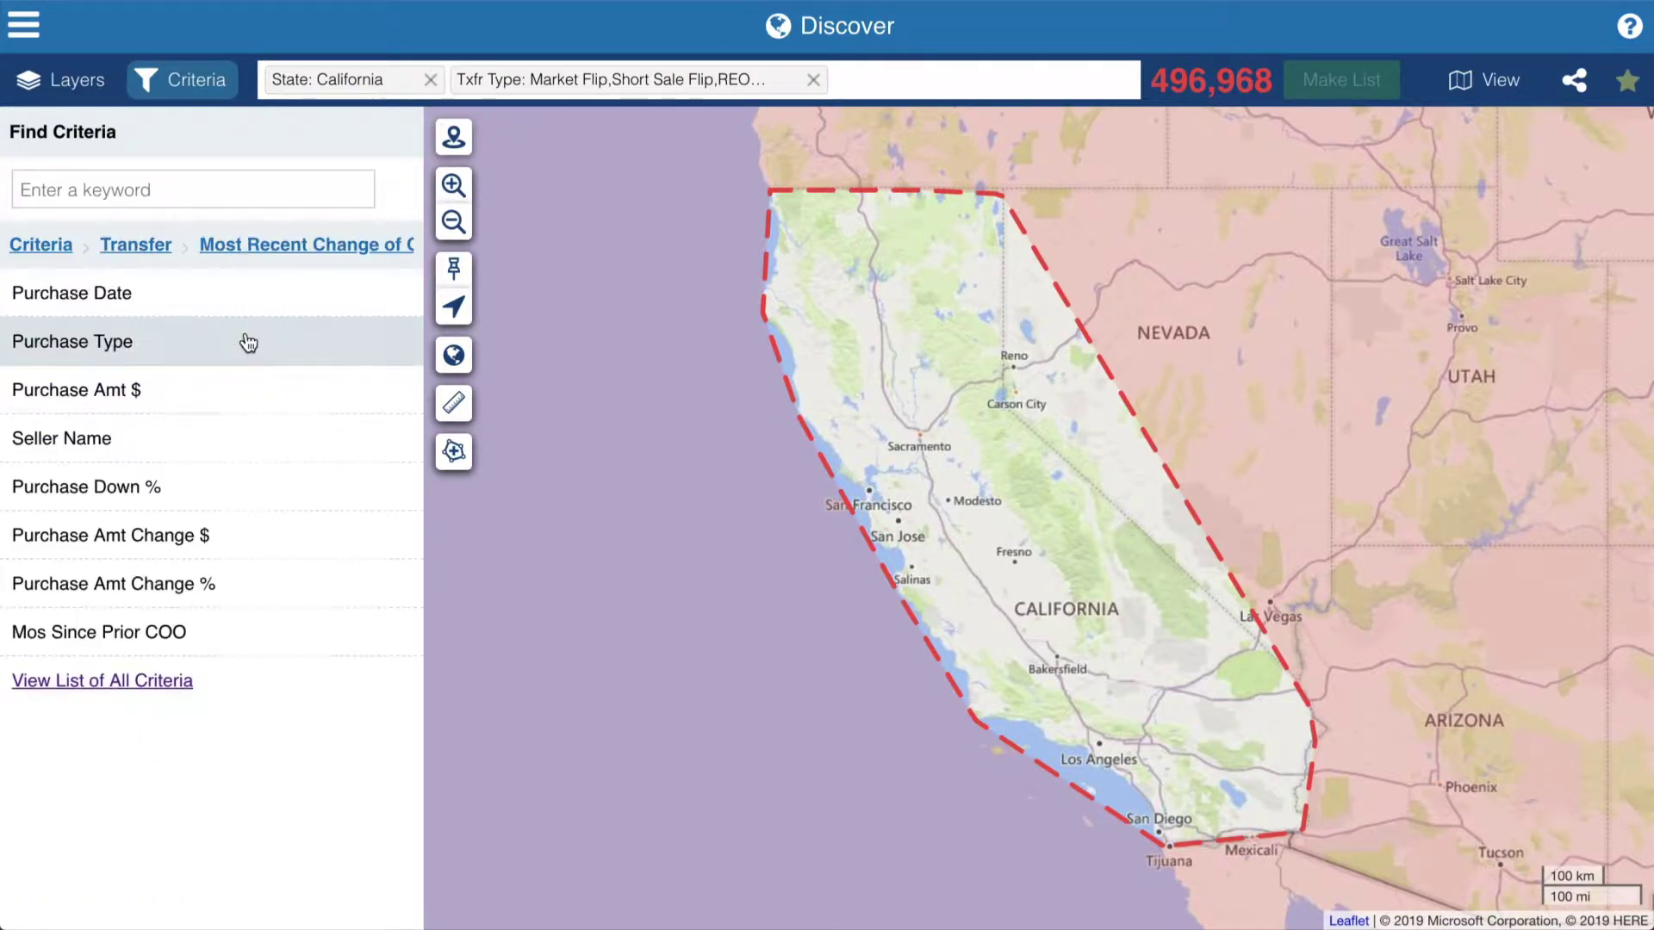
pyautogui.click(244, 293)
pyautogui.click(342, 422)
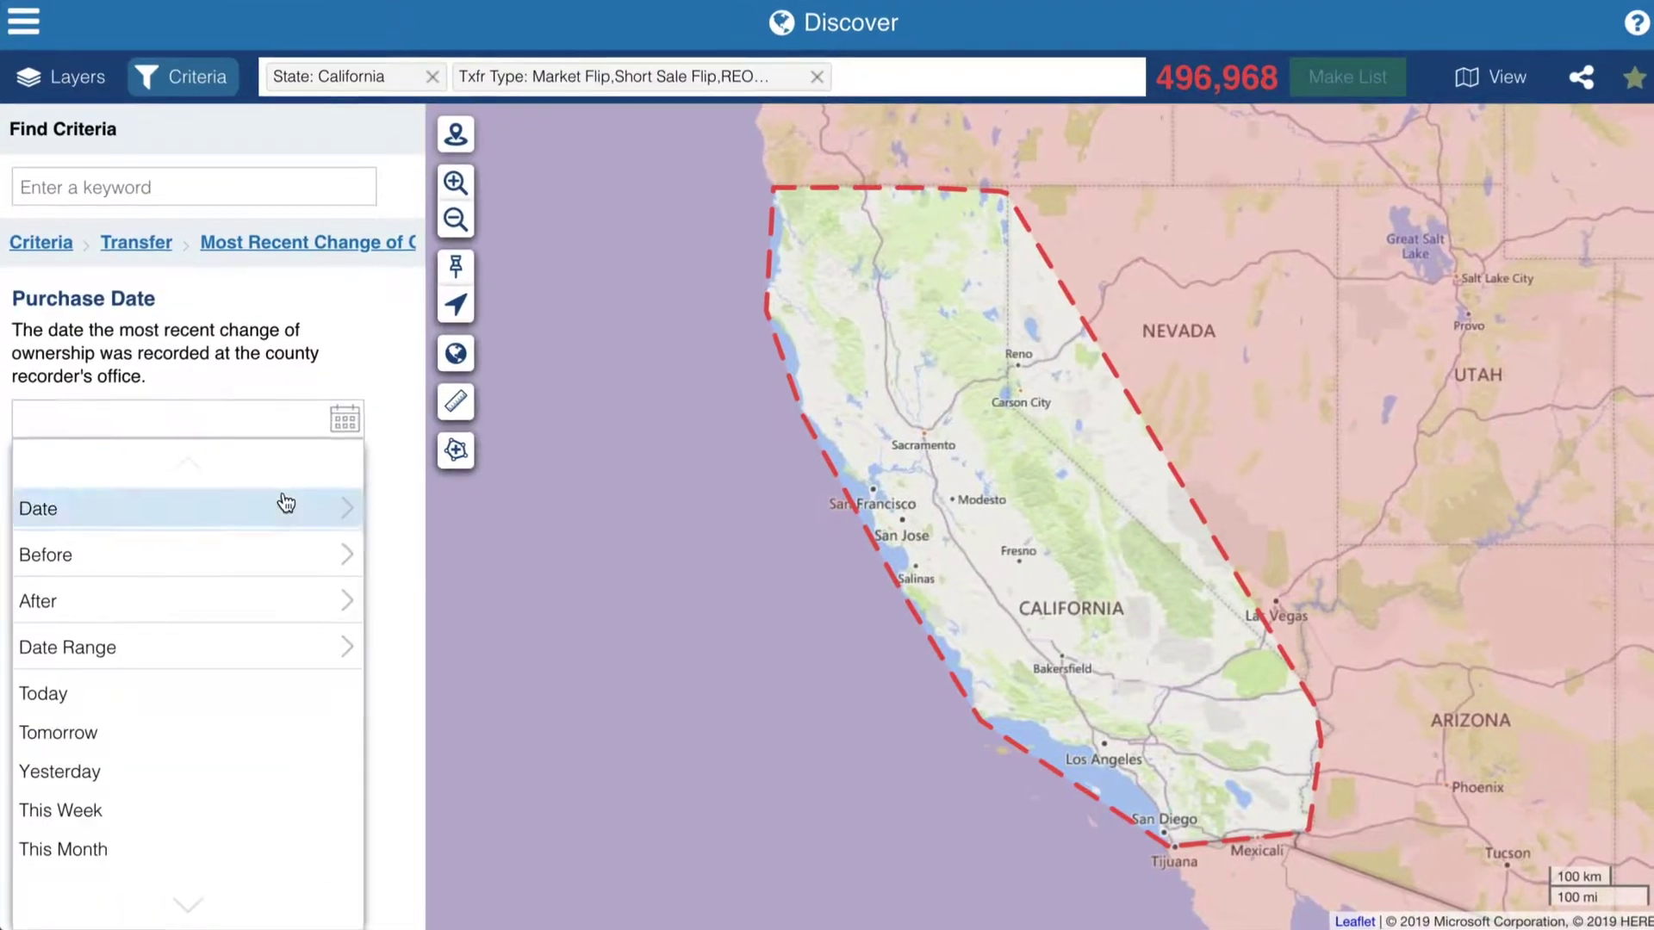
pyautogui.scroll(-5, 297, 486)
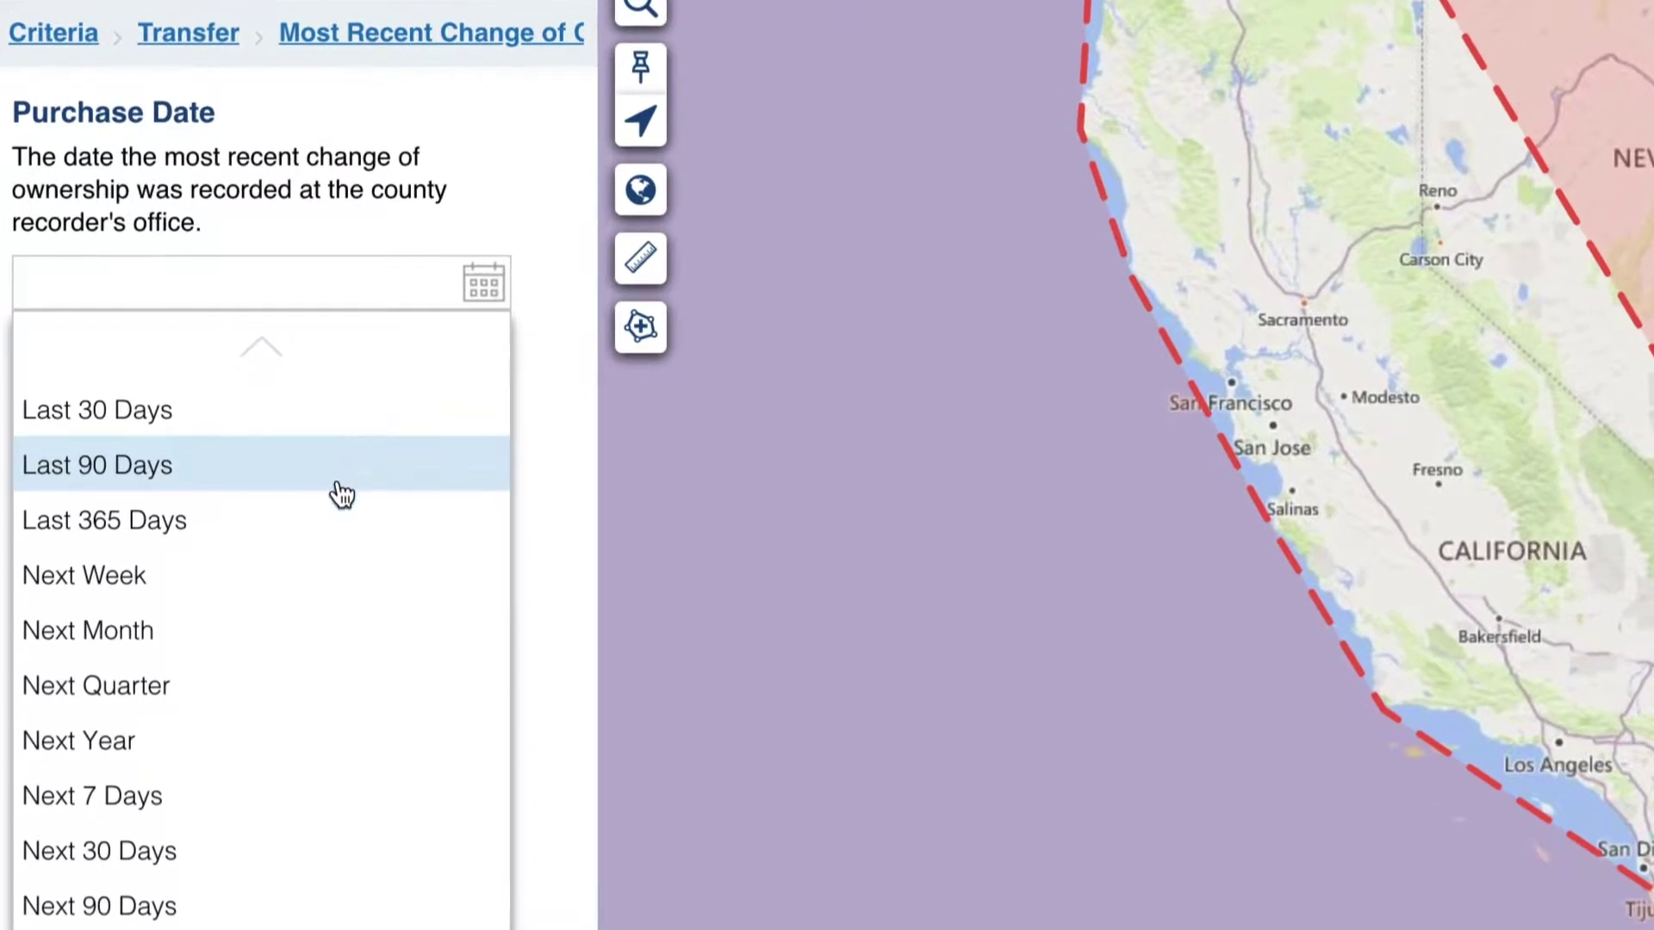
pyautogui.click(330, 510)
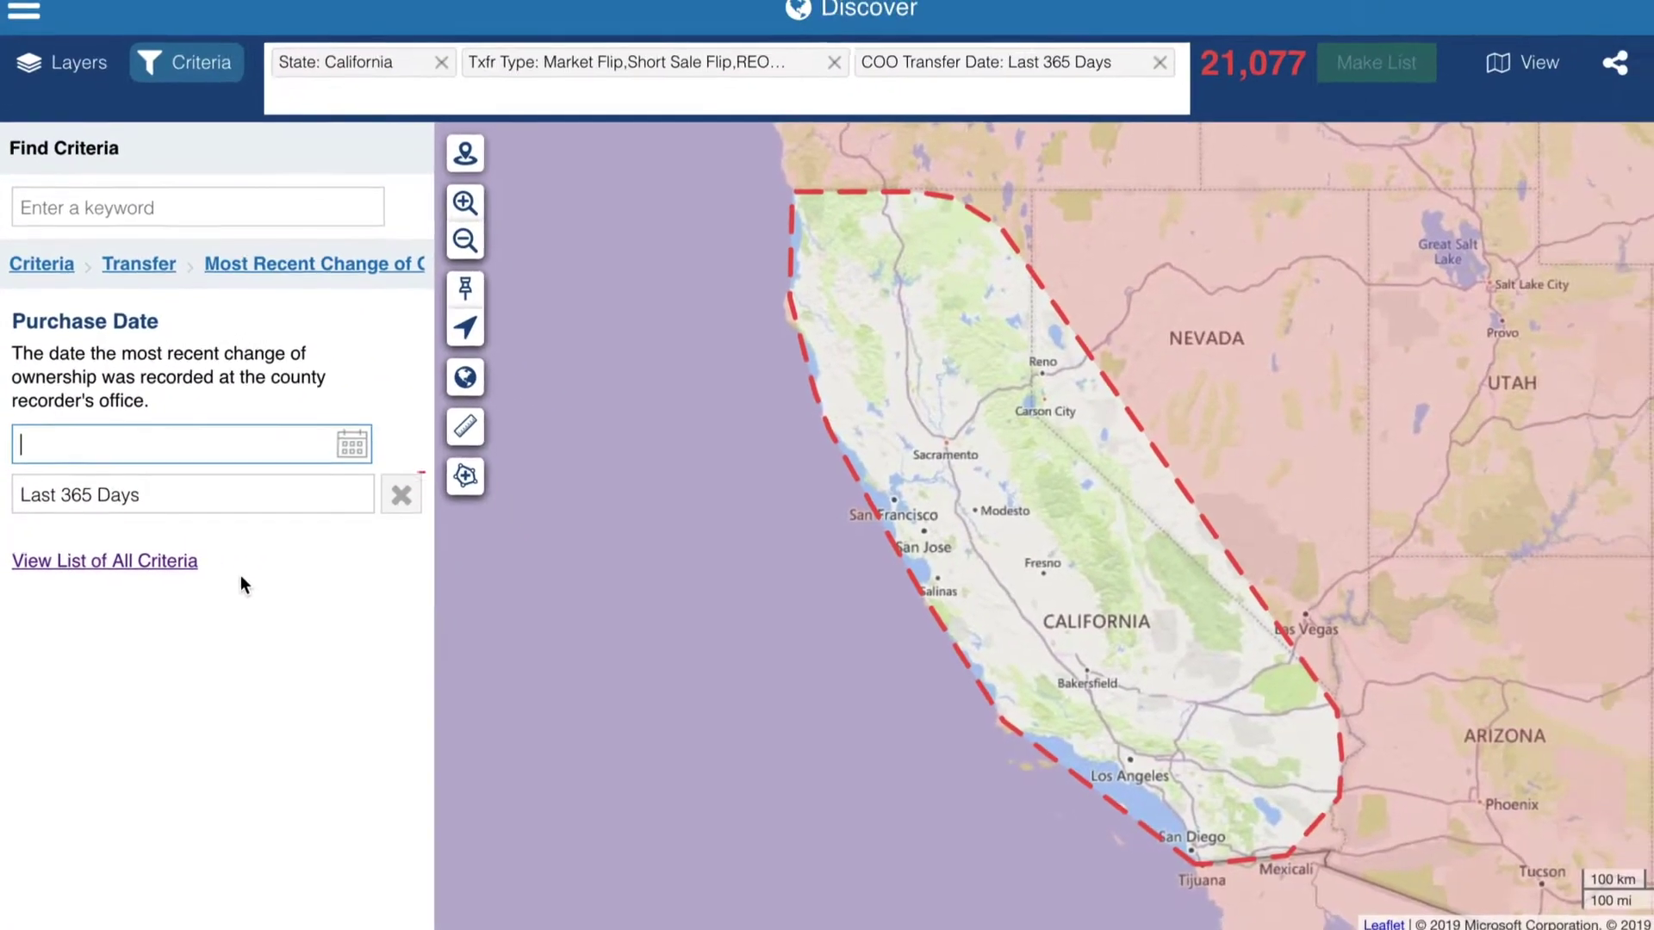
# - Add a county location filter for SACRAMENTO, CA
pyautogui.click(41, 264)
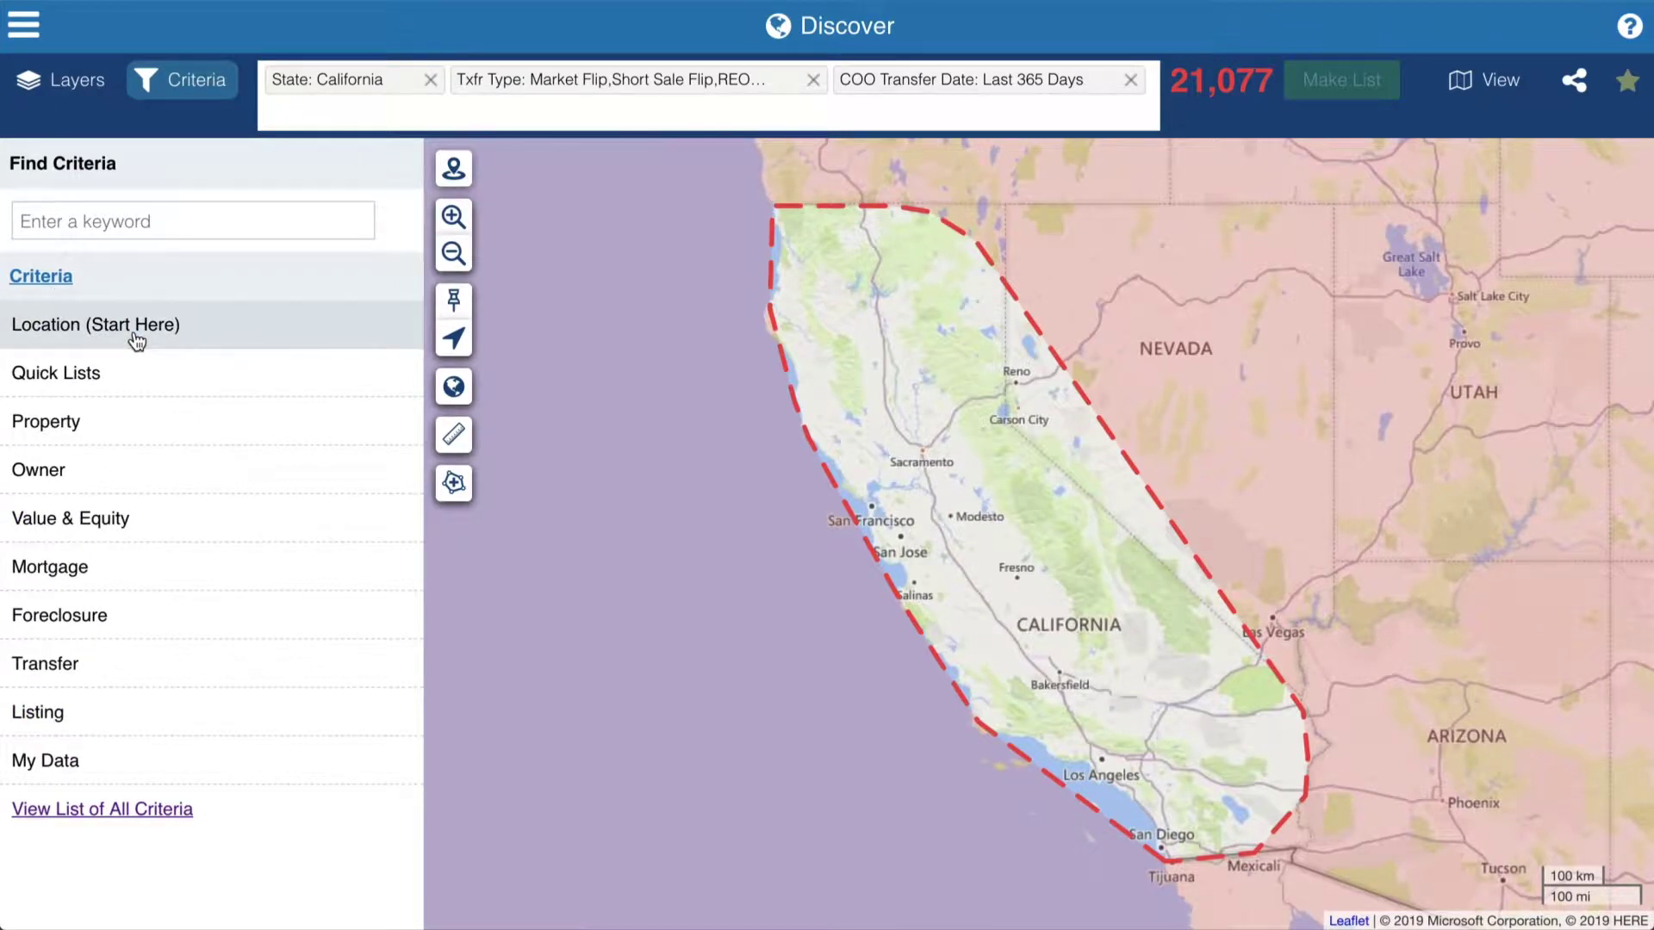
pyautogui.click(136, 336)
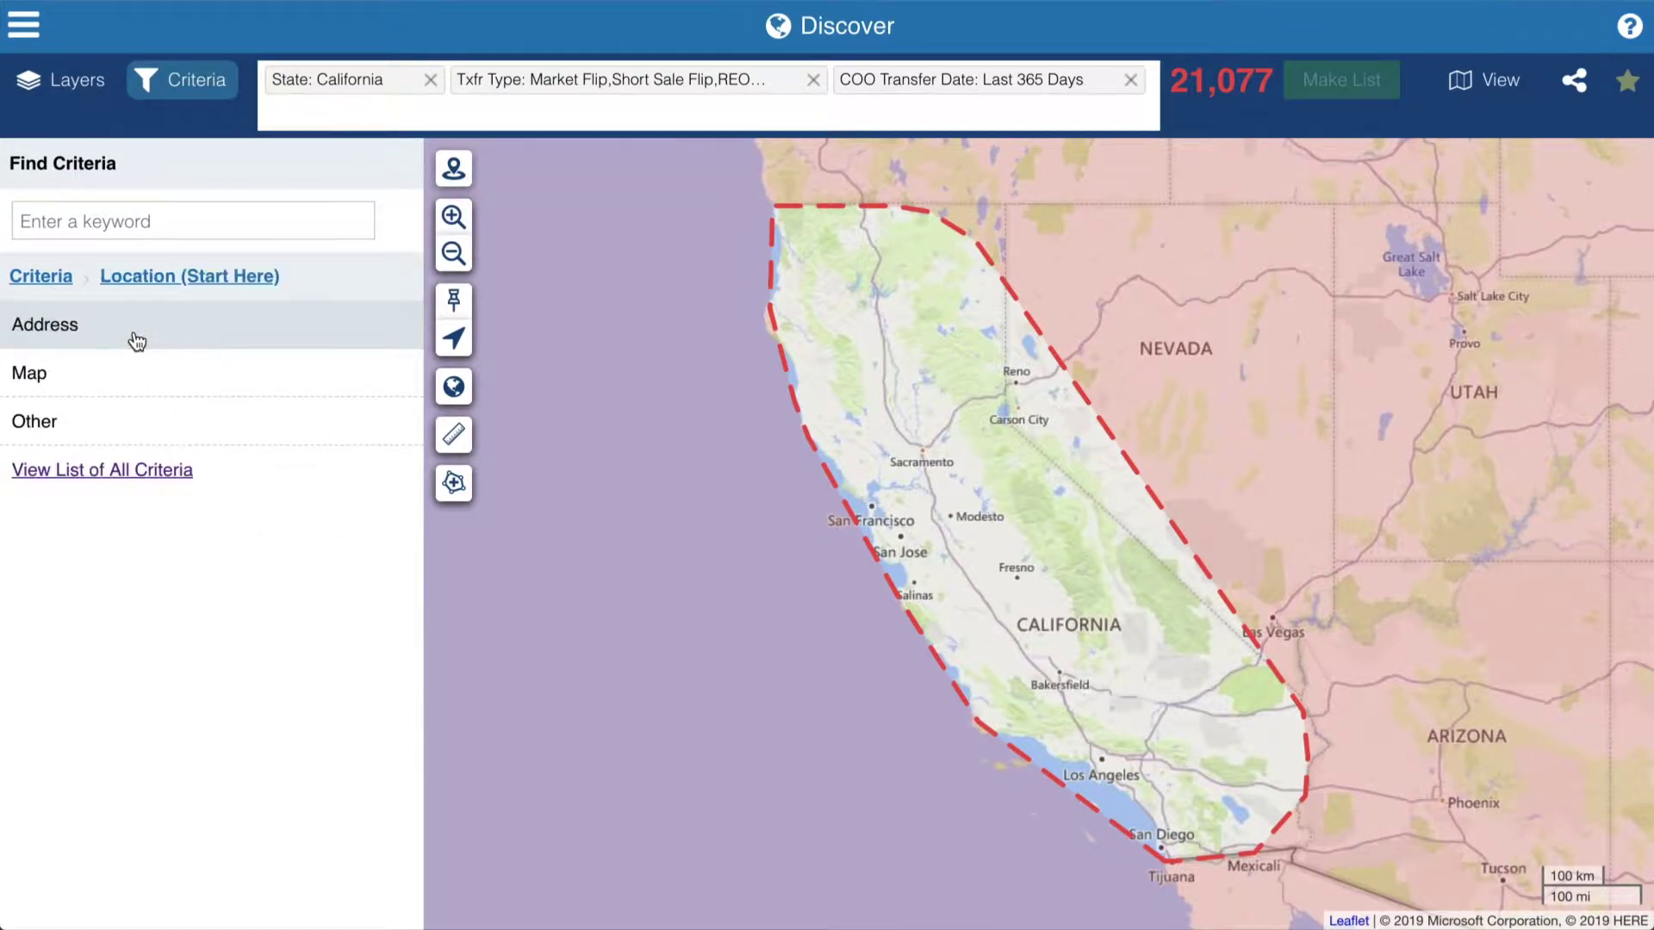
pyautogui.click(136, 340)
pyautogui.click(136, 340)
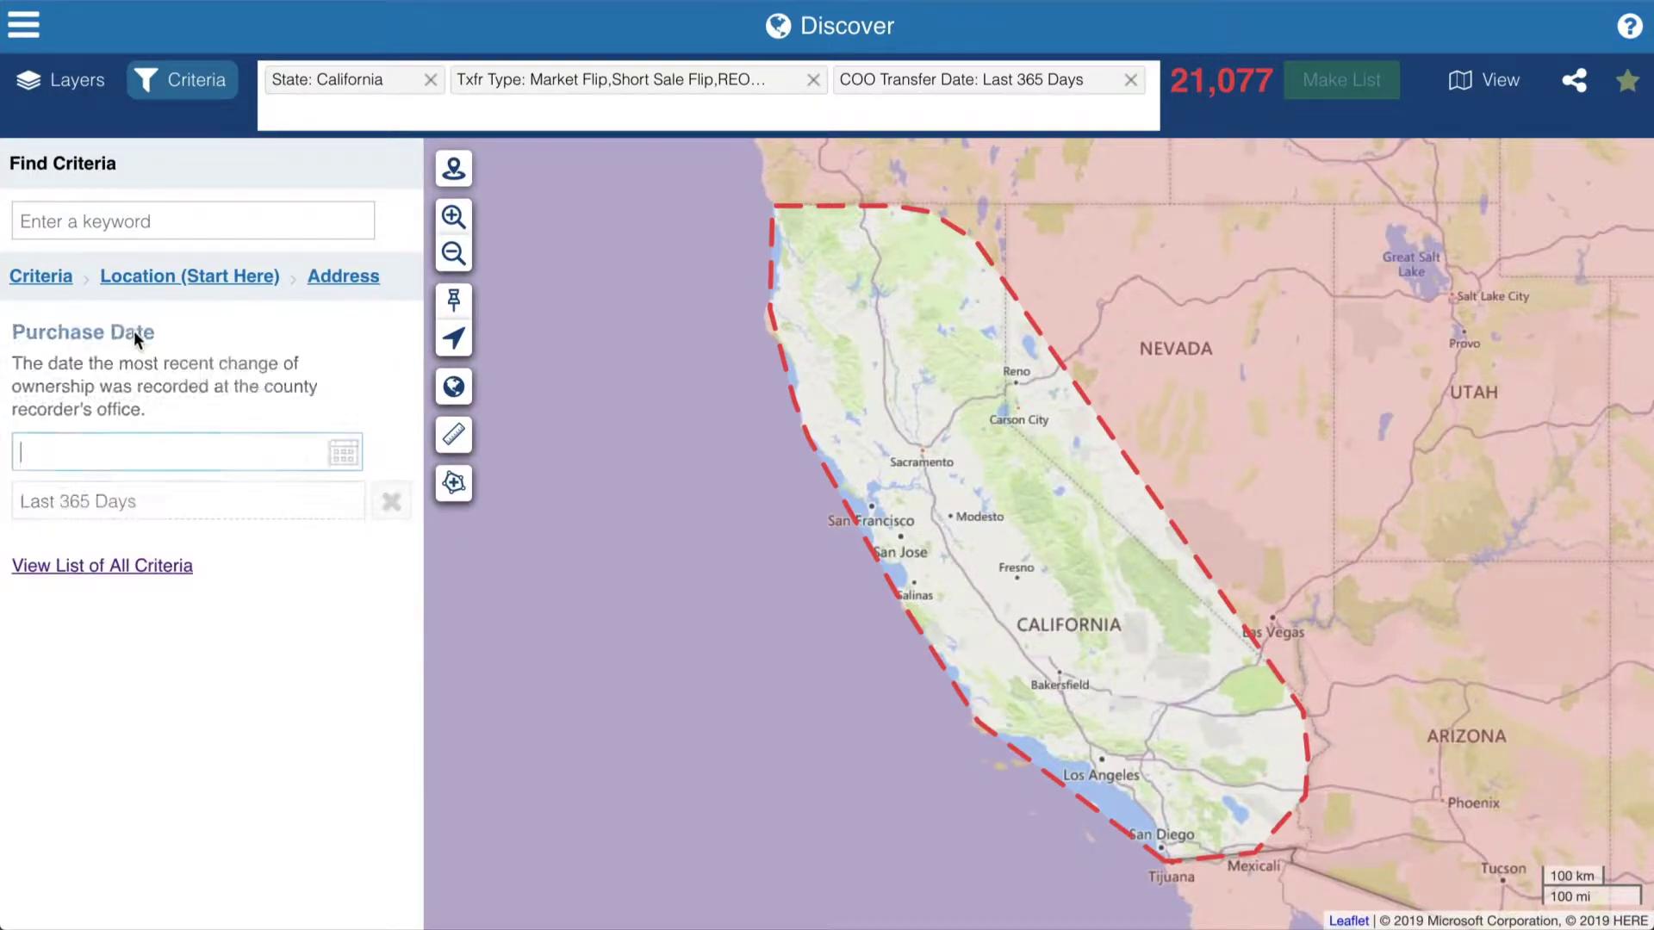
pyautogui.click(357, 277)
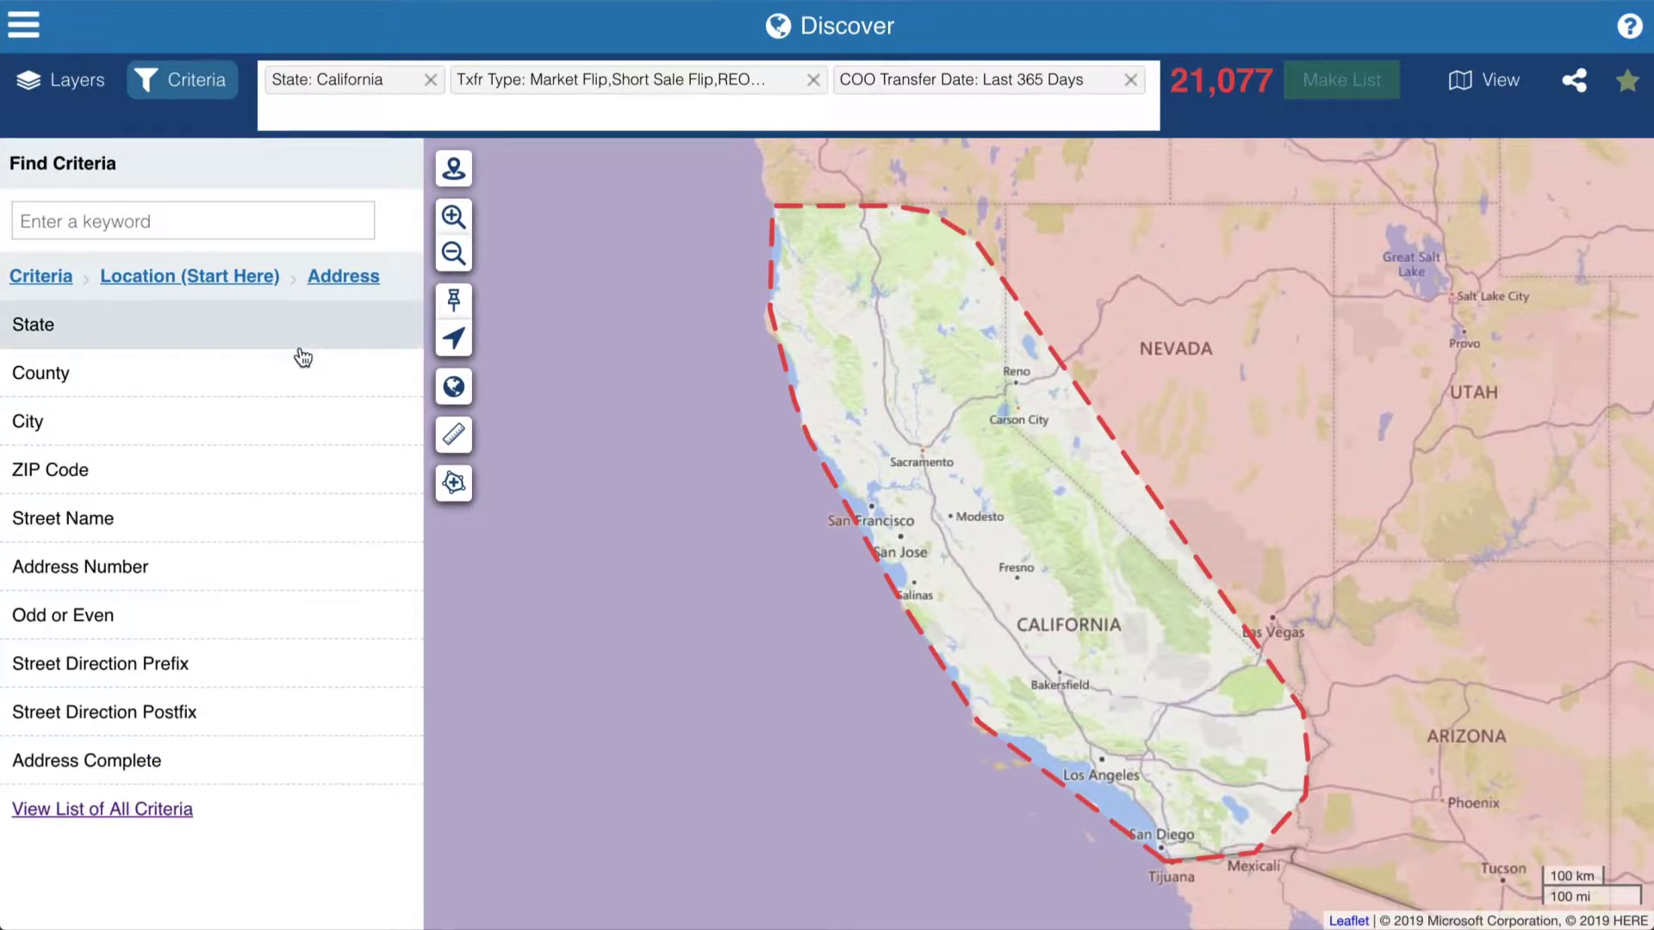
pyautogui.click(301, 355)
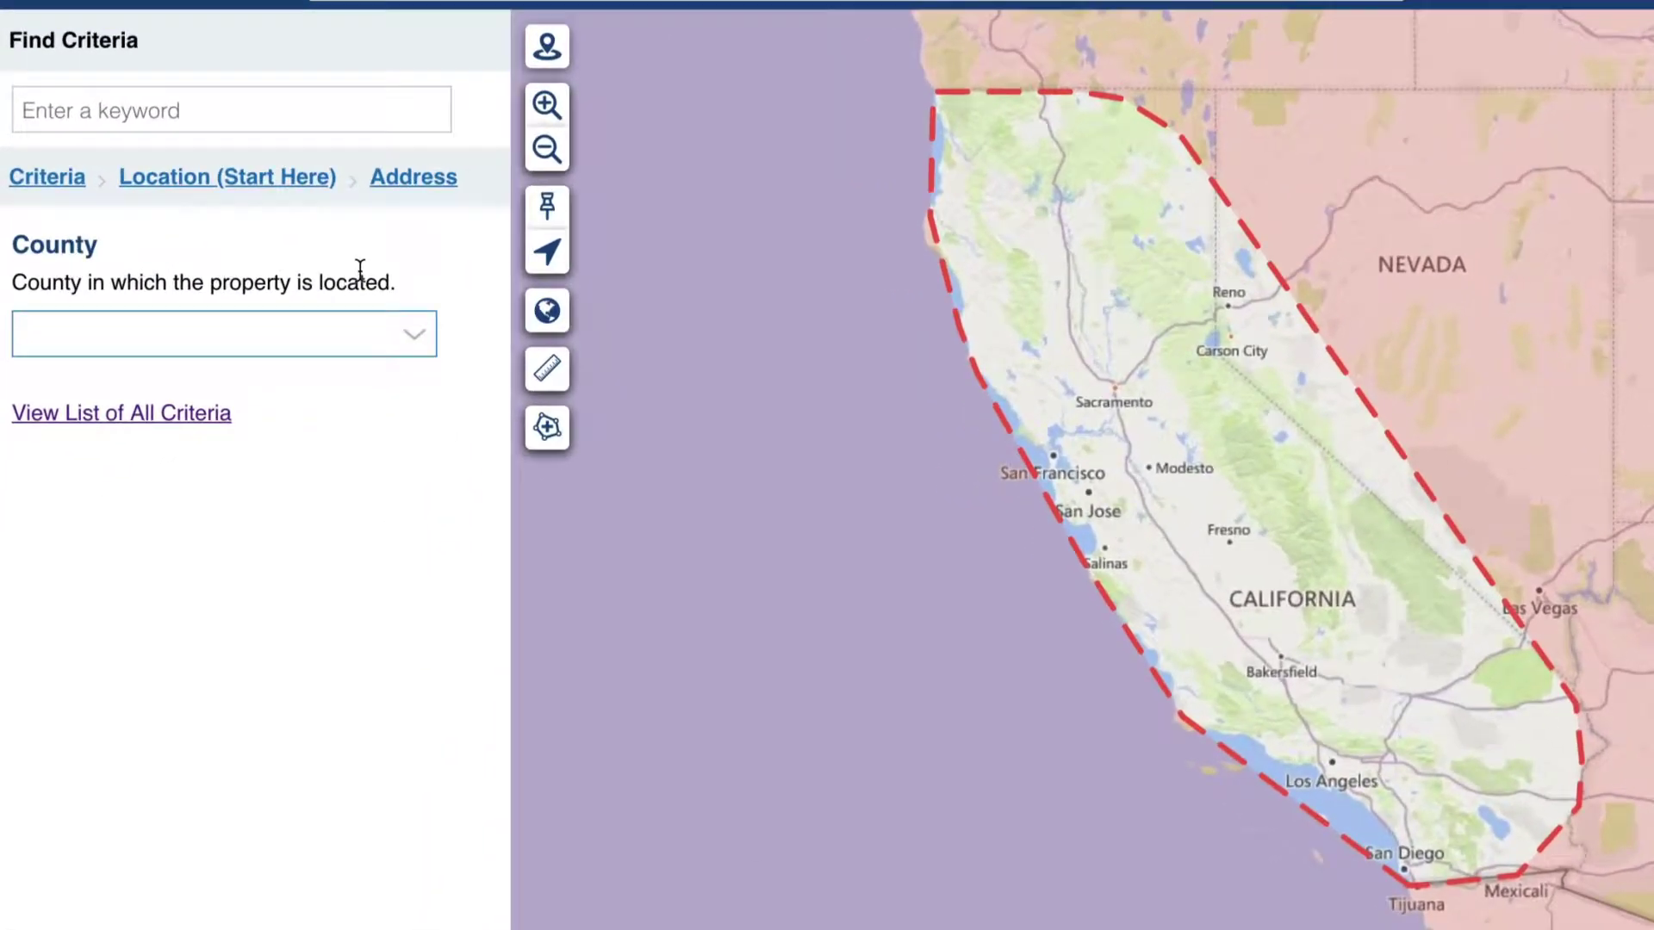
pyautogui.write('Sacr')
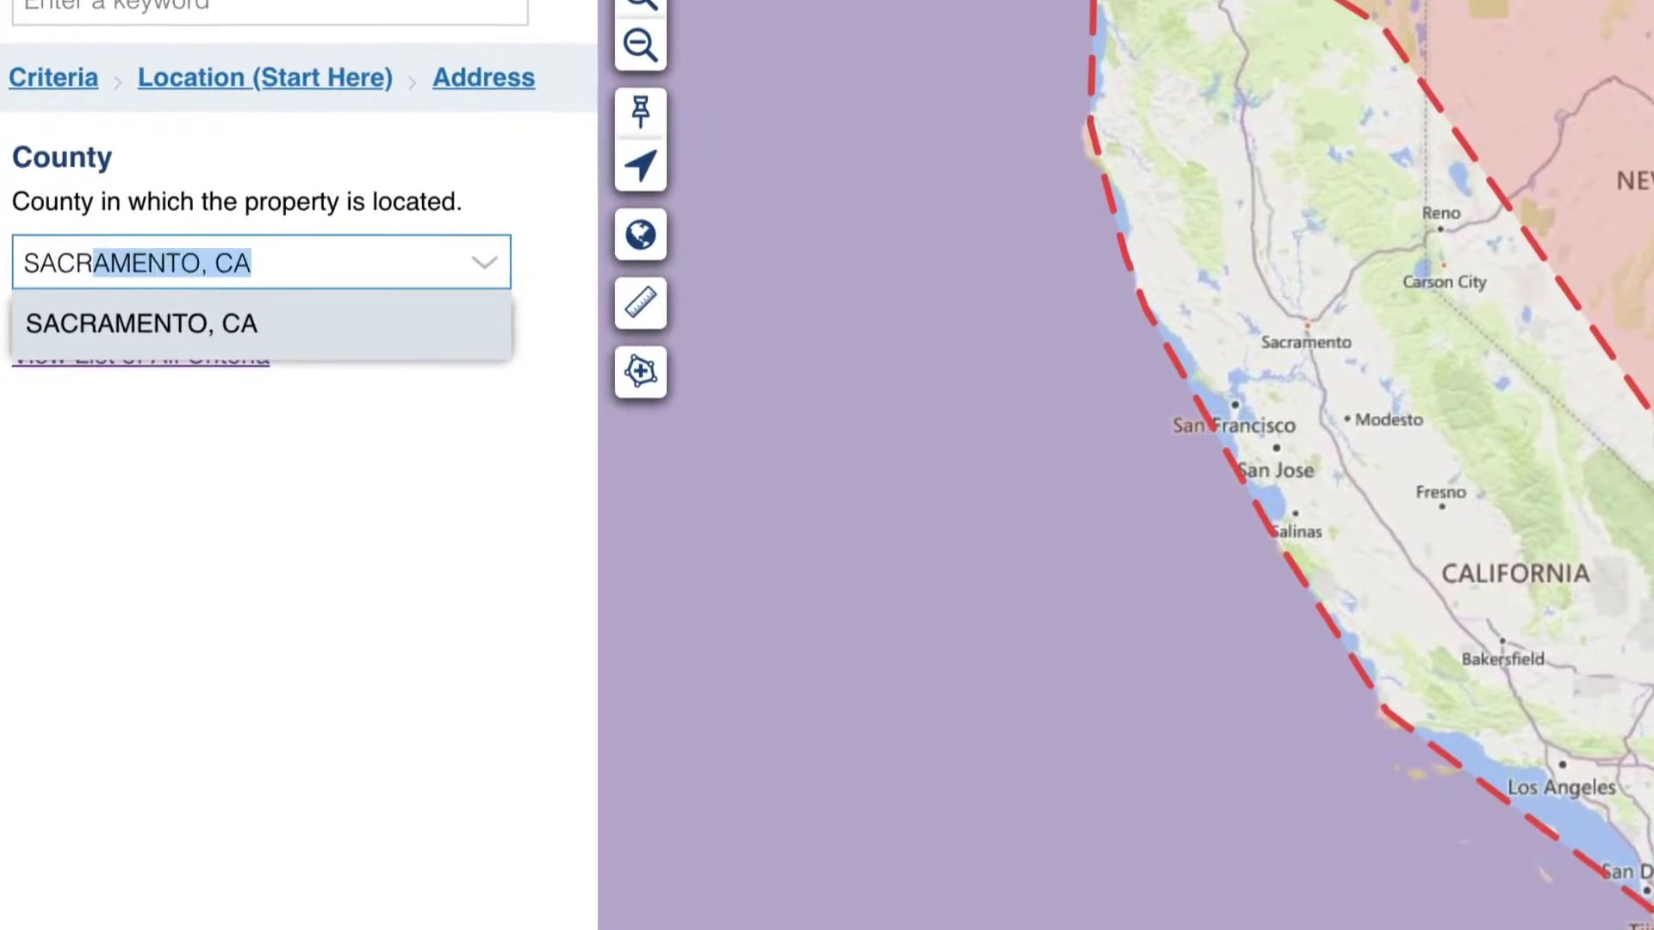
pyautogui.click(384, 330)
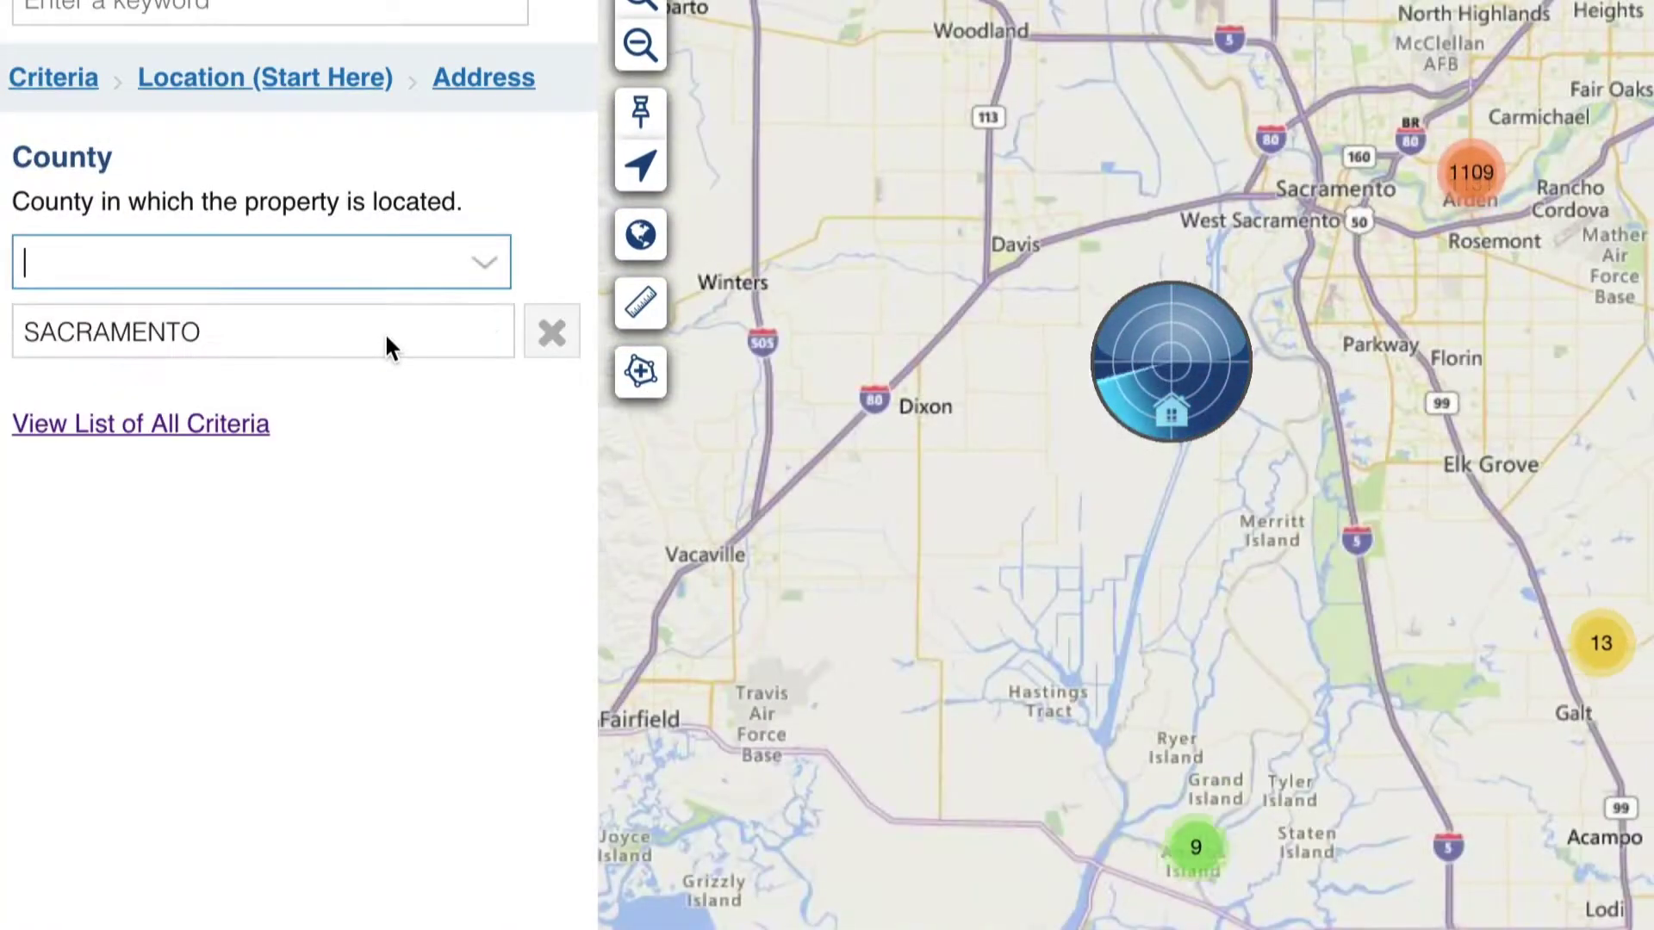
pyautogui.click(69, 101)
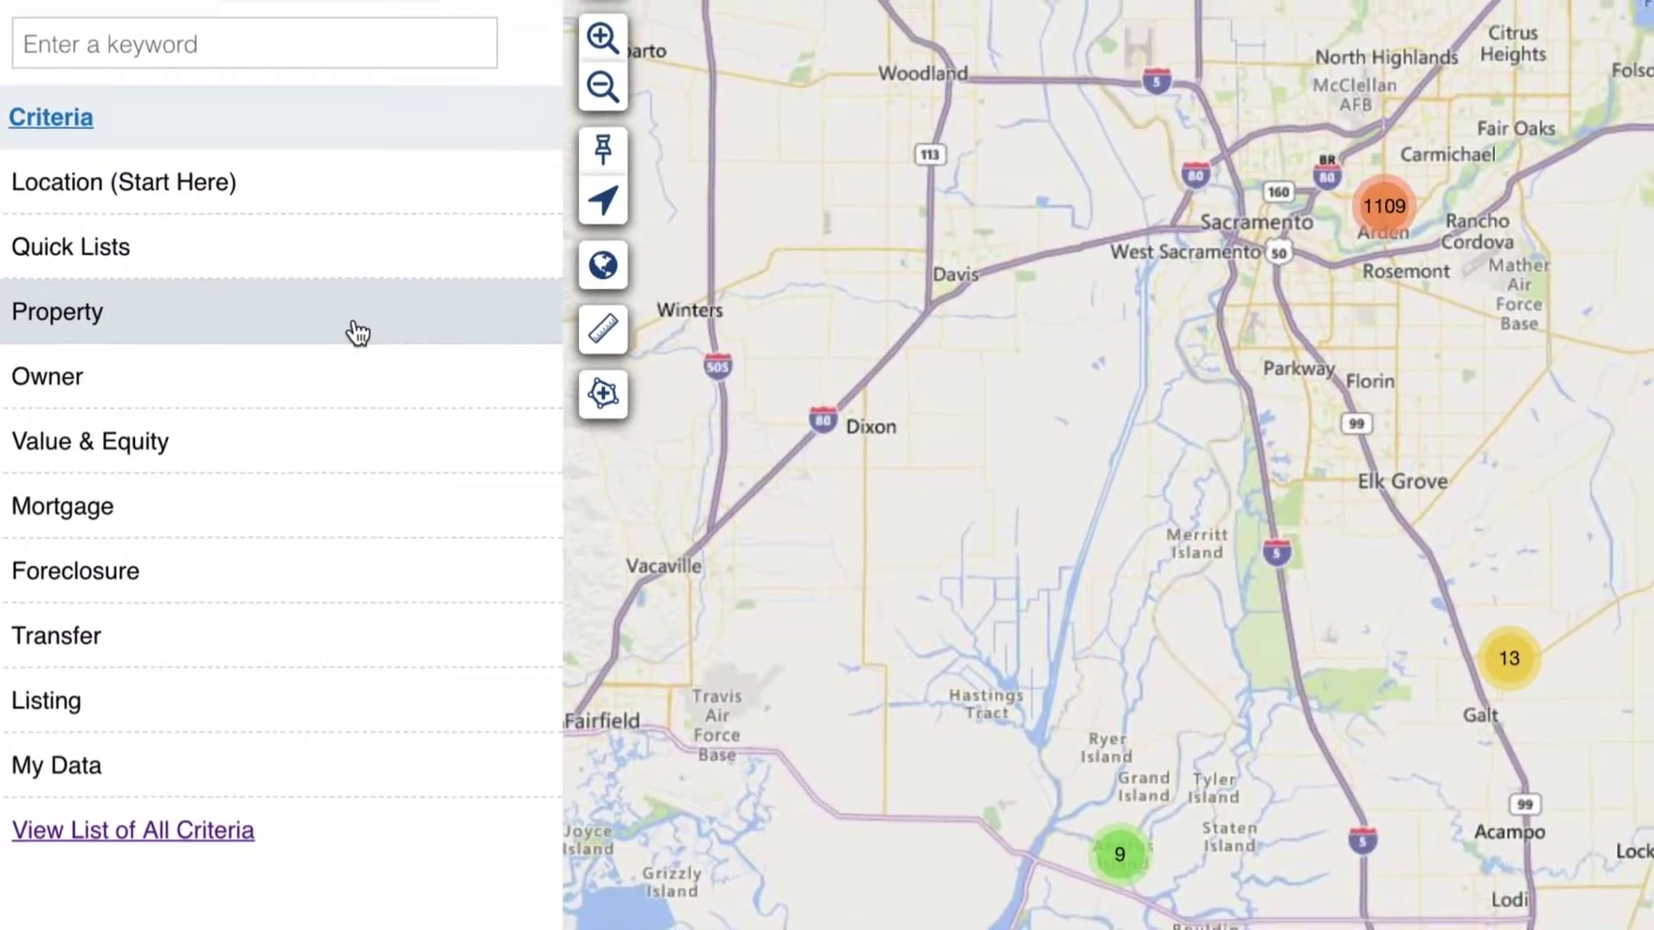
# - Limit the basic property type to SFR single-family homes only
pyautogui.click(361, 293)
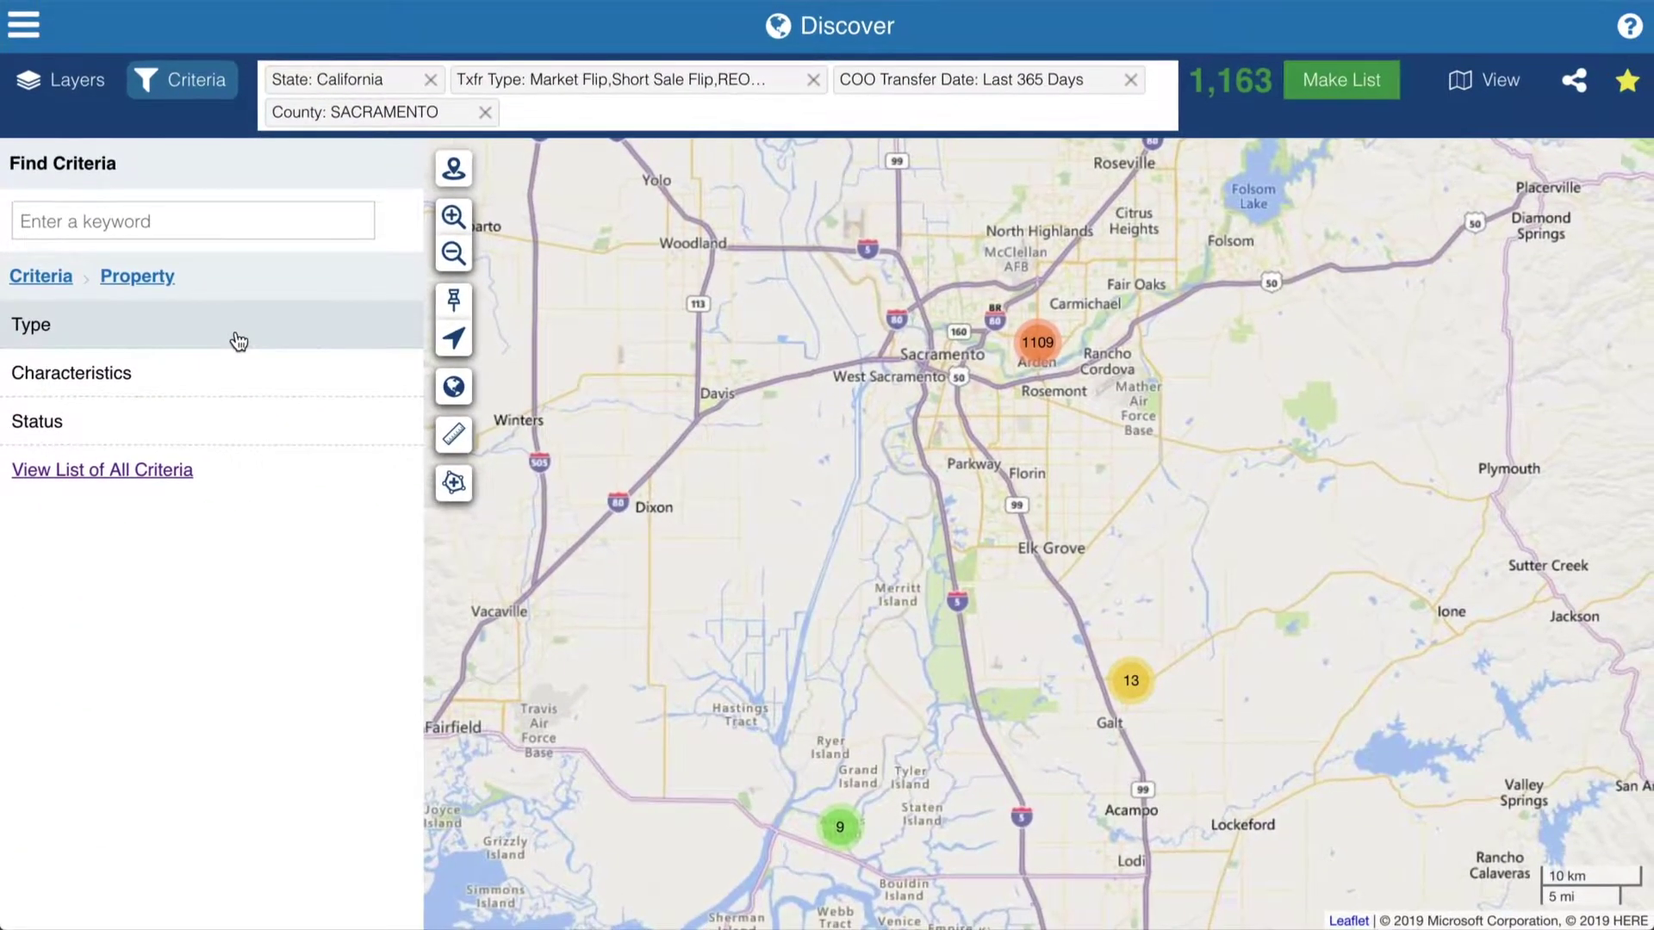
pyautogui.click(238, 342)
pyautogui.click(238, 336)
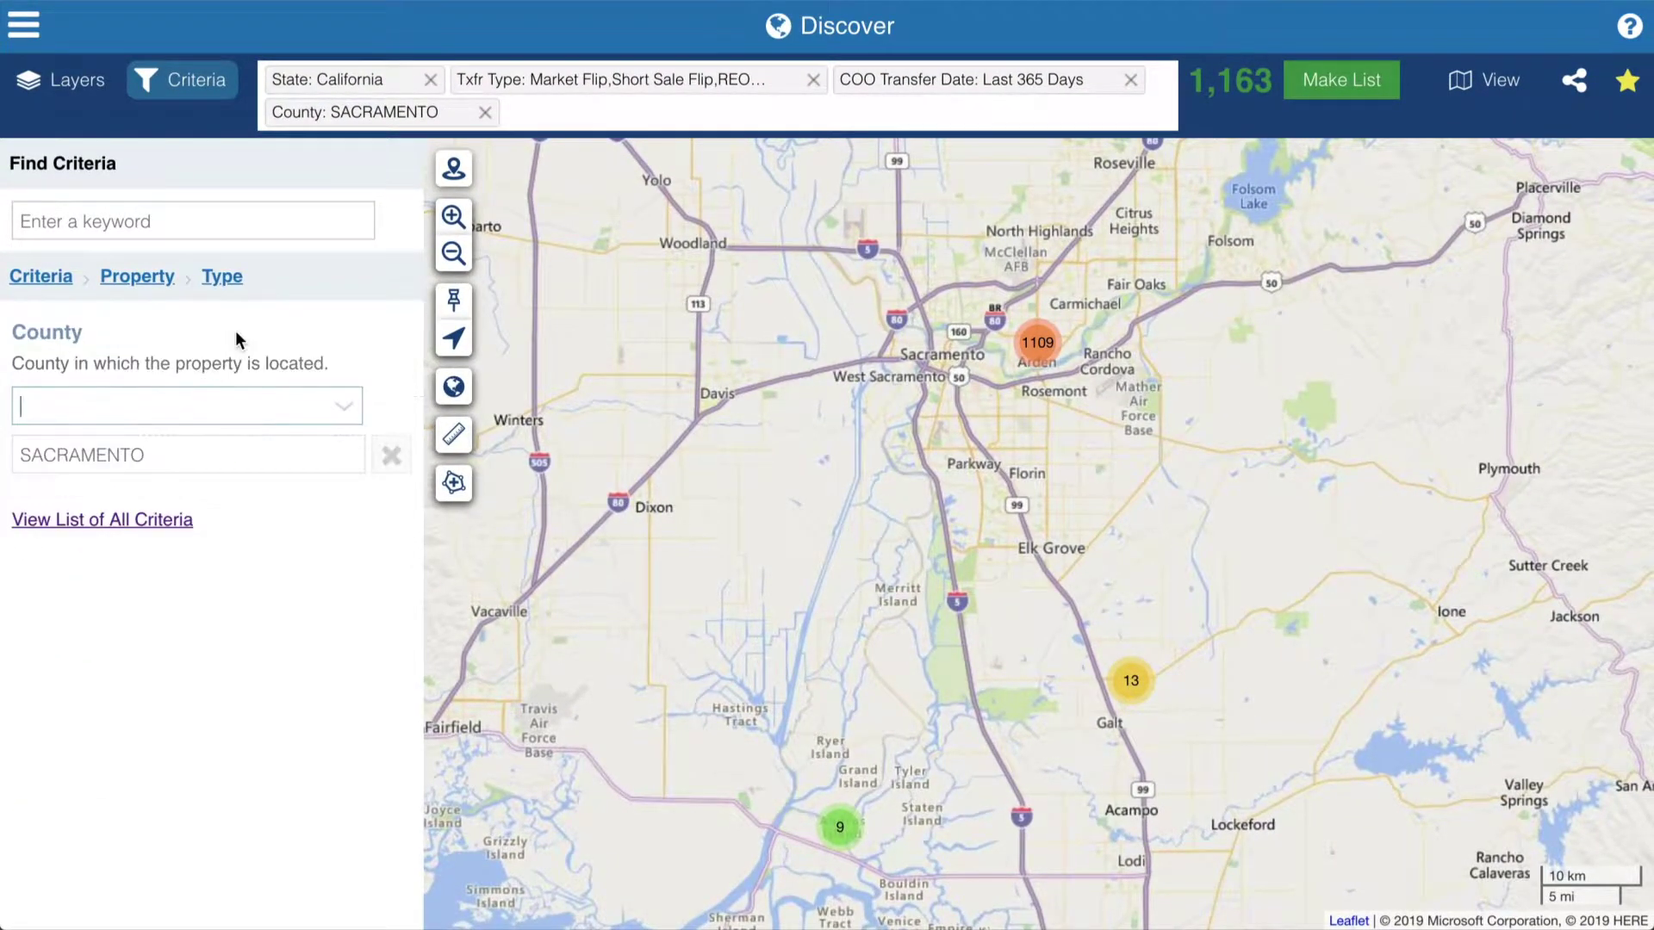
pyautogui.click(130, 373)
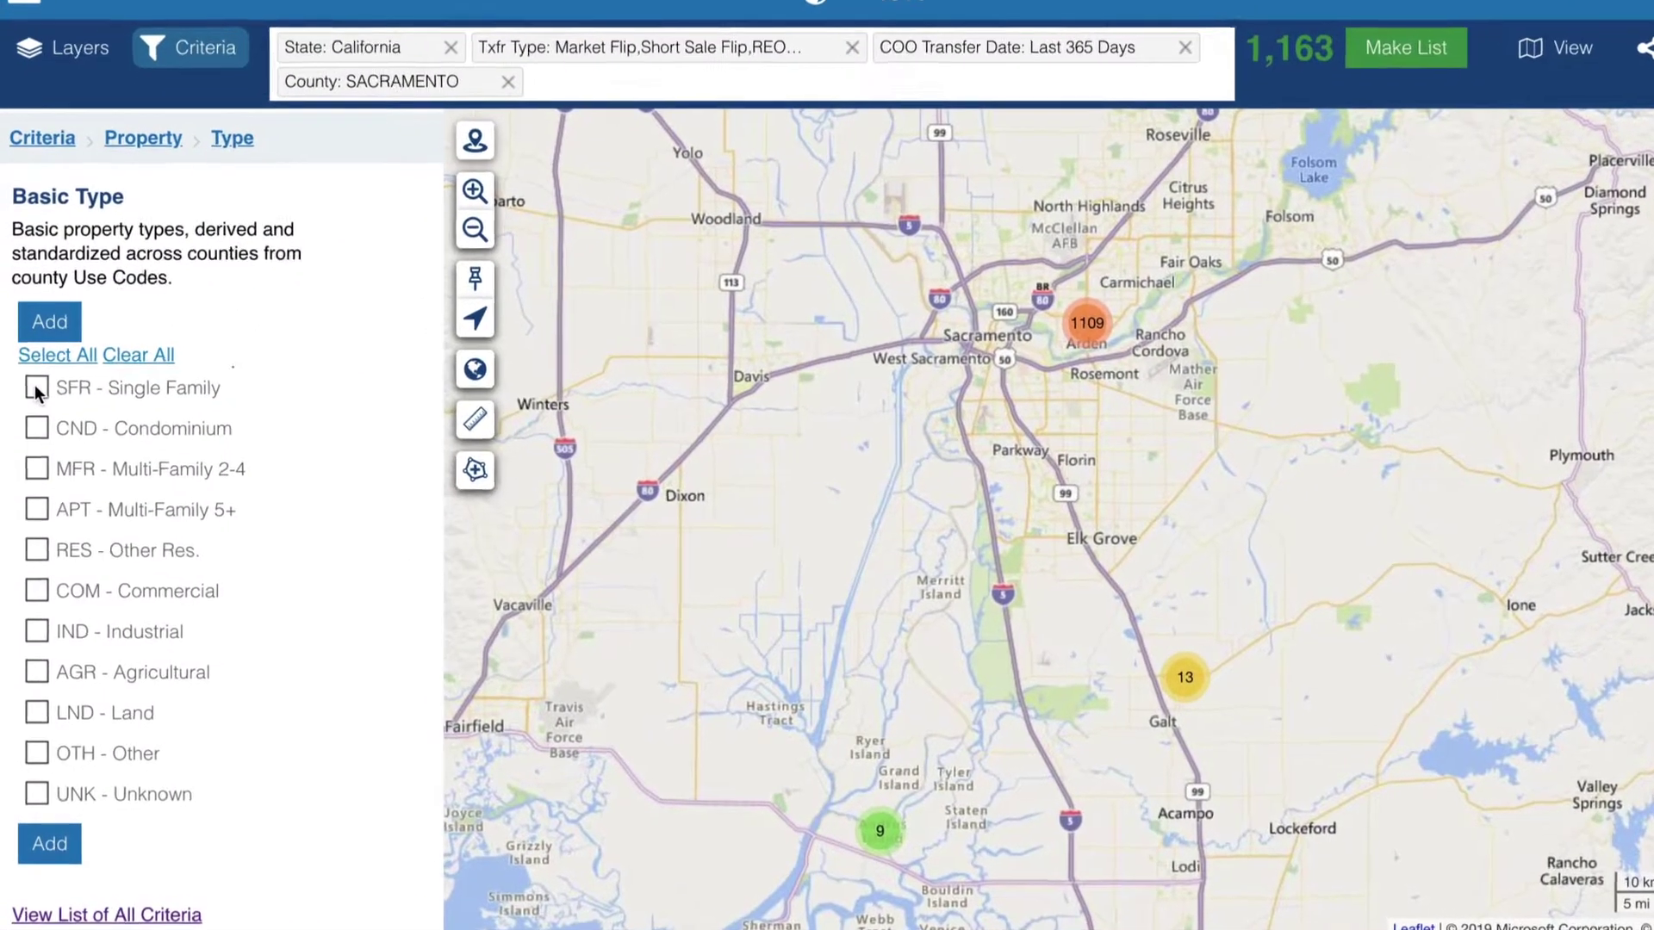
pyautogui.click(35, 404)
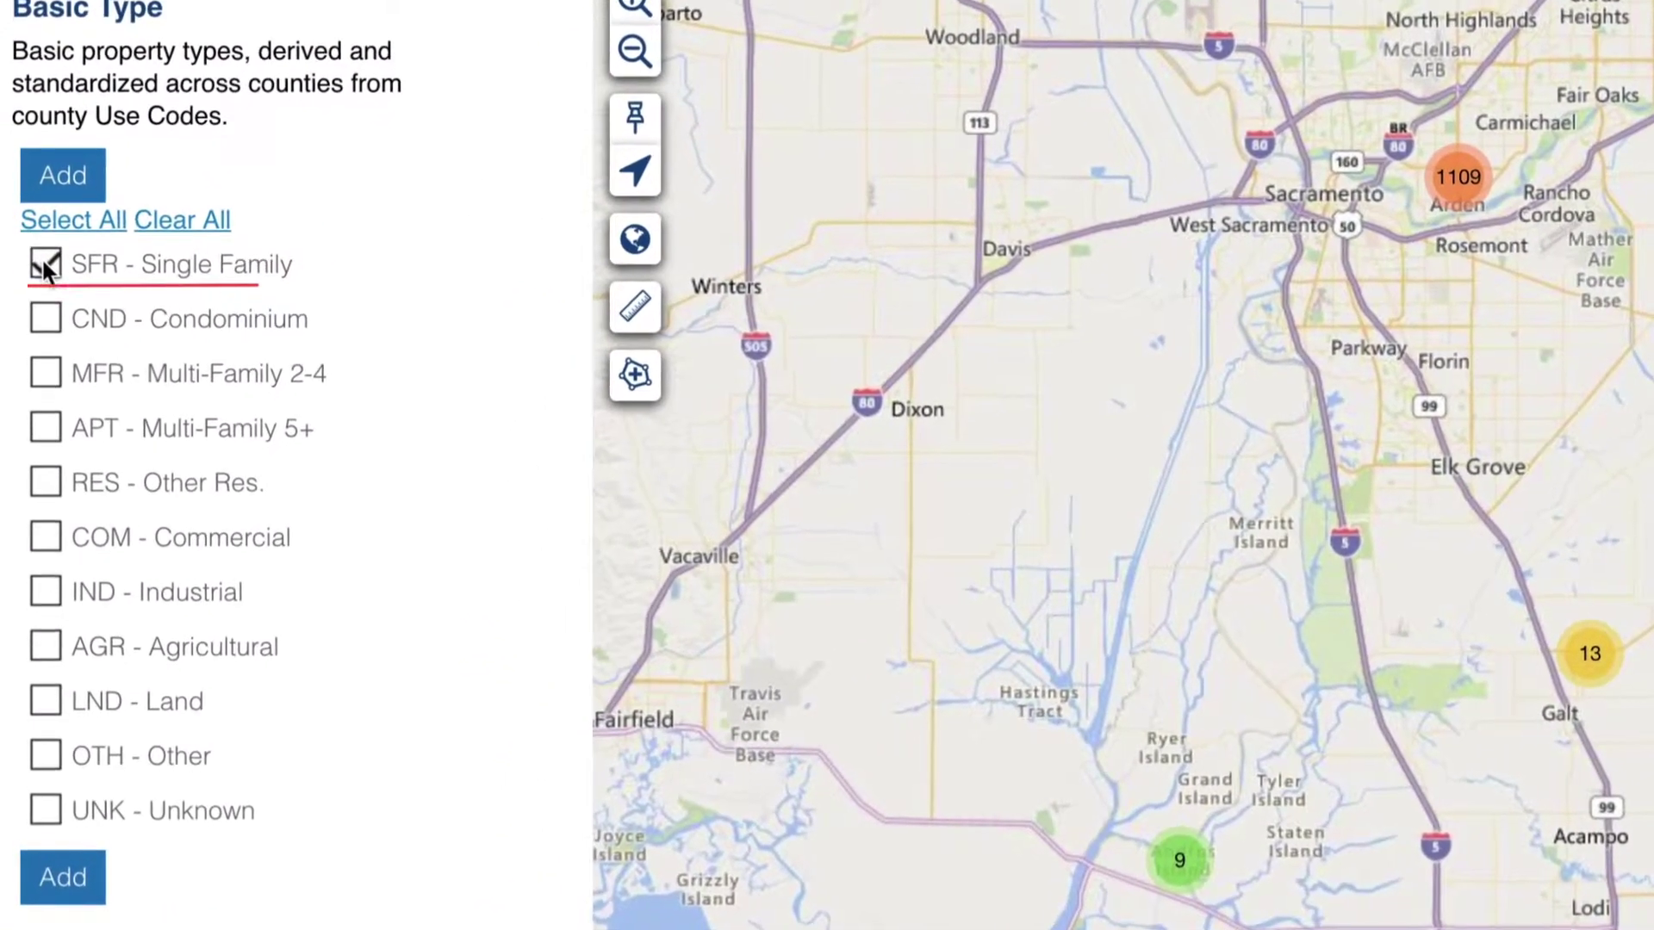
pyautogui.click(59, 222)
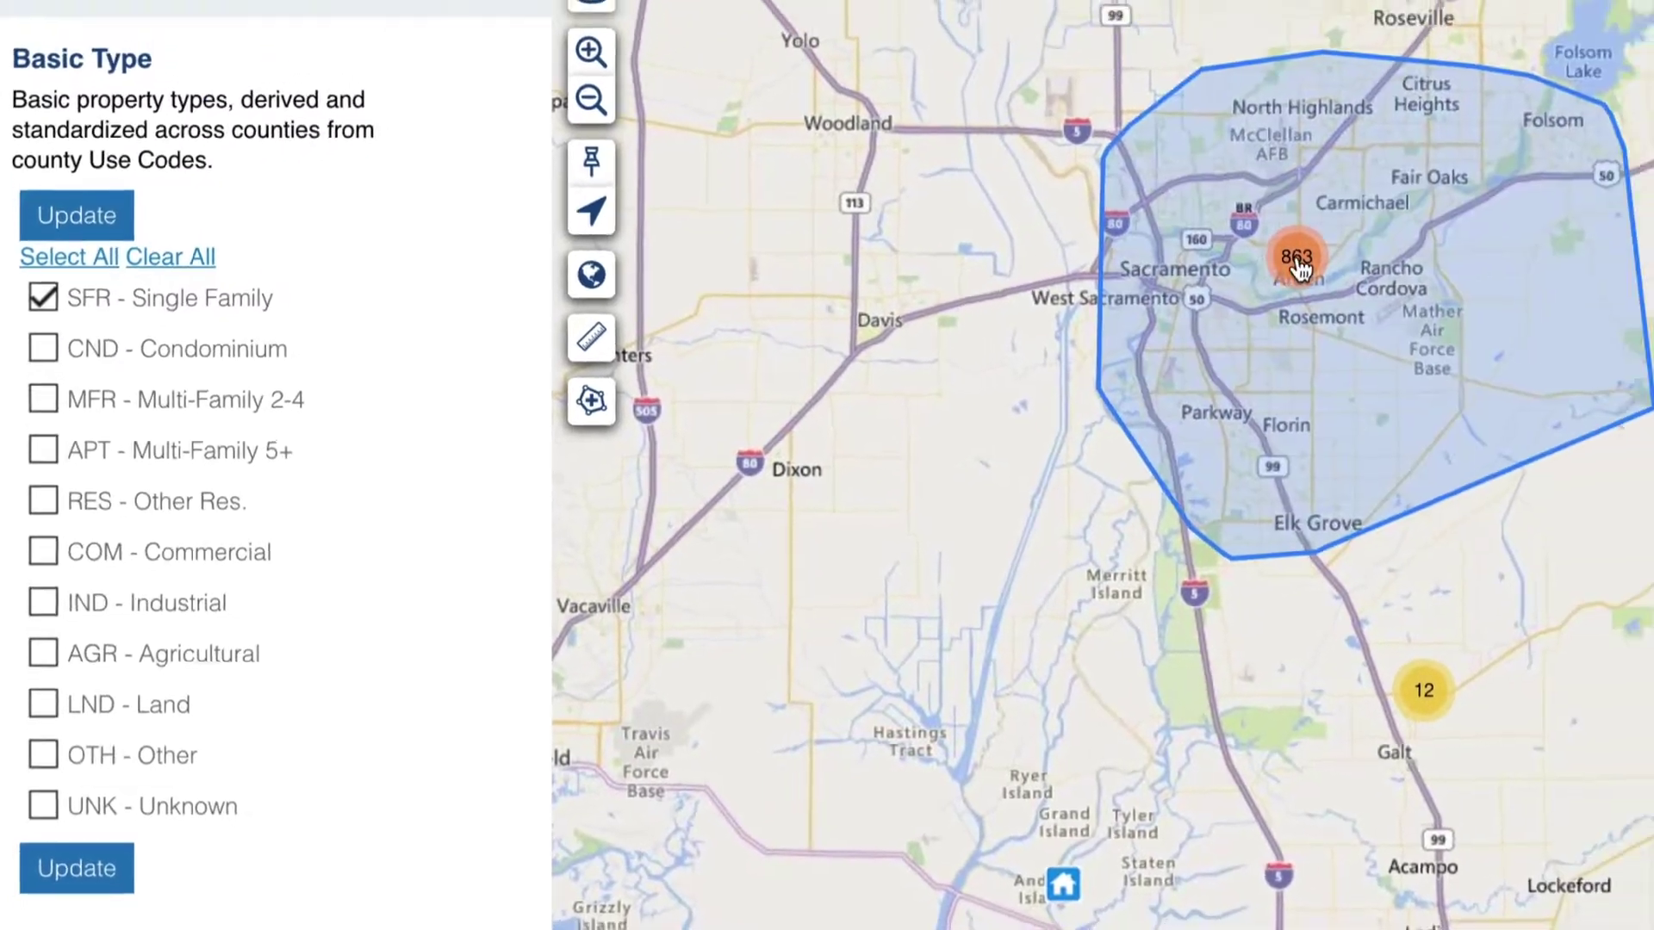
# - Zoom the map through the Sacramento clusters down to individual houses in Oak Park
pyautogui.click(1406, 214)
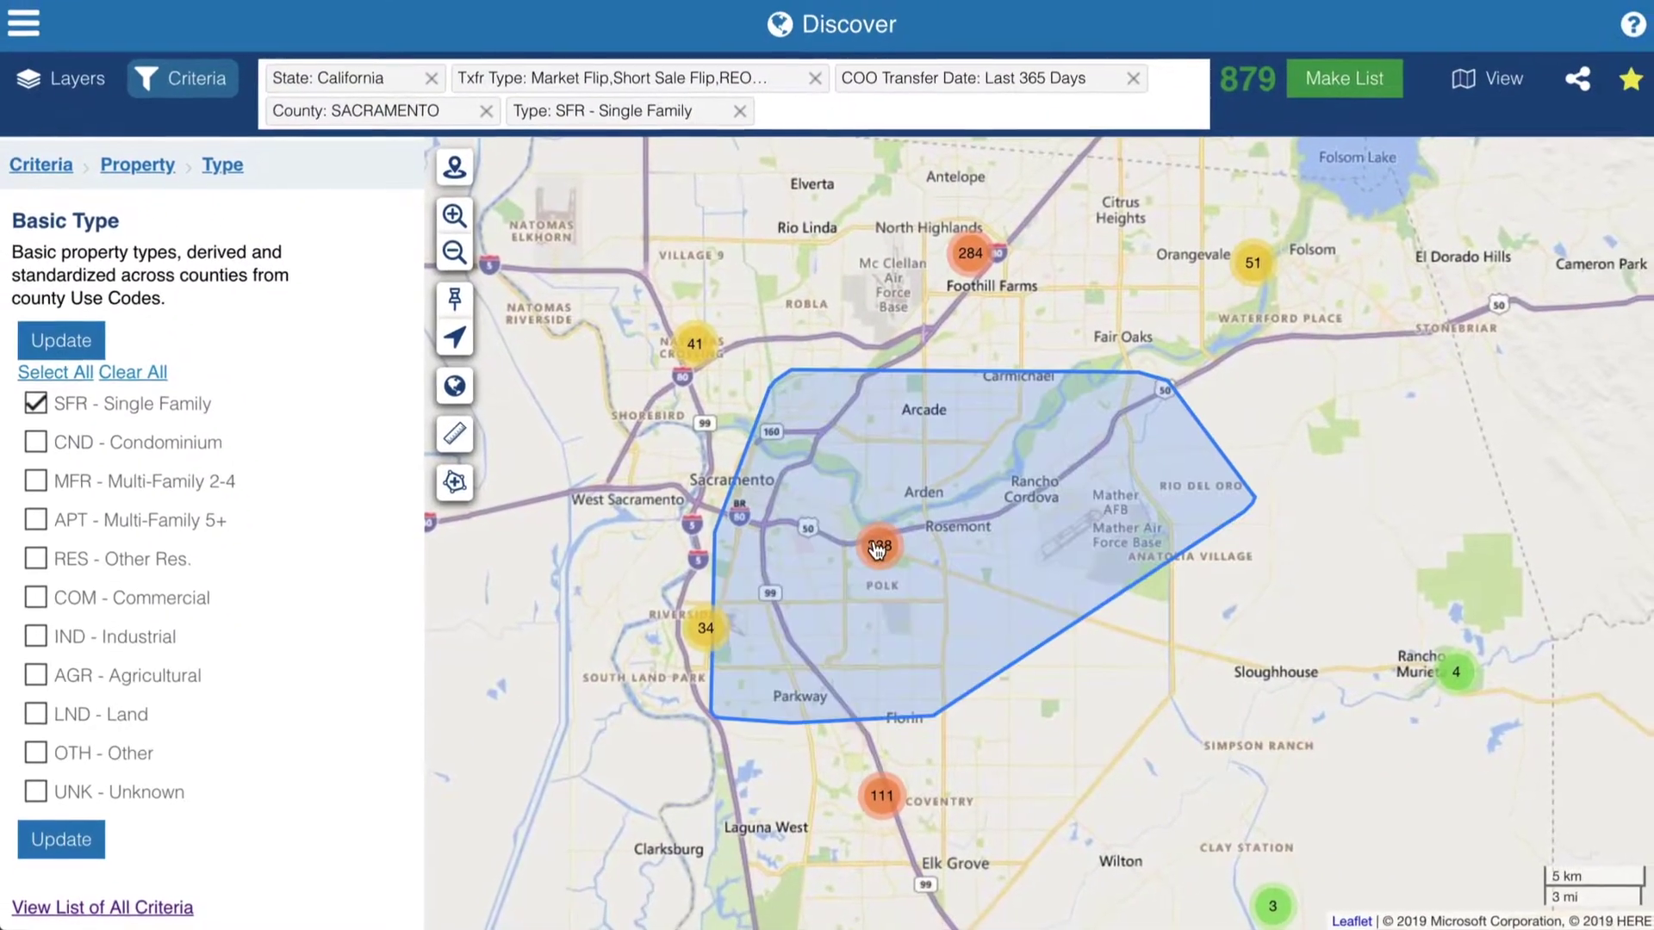
pyautogui.click(877, 549)
pyautogui.click(669, 675)
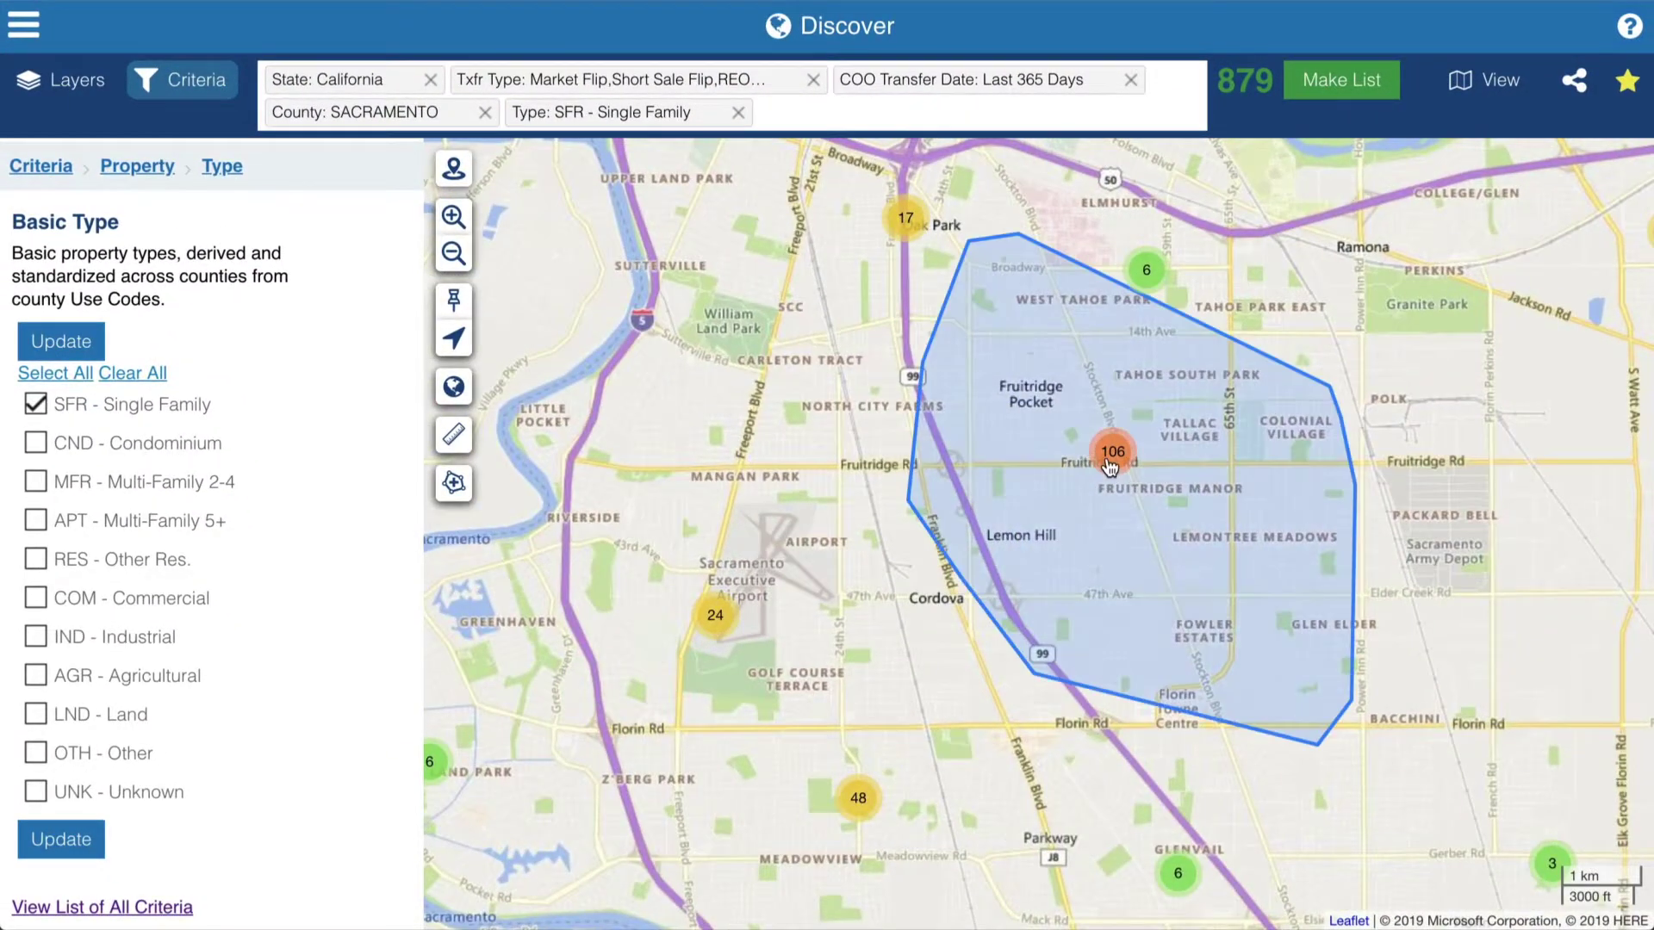
pyautogui.click(1109, 464)
pyautogui.click(826, 292)
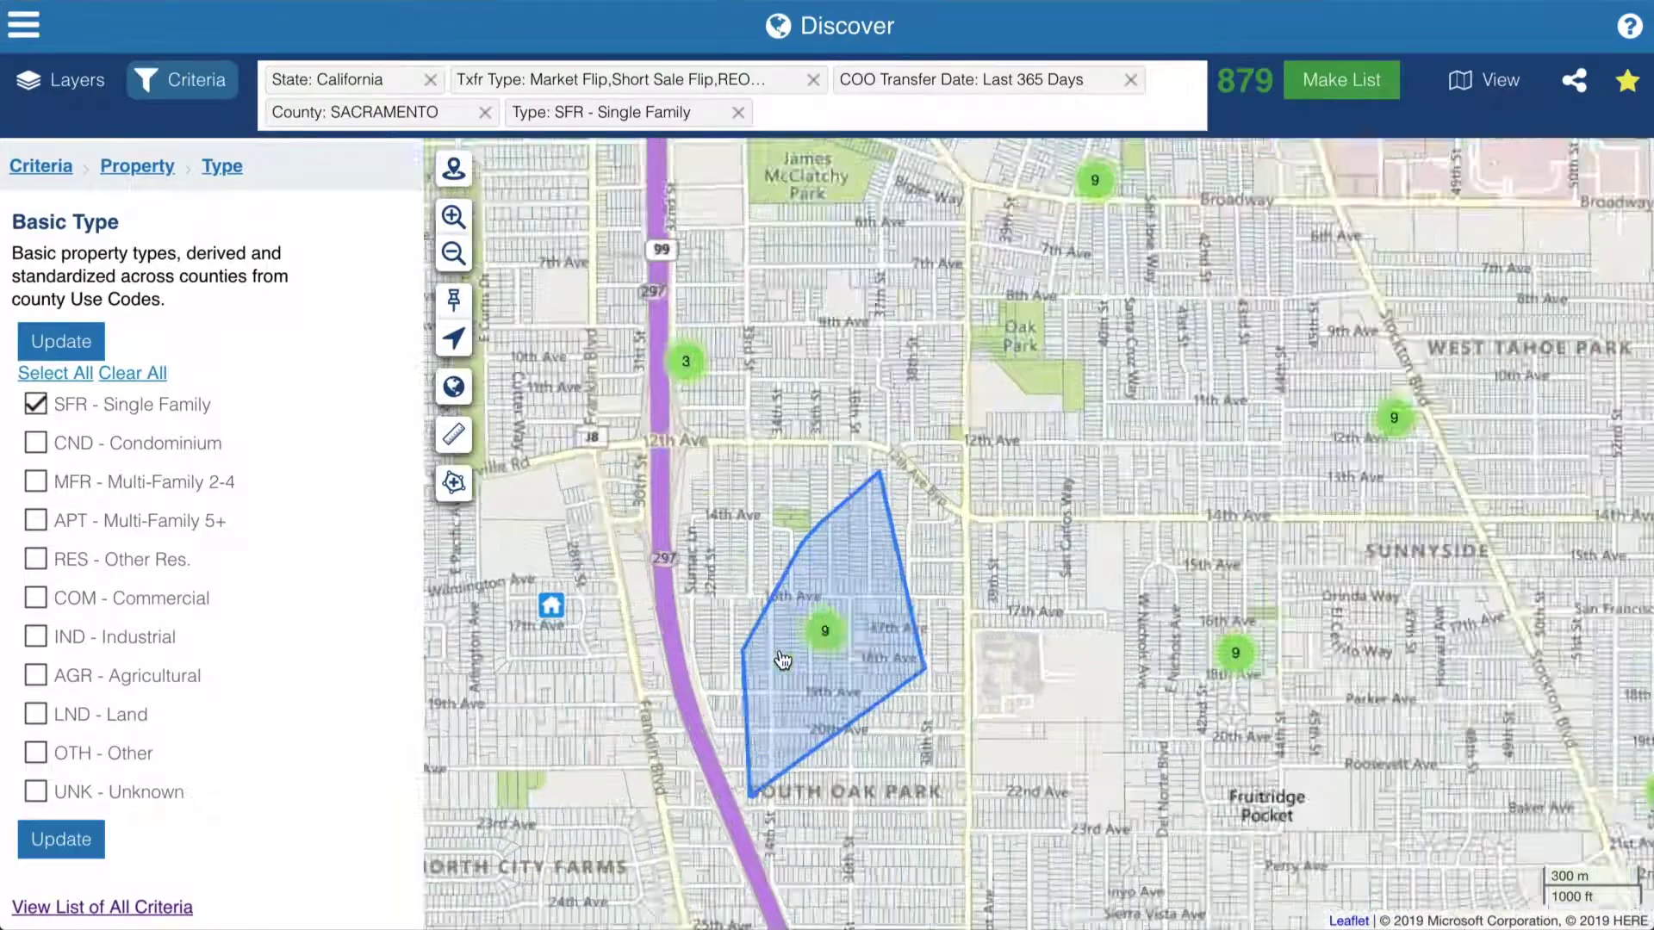
pyautogui.click(777, 658)
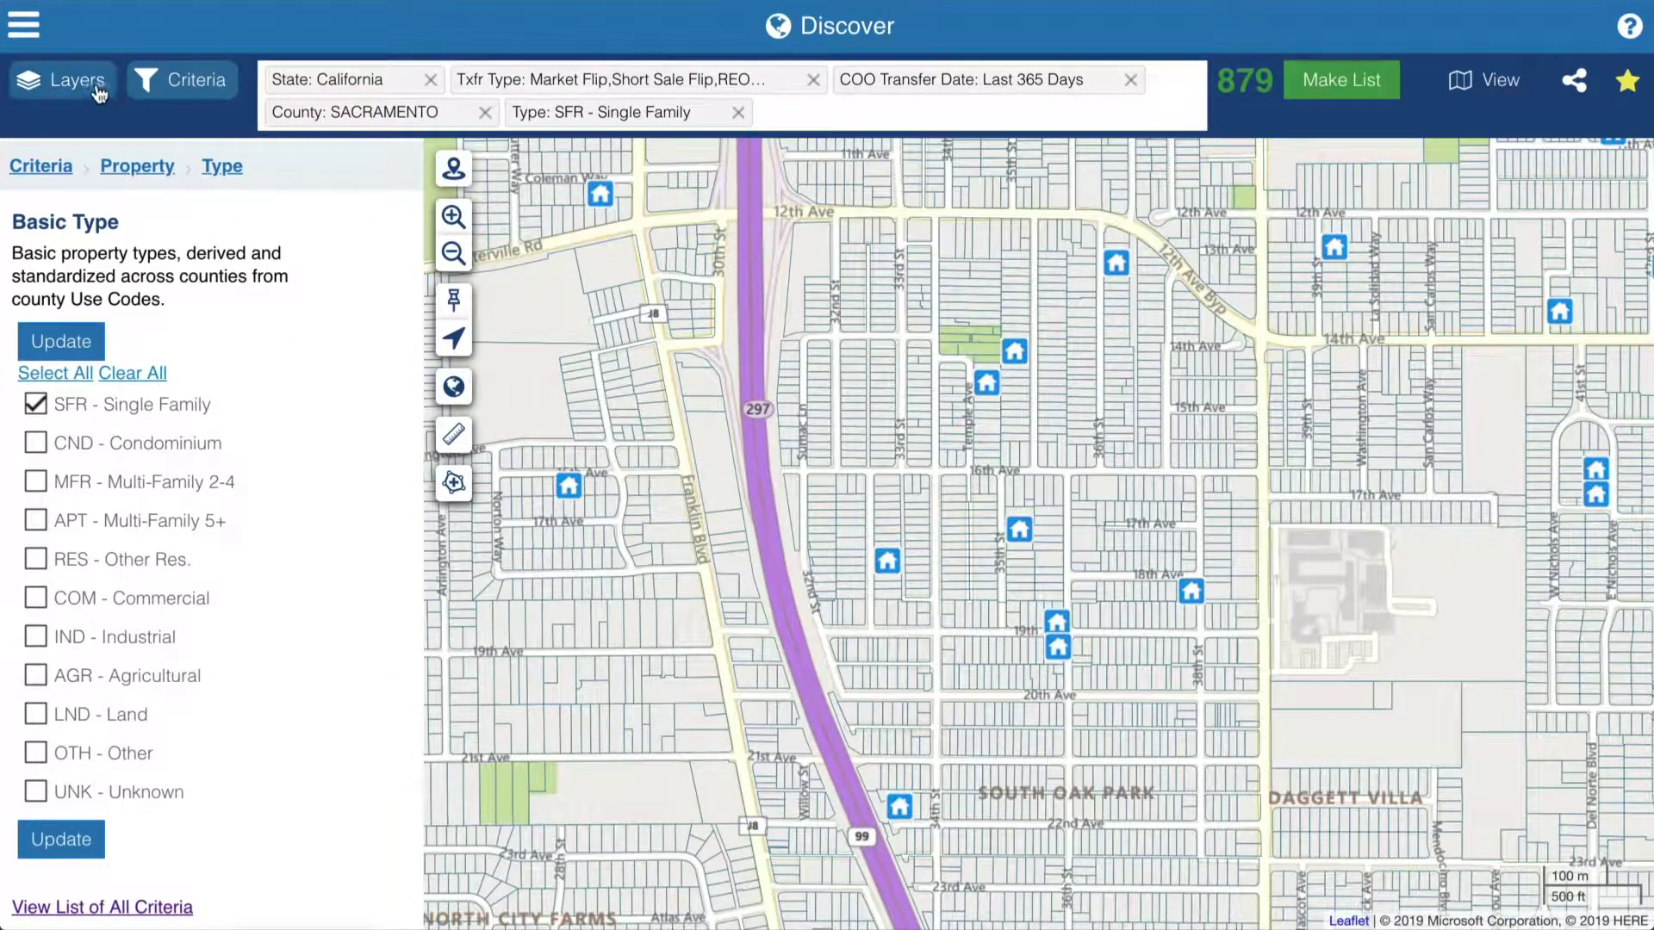
# - Set the map heatmap to ownership status and show the results as a table
pyautogui.click(91, 86)
pyautogui.click(371, 183)
pyautogui.click(329, 466)
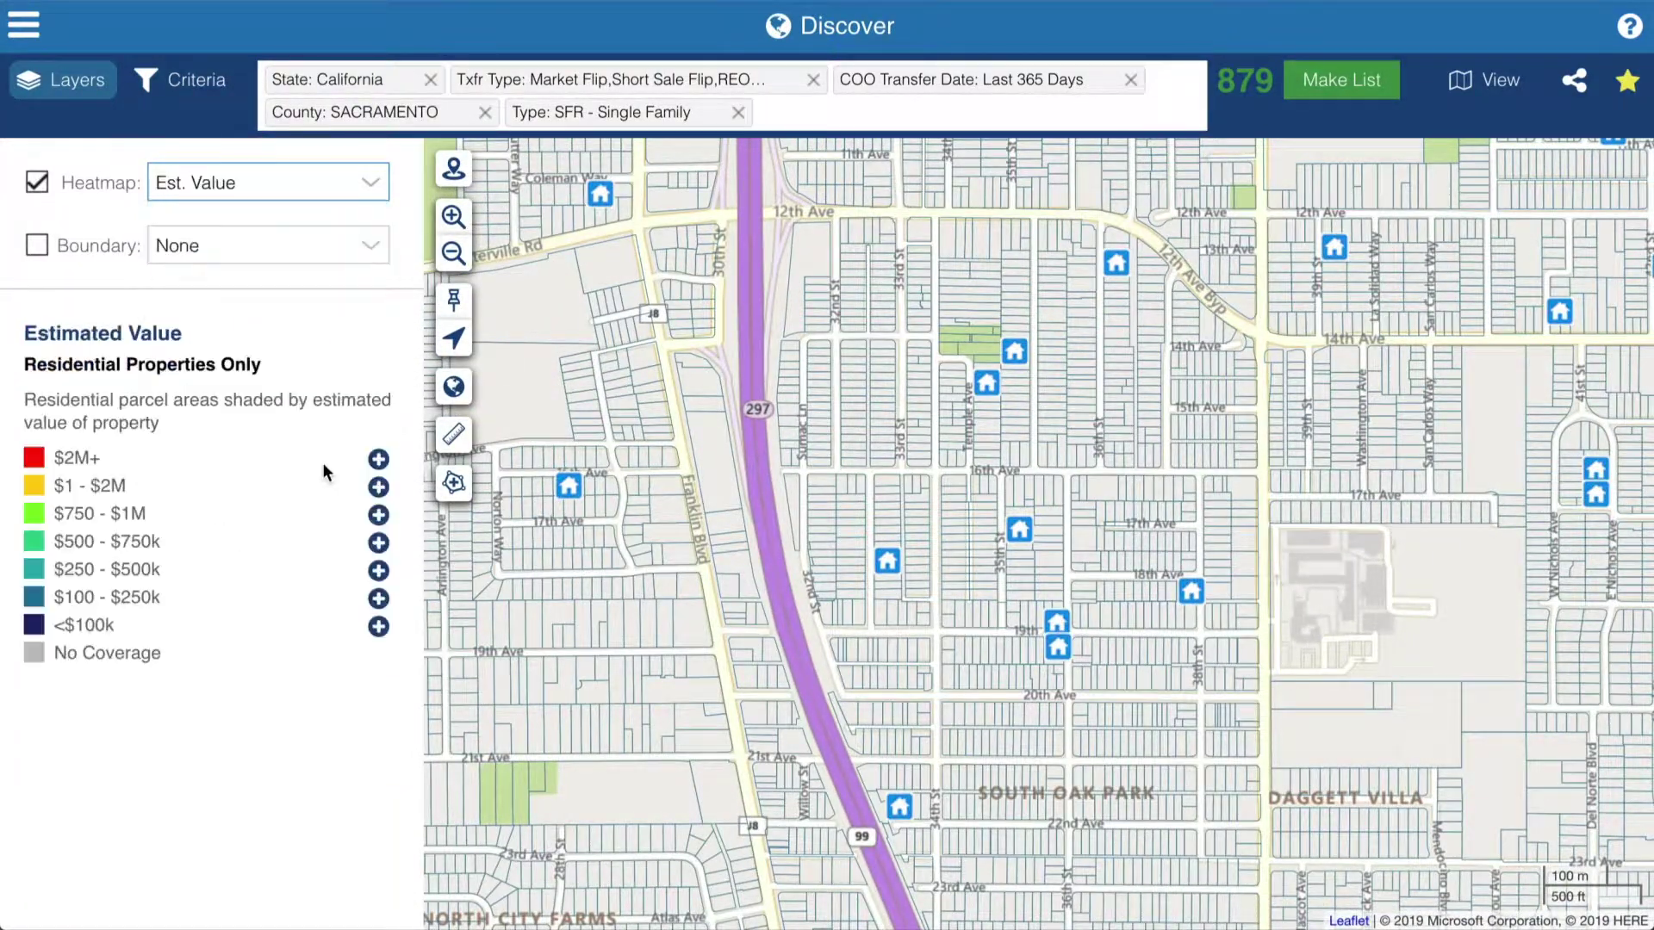
pyautogui.click(358, 197)
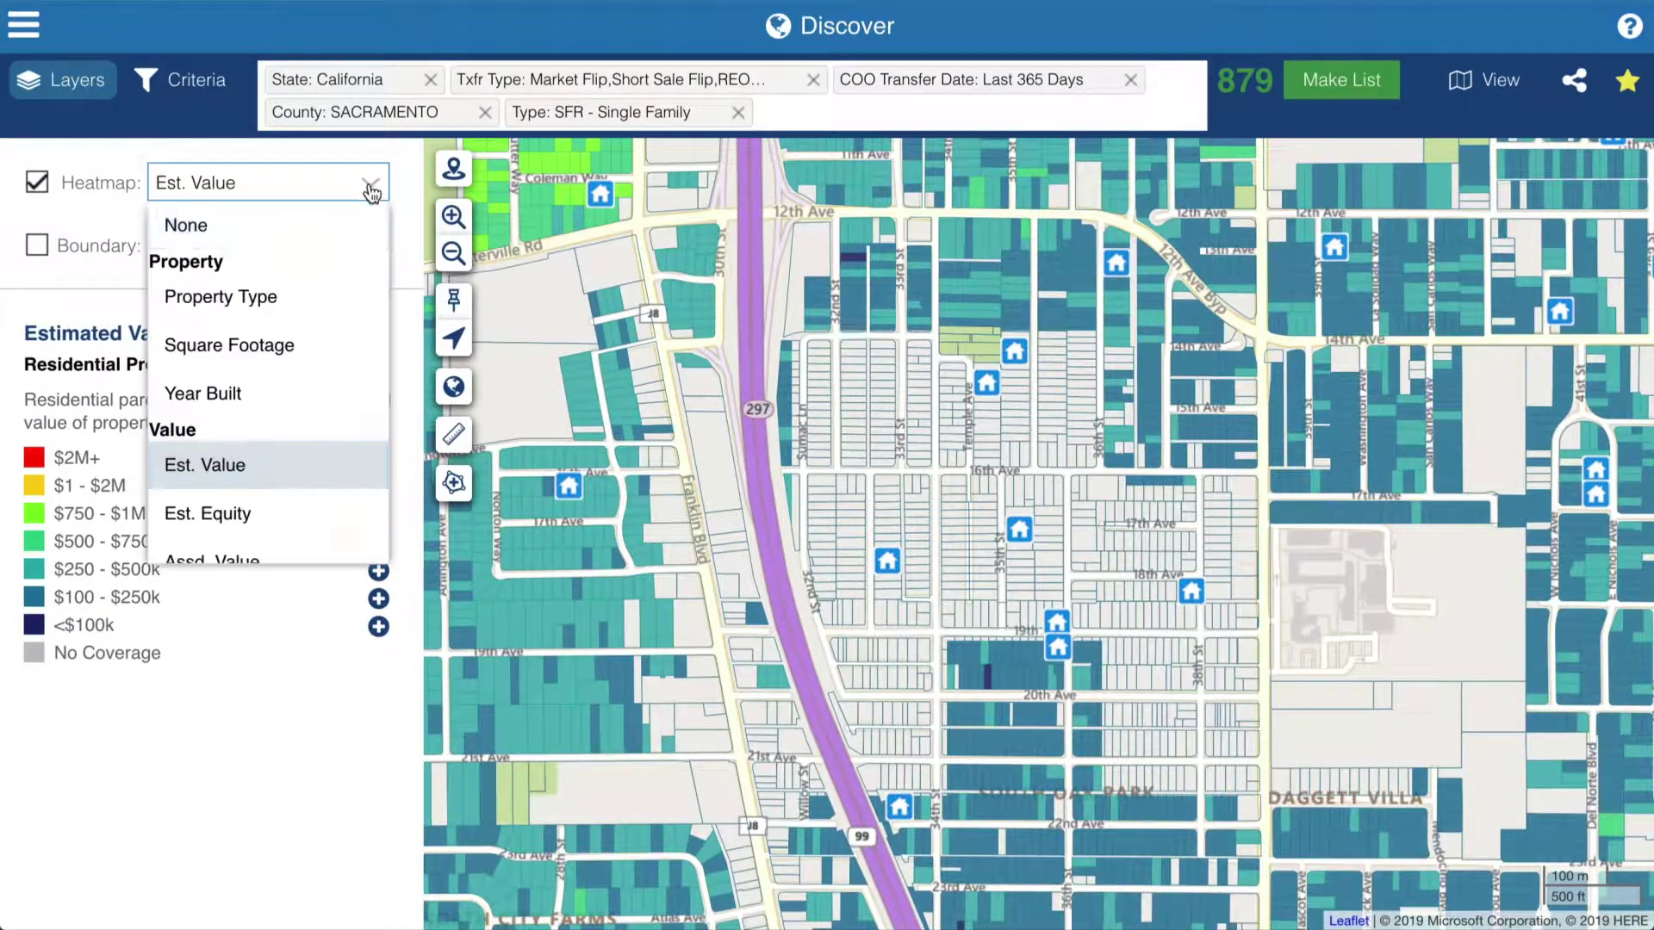
pyautogui.scroll(-6, 315, 370)
pyautogui.scroll(-3, 314, 371)
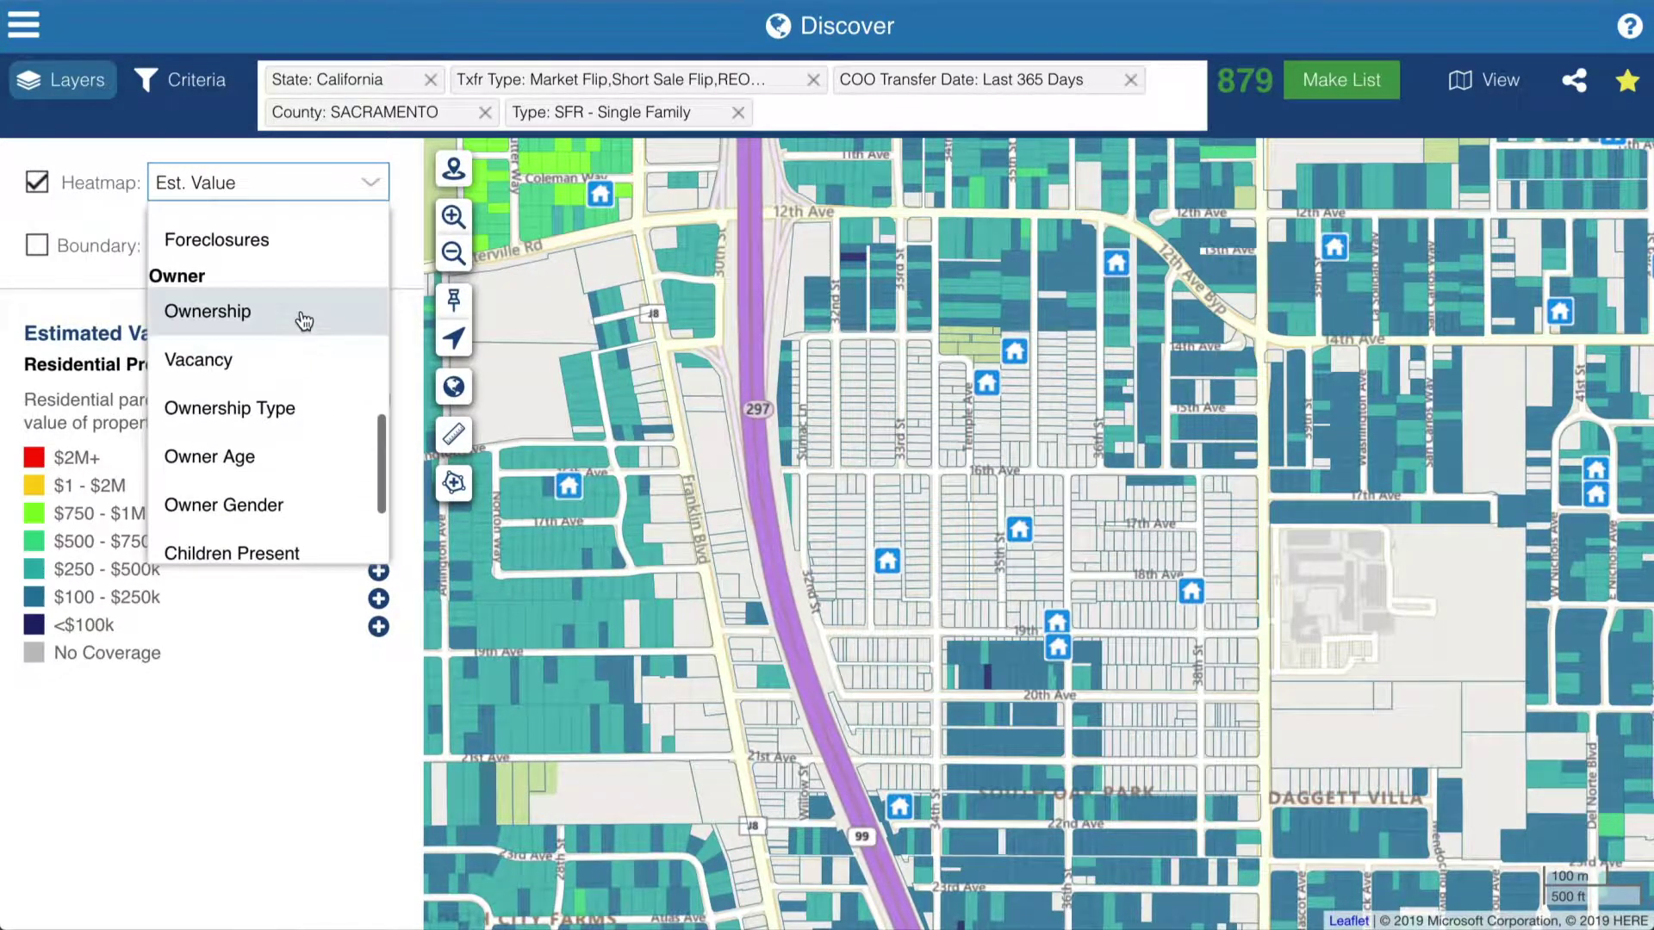
pyautogui.click(302, 313)
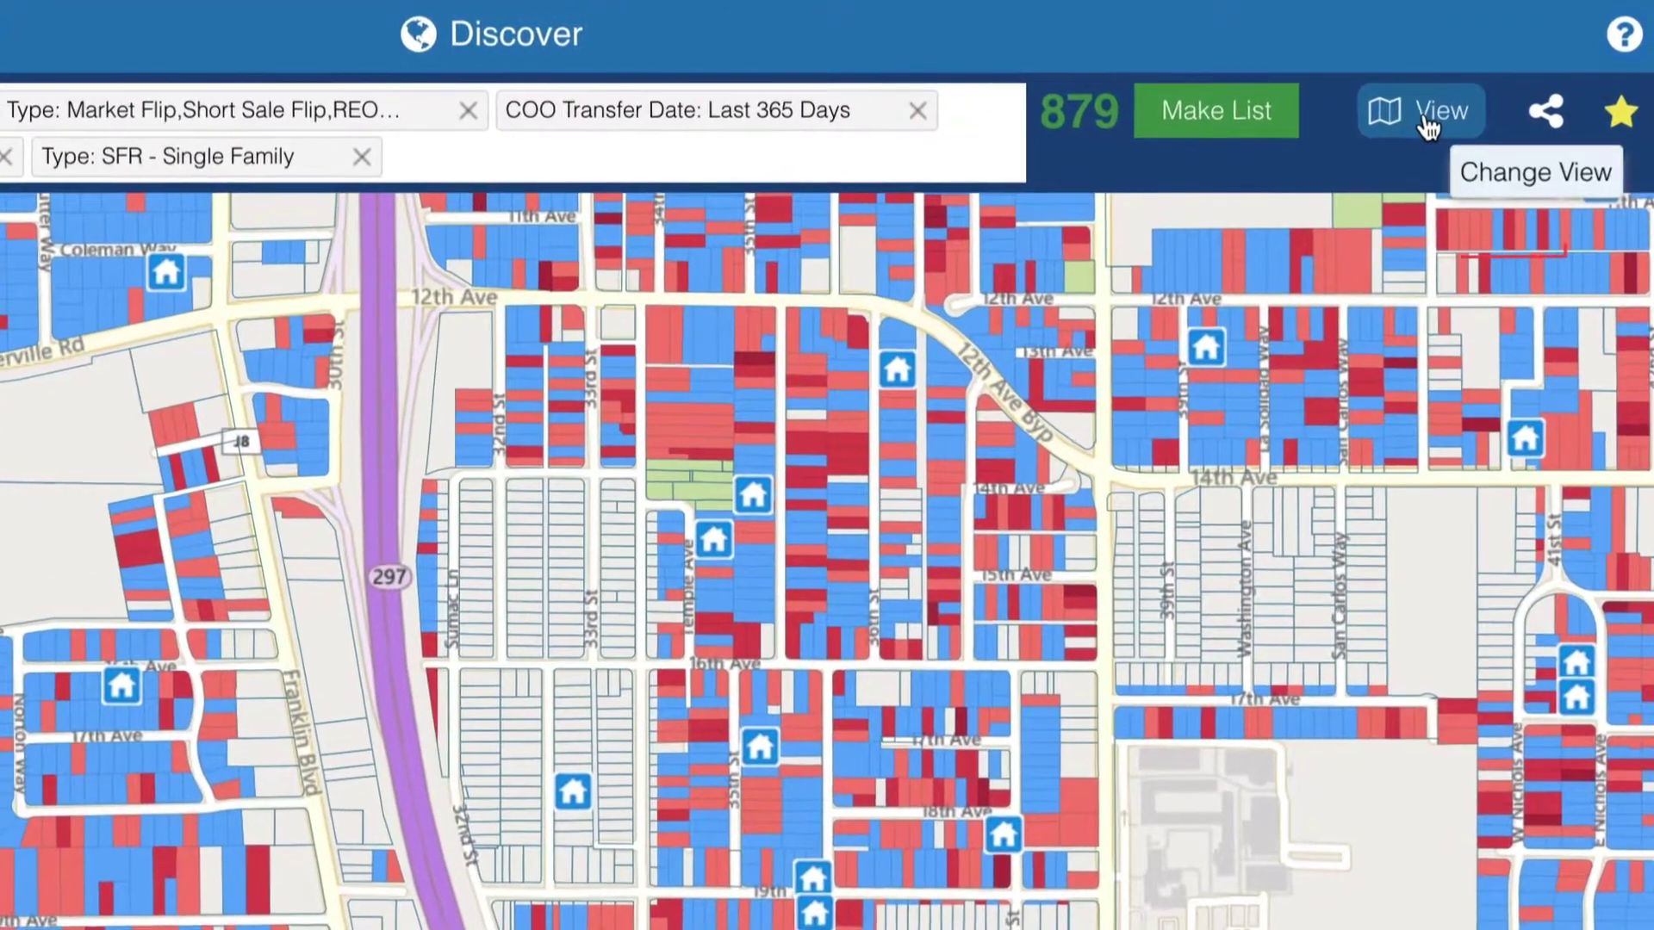
pyautogui.click(1427, 127)
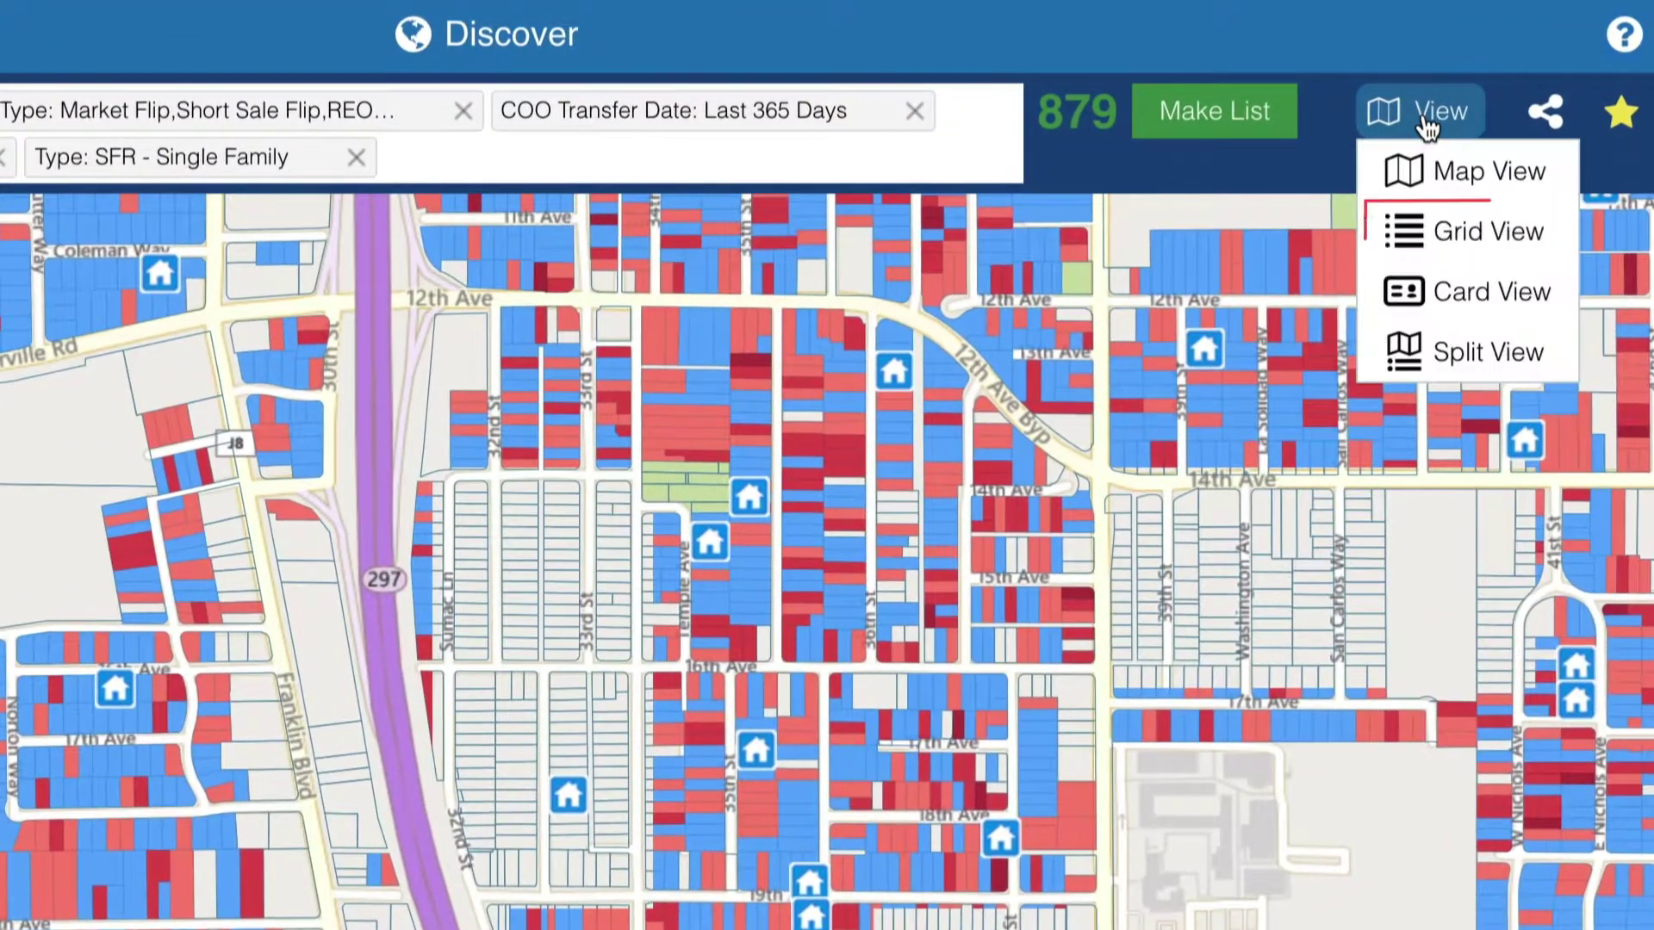
pyautogui.click(1464, 229)
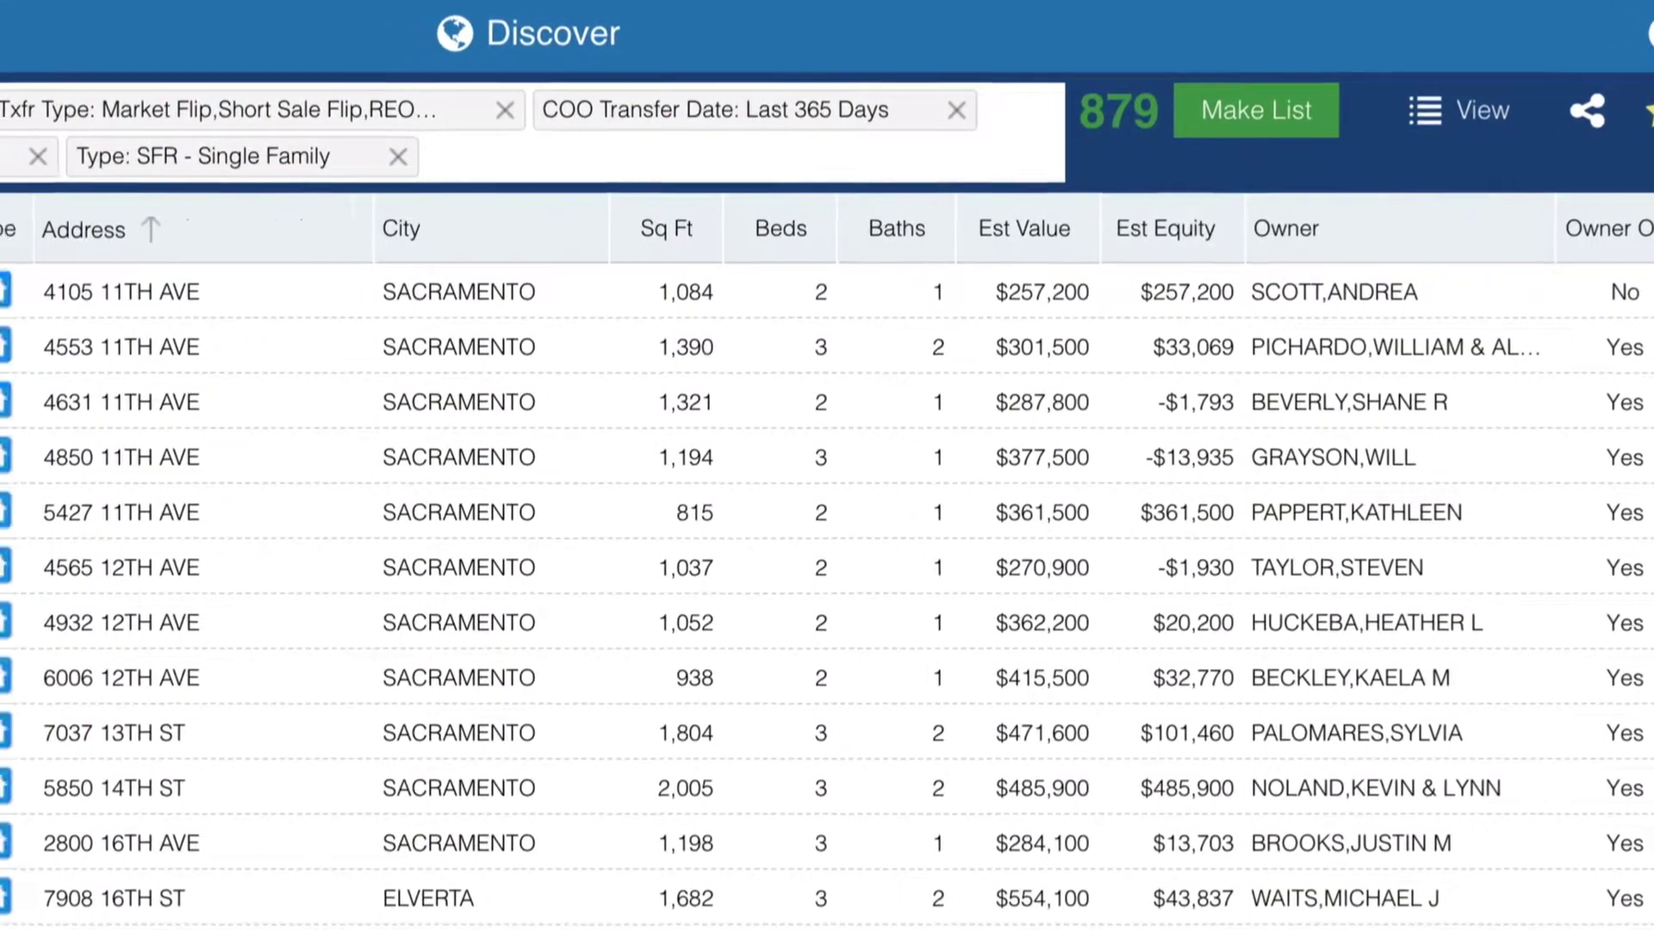
# - Add the Seller Name, Purchase Amt Change, Mos Since Prior COO and Purchase Amt columns
pyautogui.click(546, 238)
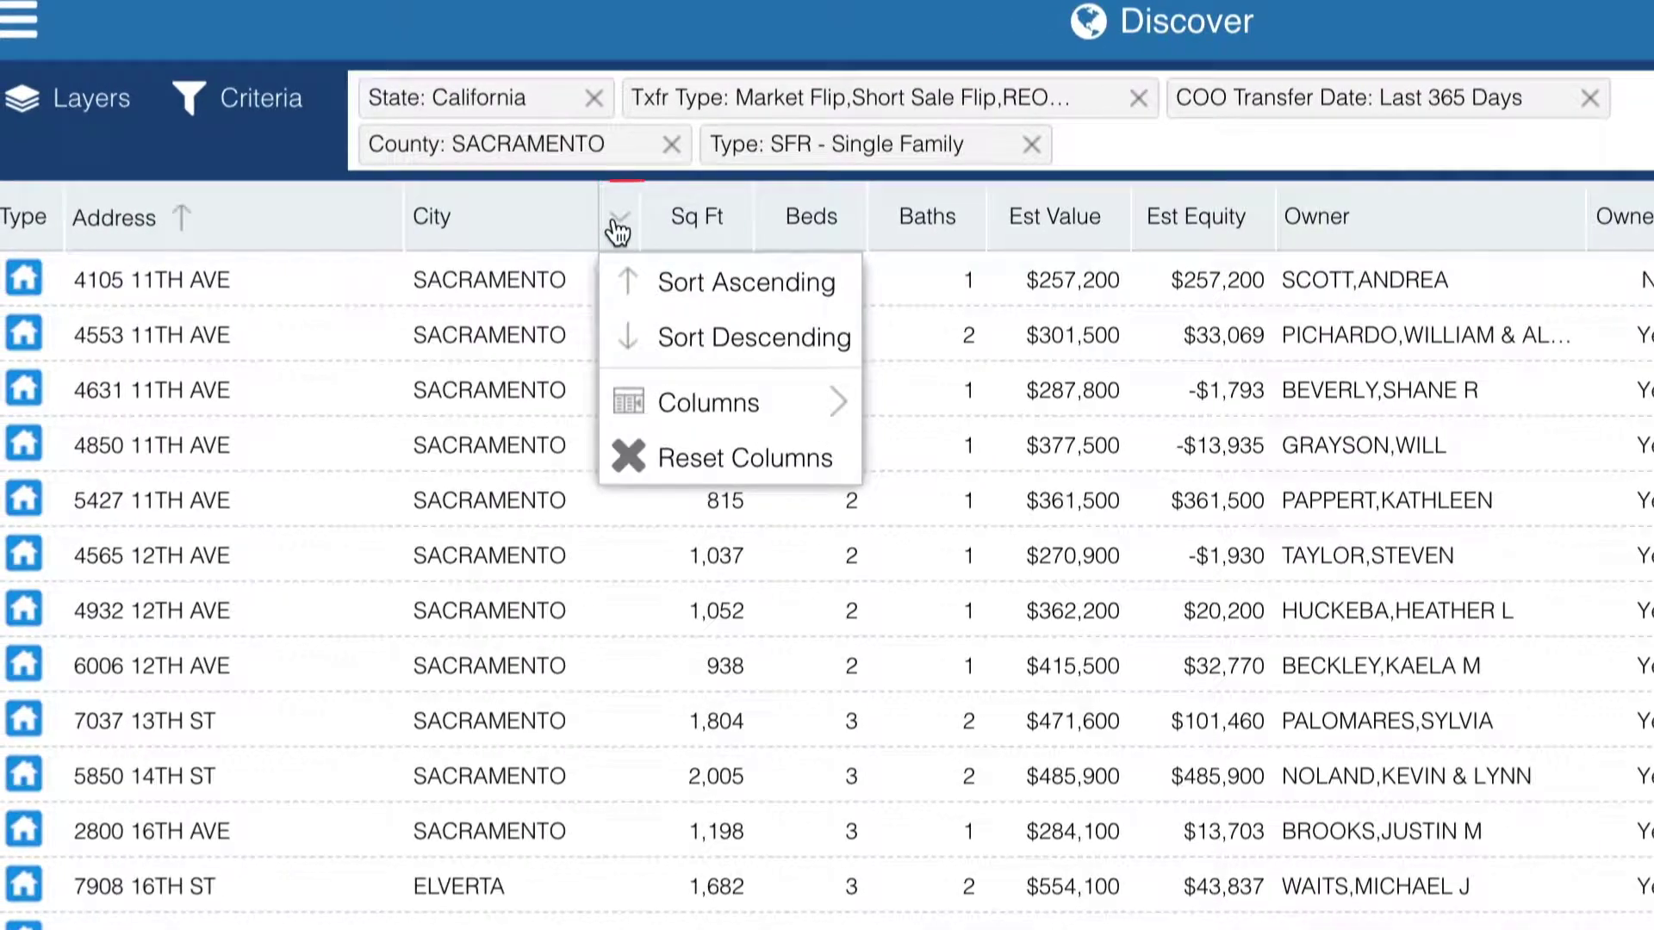
pyautogui.moveTo(793, 404)
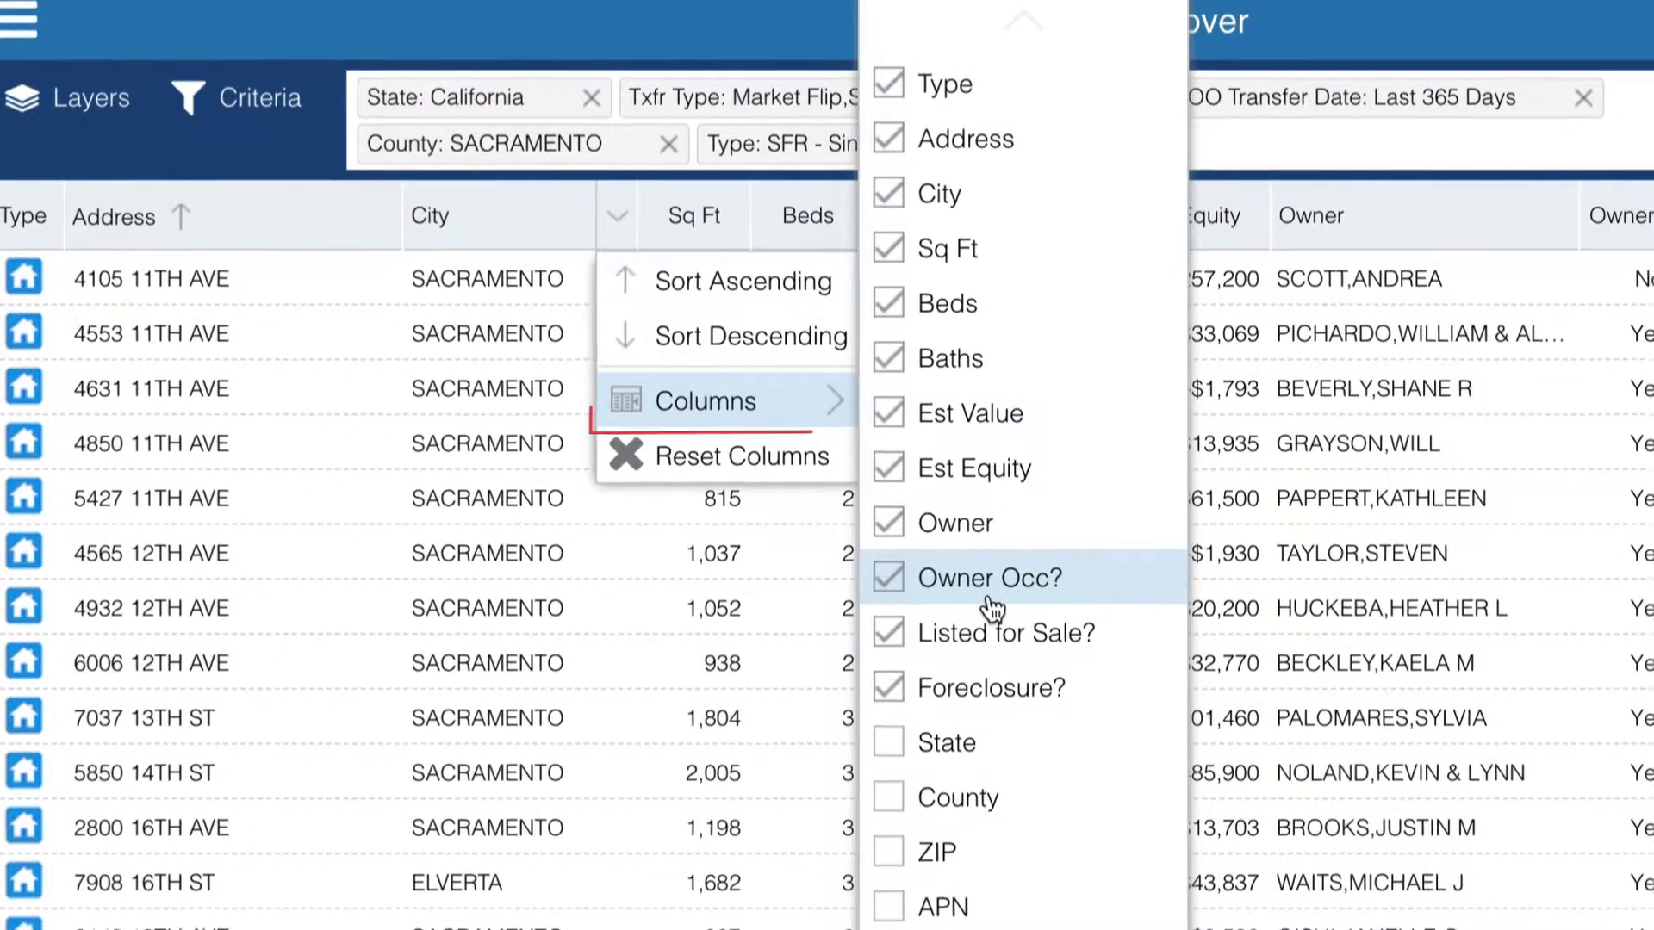
pyautogui.scroll(-10, 993, 609)
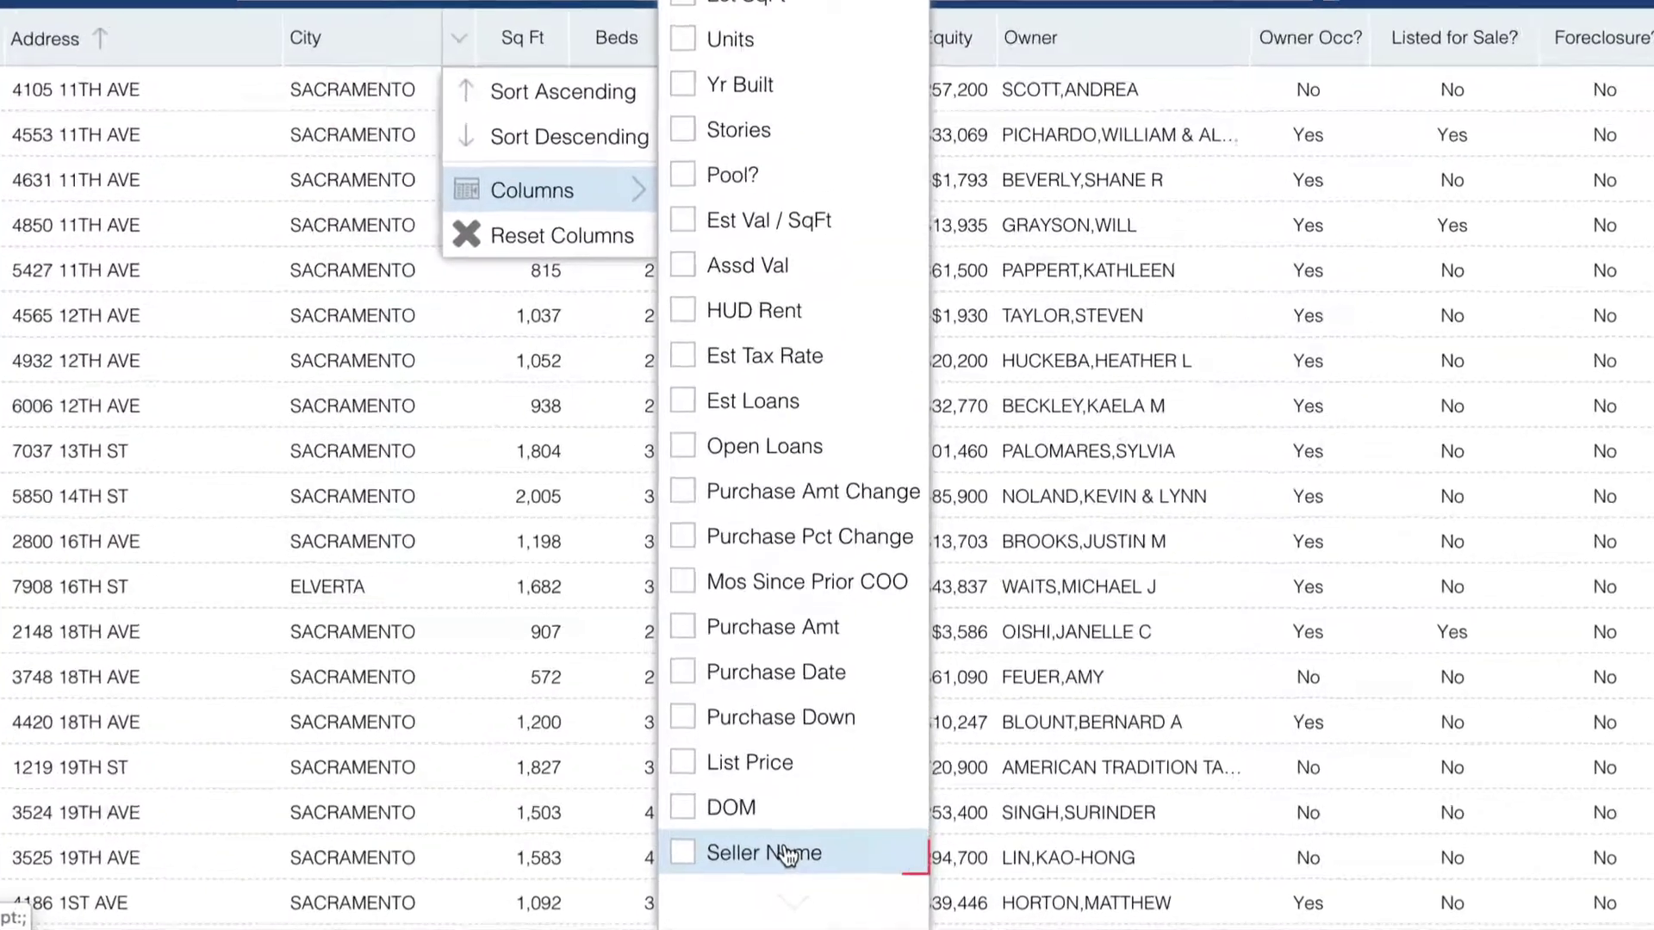
pyautogui.click(877, 840)
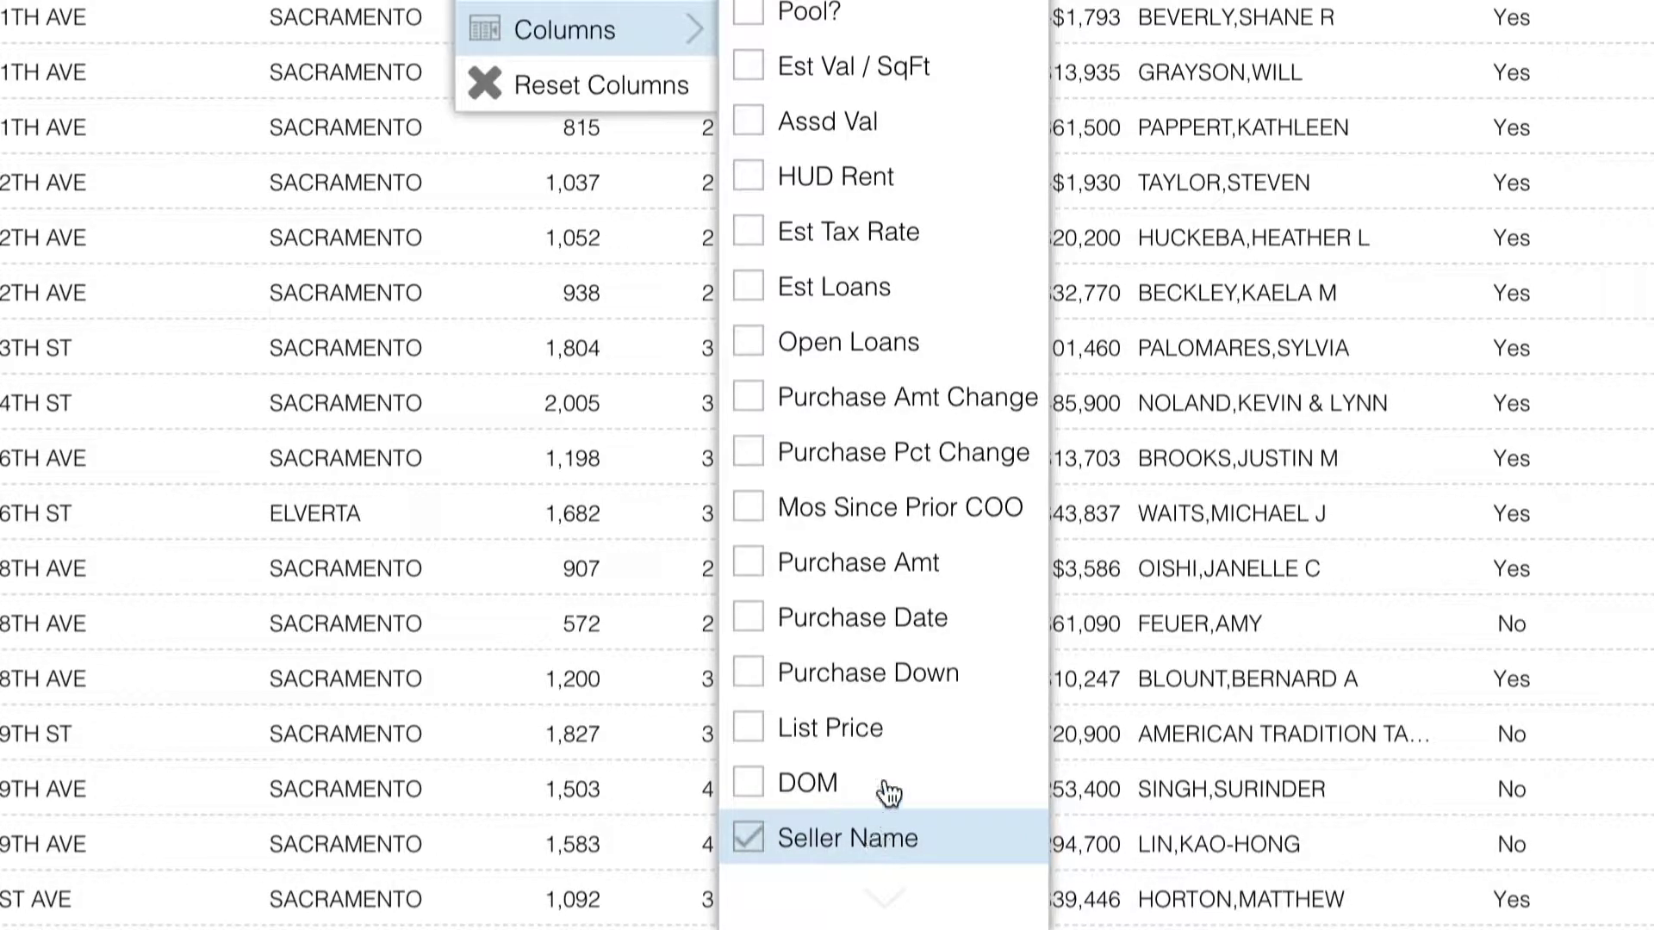
pyautogui.click(892, 411)
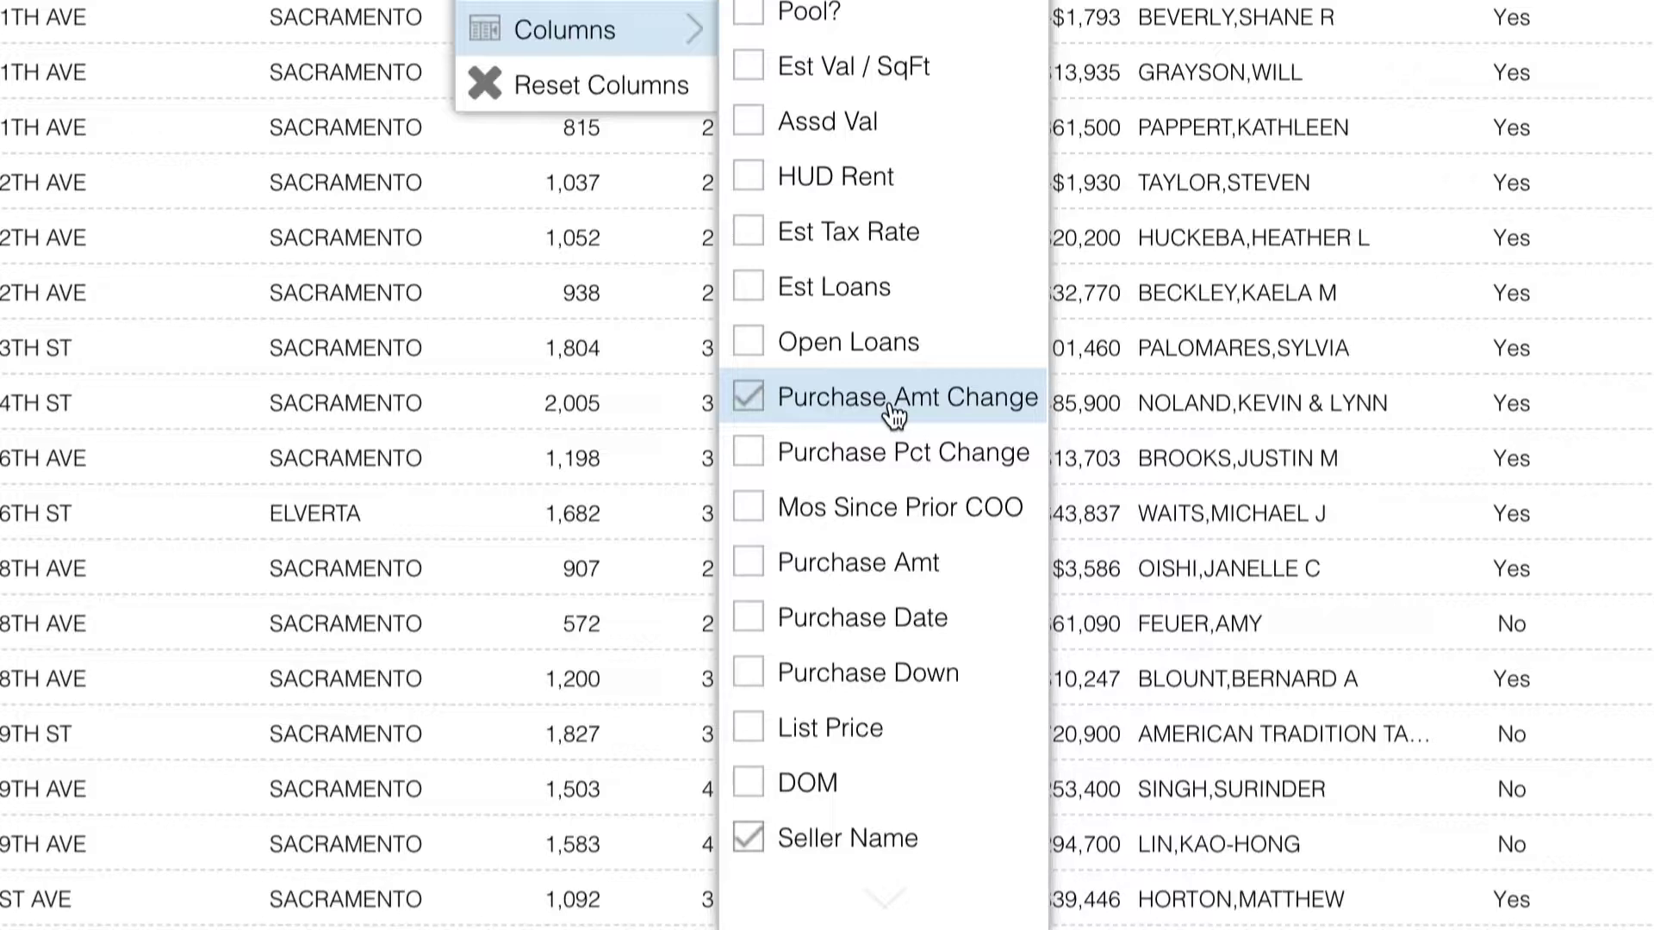
pyautogui.click(902, 515)
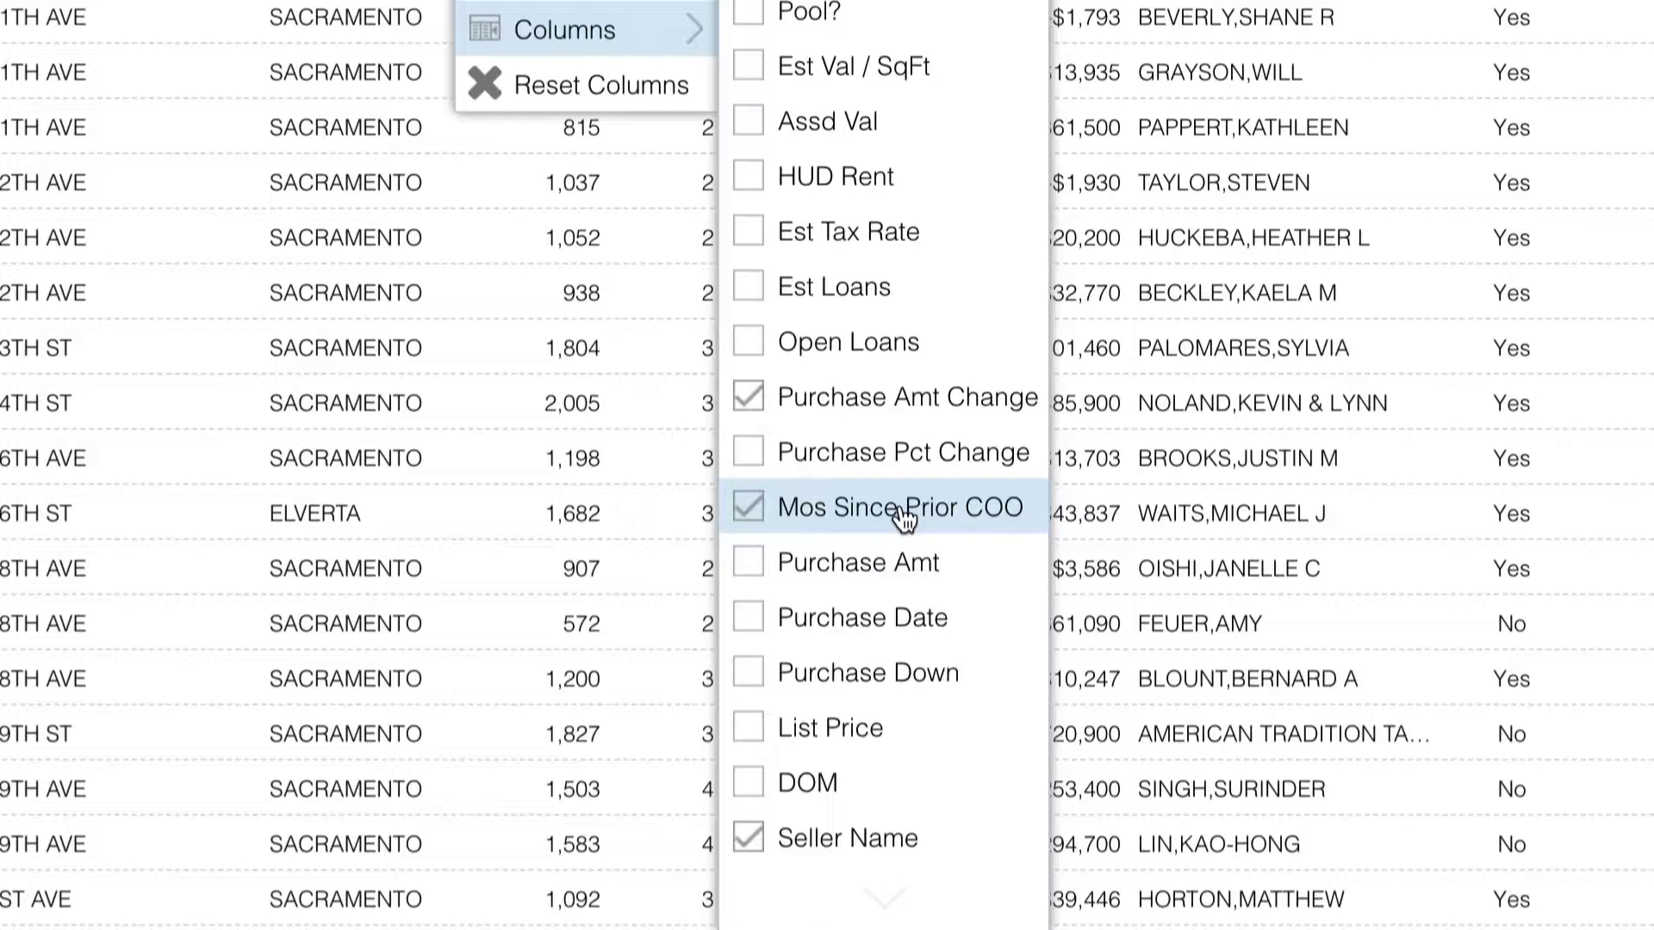
pyautogui.click(907, 569)
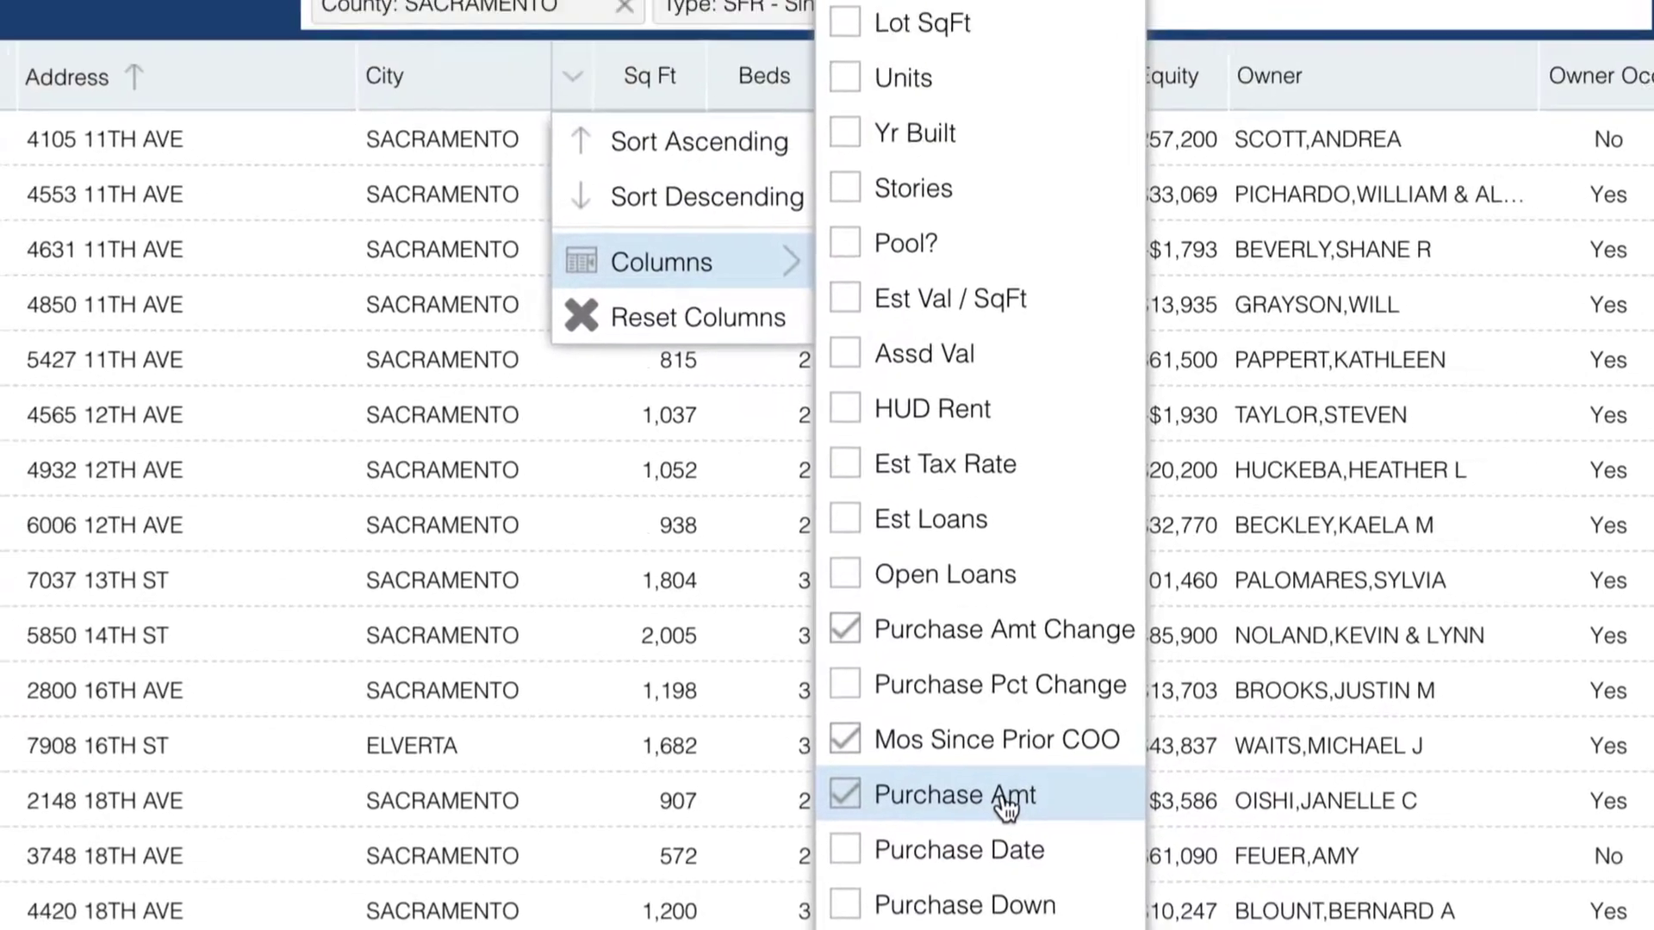
# - Remove the Foreclosure?, Listed for Sale?, Owner Occ? and Owner columns and apply the changes
pyautogui.scroll(10, 1037, 517)
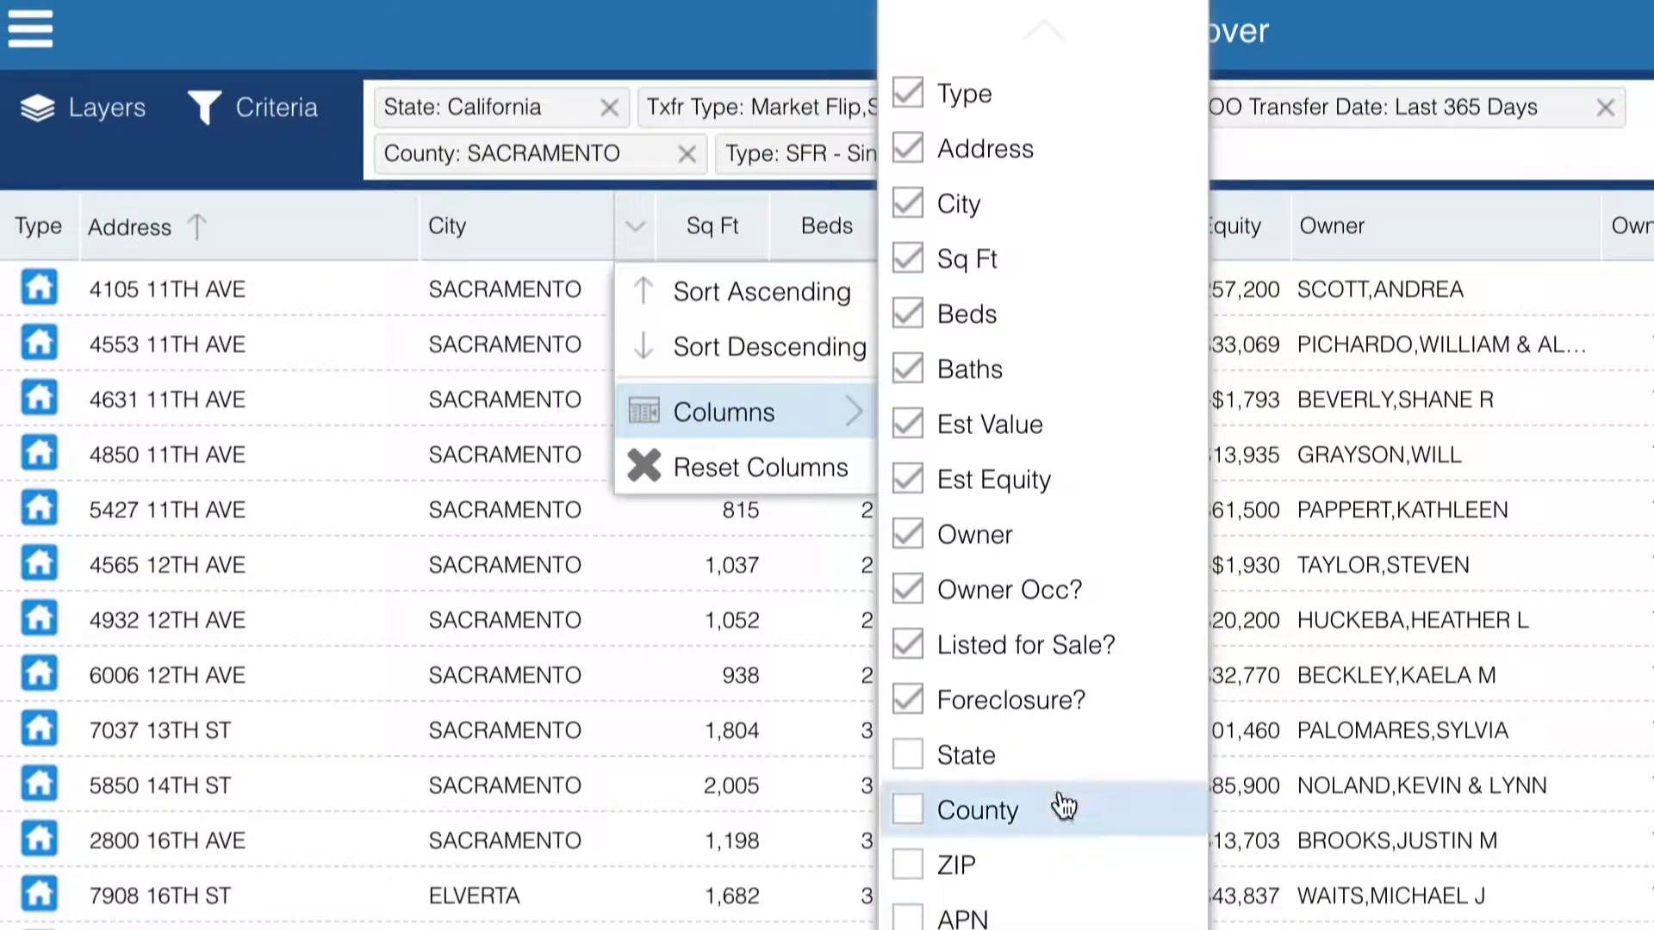
pyautogui.click(1047, 711)
pyautogui.click(1047, 655)
pyautogui.click(1045, 603)
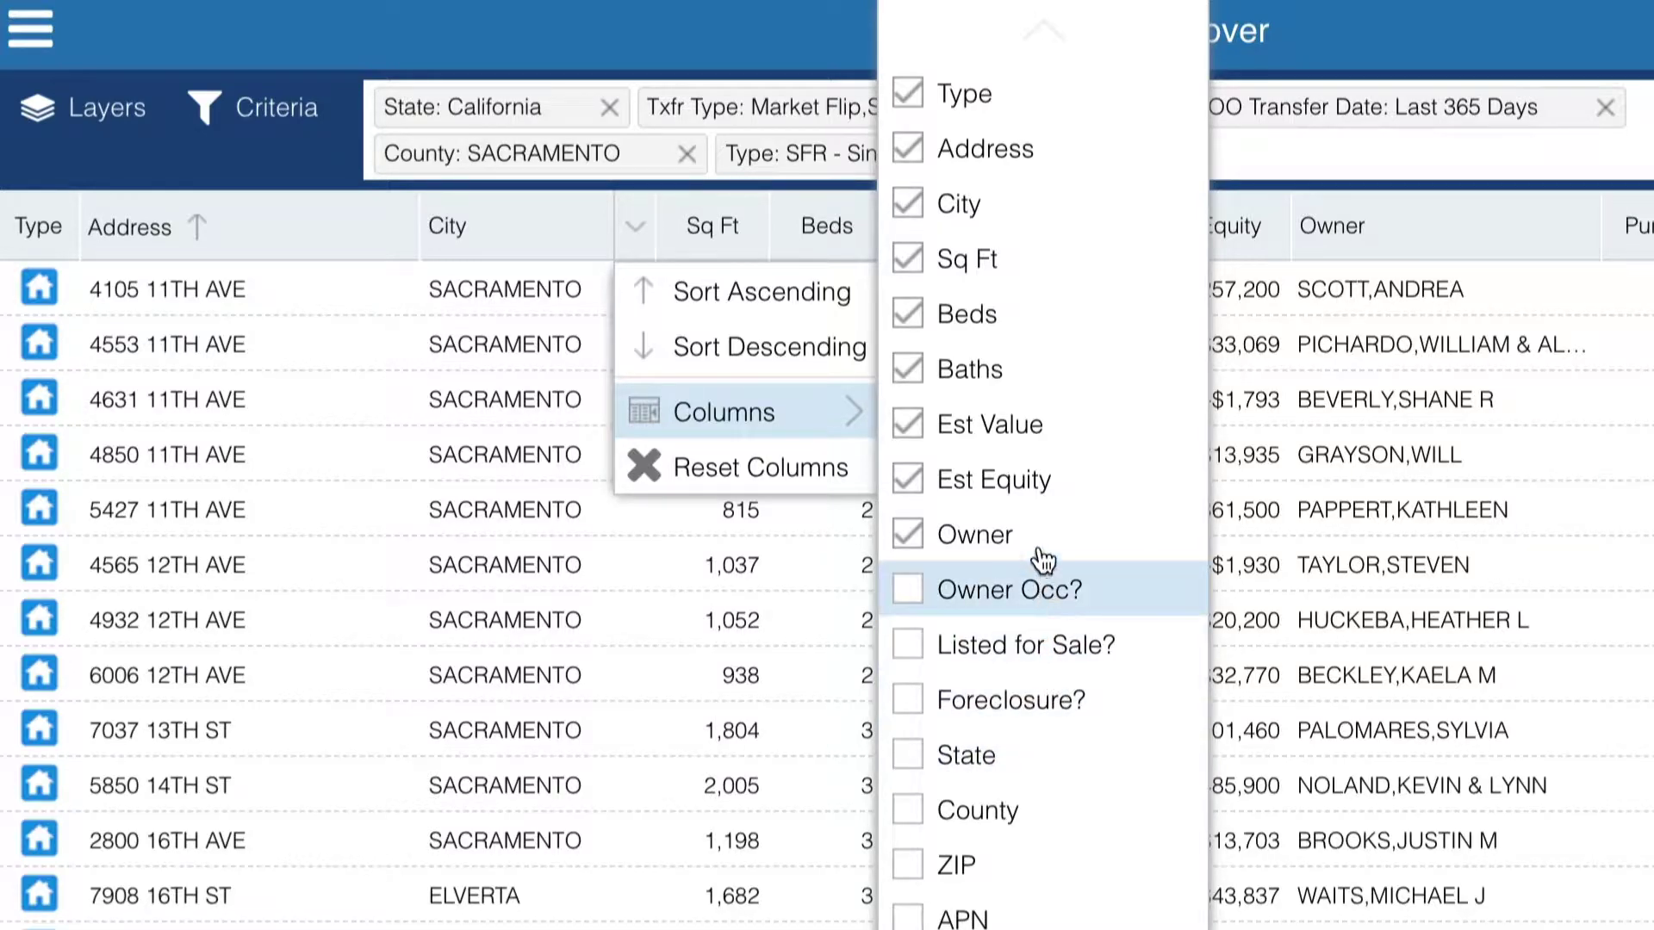
pyautogui.click(1045, 549)
pyautogui.click(1225, 749)
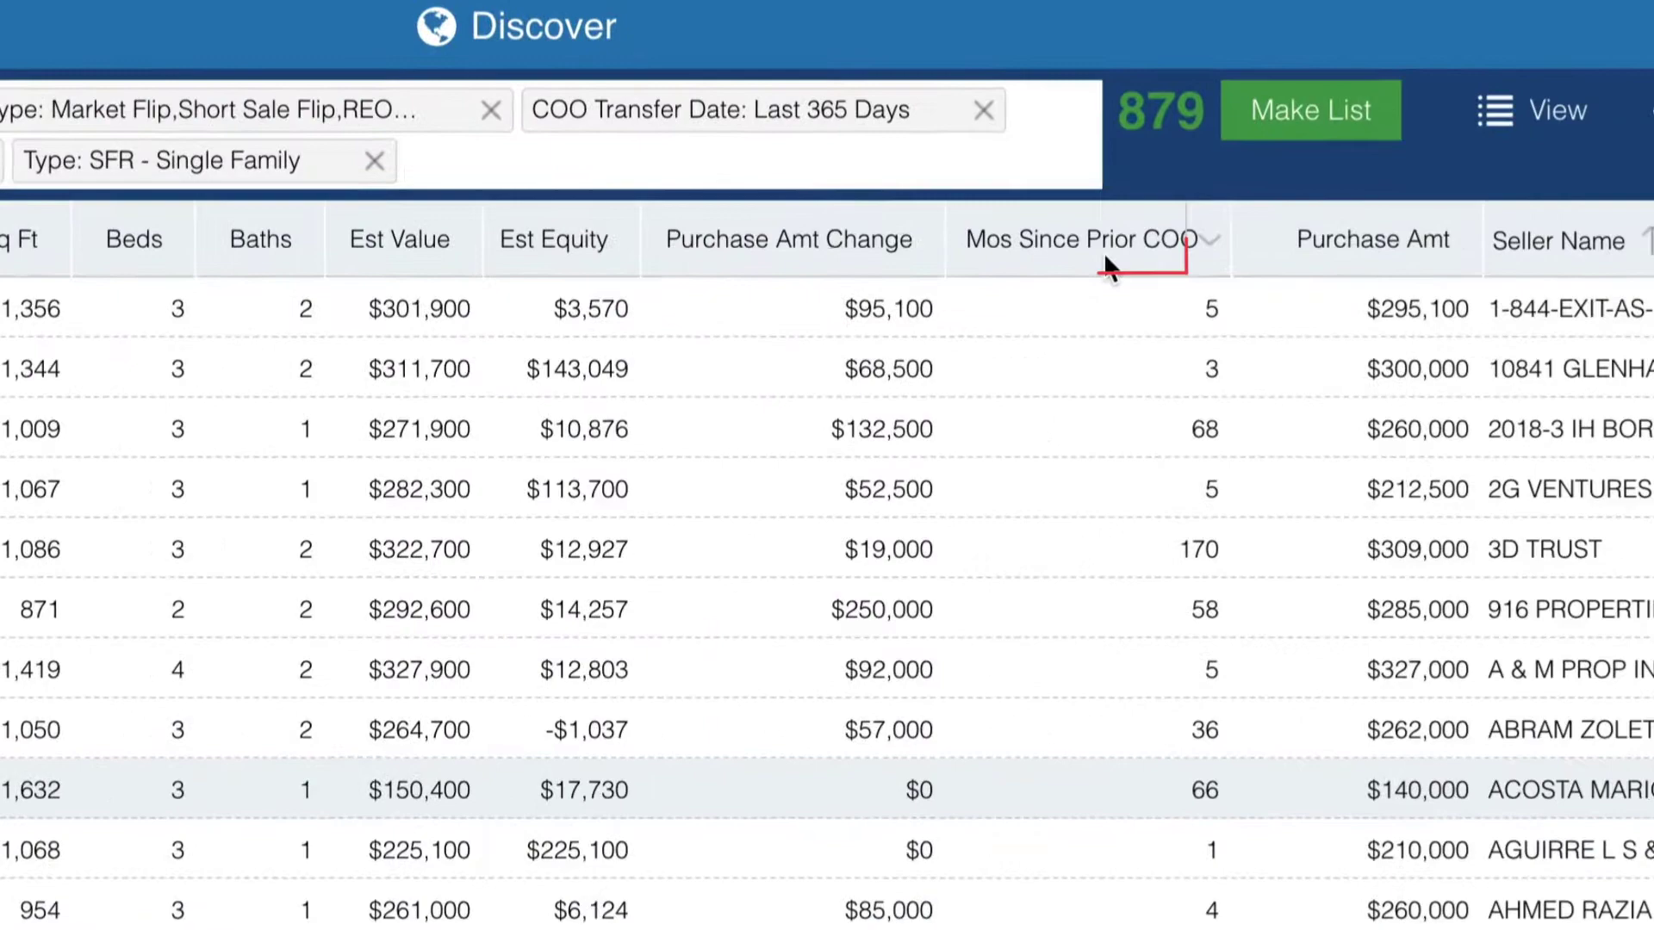
# - Move Mos Since Prior COO after Purchase Amt and sort the grid by Address ascending
pyautogui.moveTo(1107, 265); pyautogui.dragTo(1427, 247)
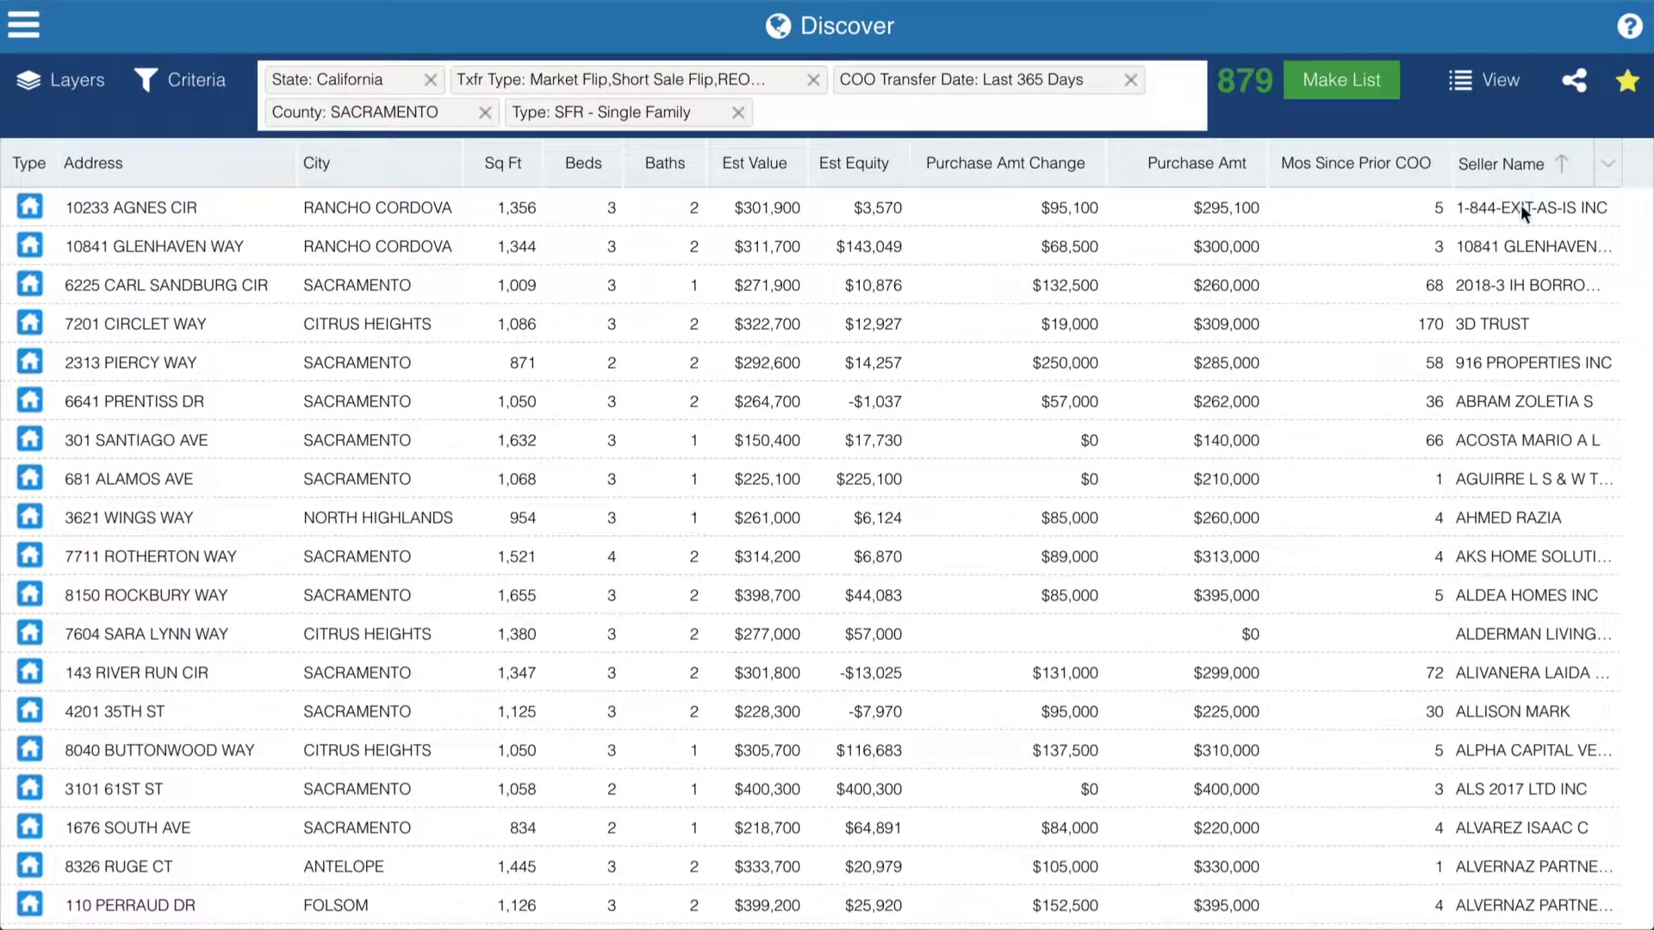
pyautogui.scroll(-5, 1501, 312)
pyautogui.scroll(-4, 1500, 315)
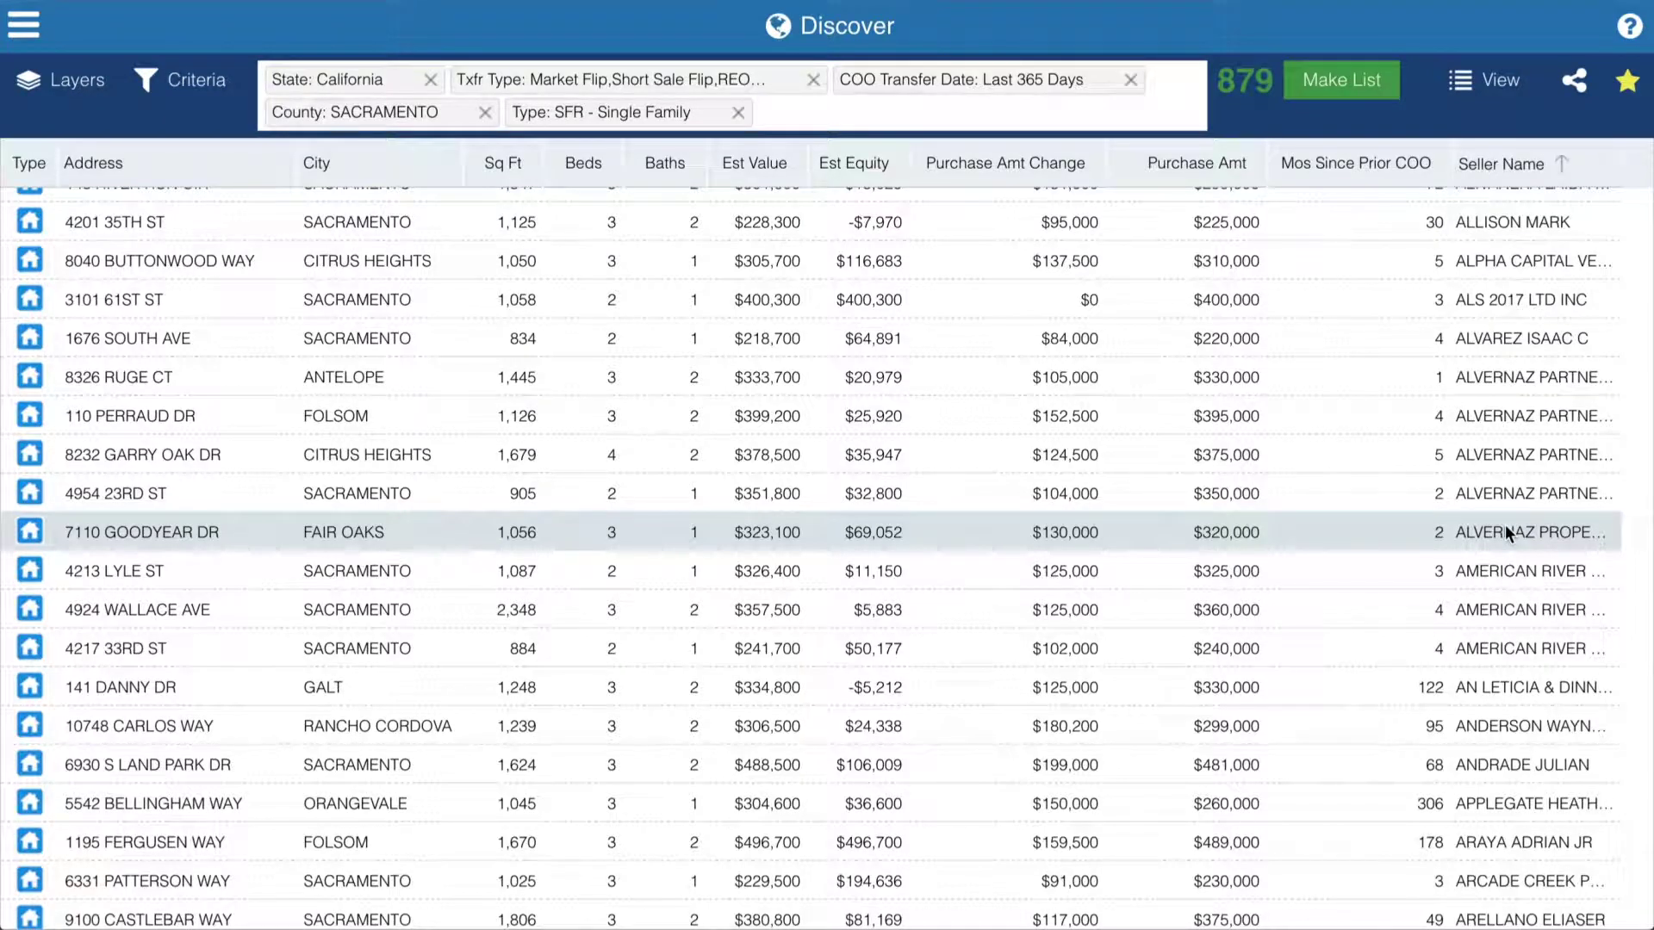
pyautogui.click(205, 170)
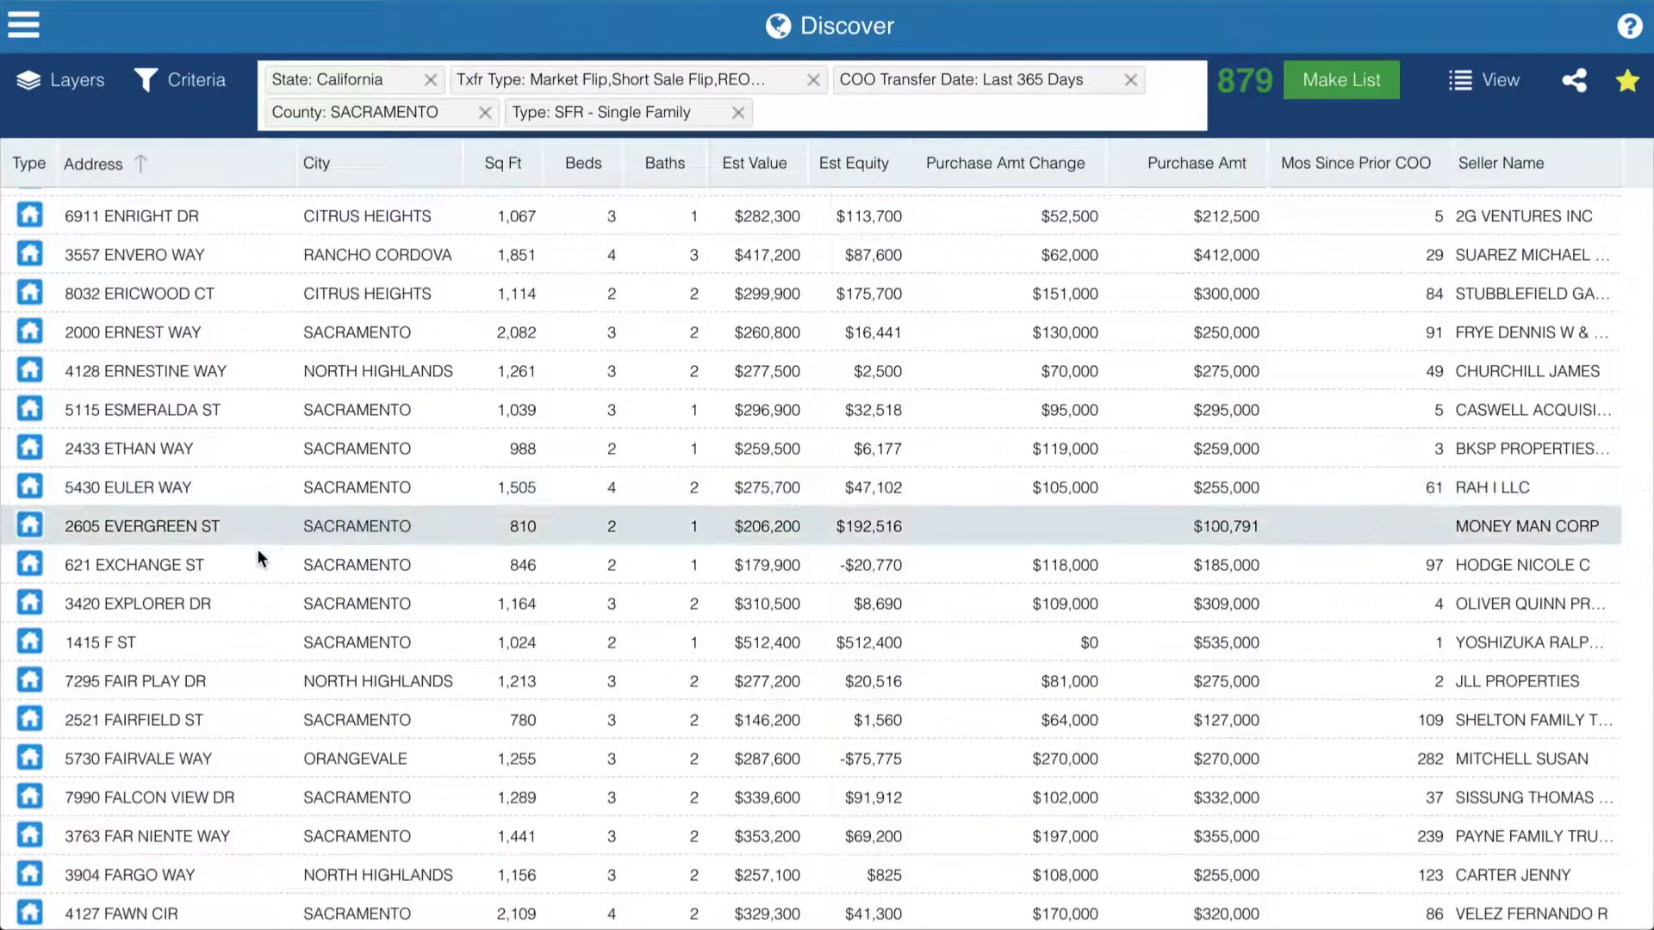
pyautogui.click(250, 601)
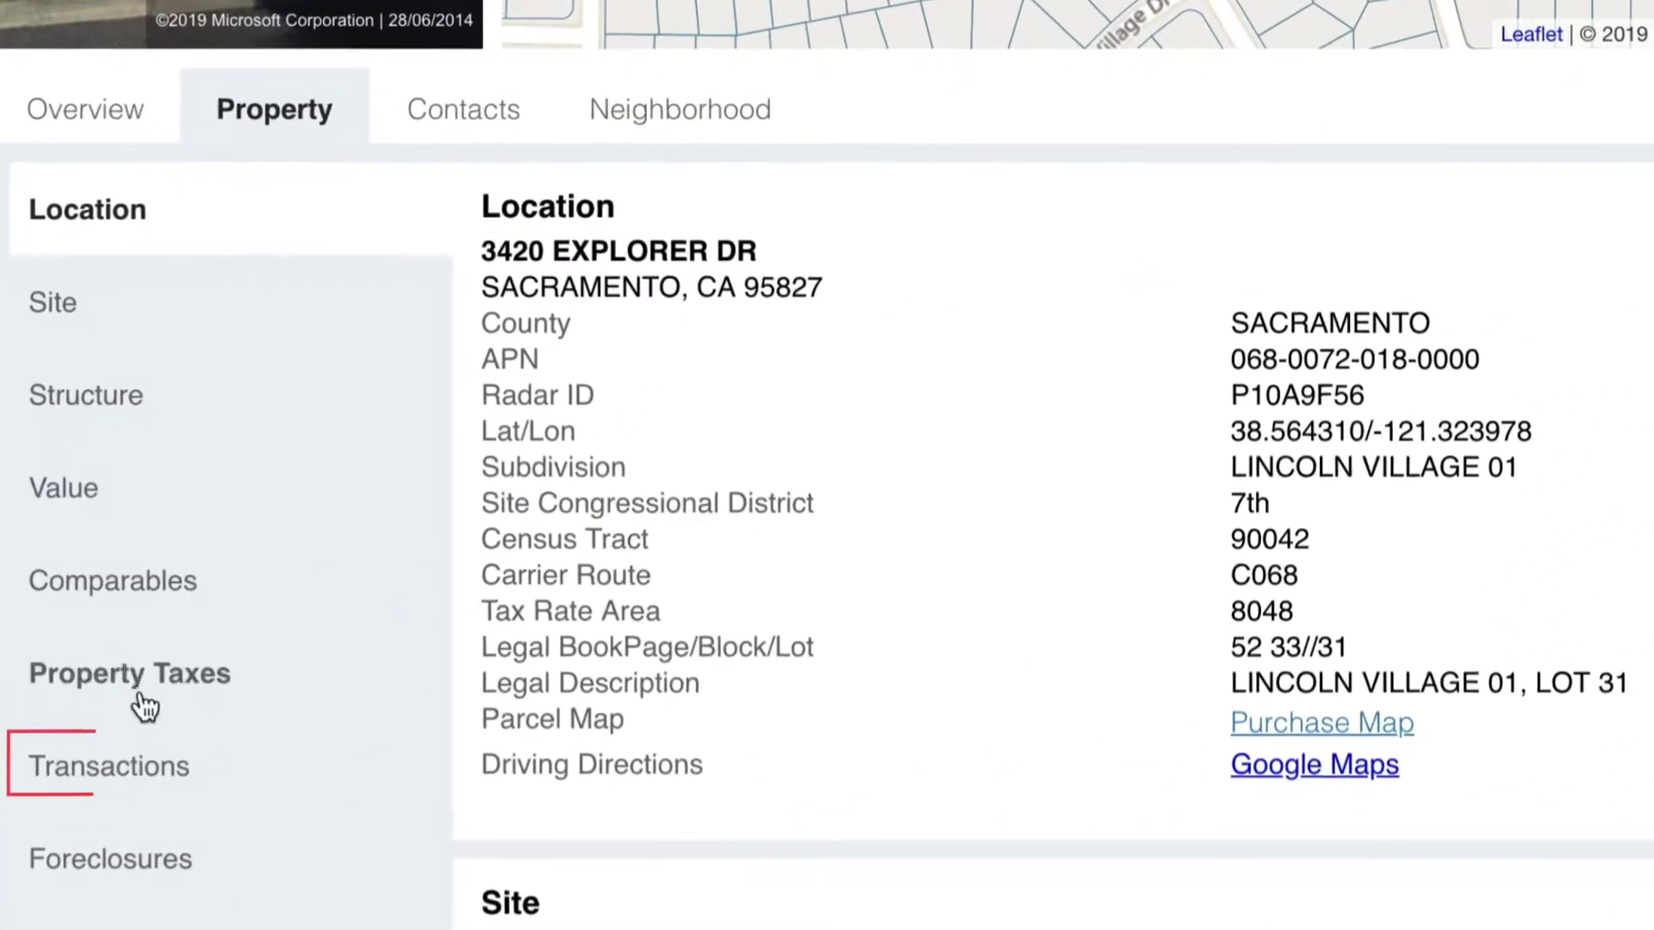
pyautogui.click(139, 777)
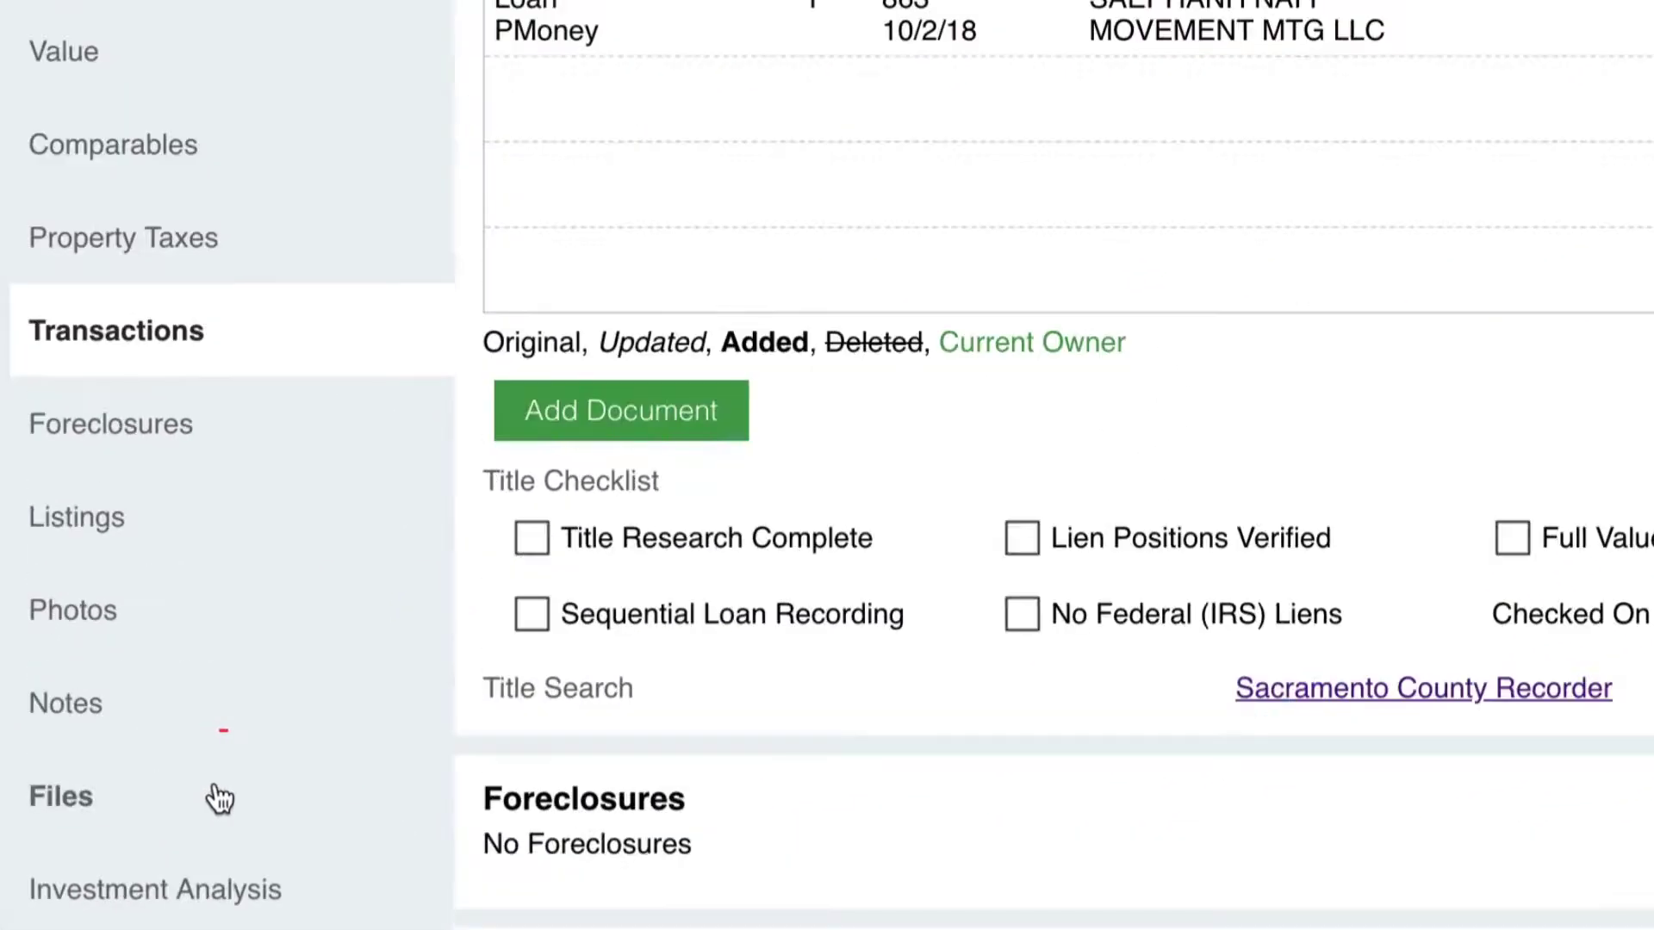
pyautogui.scroll(5, 1542, 348)
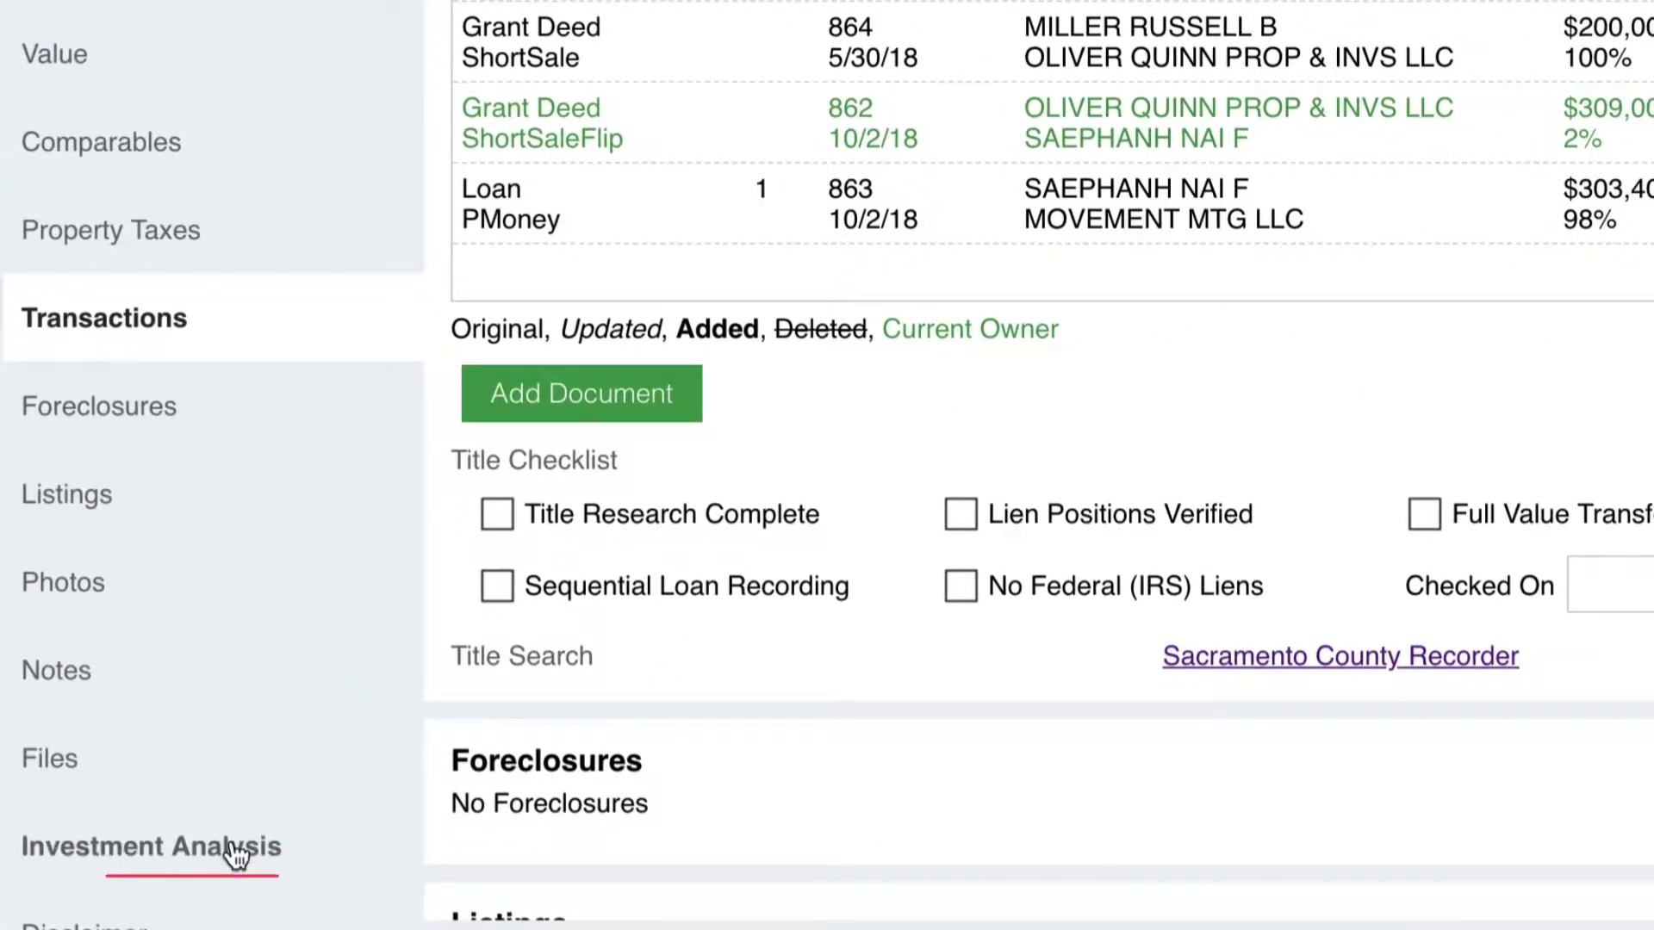
pyautogui.click(235, 855)
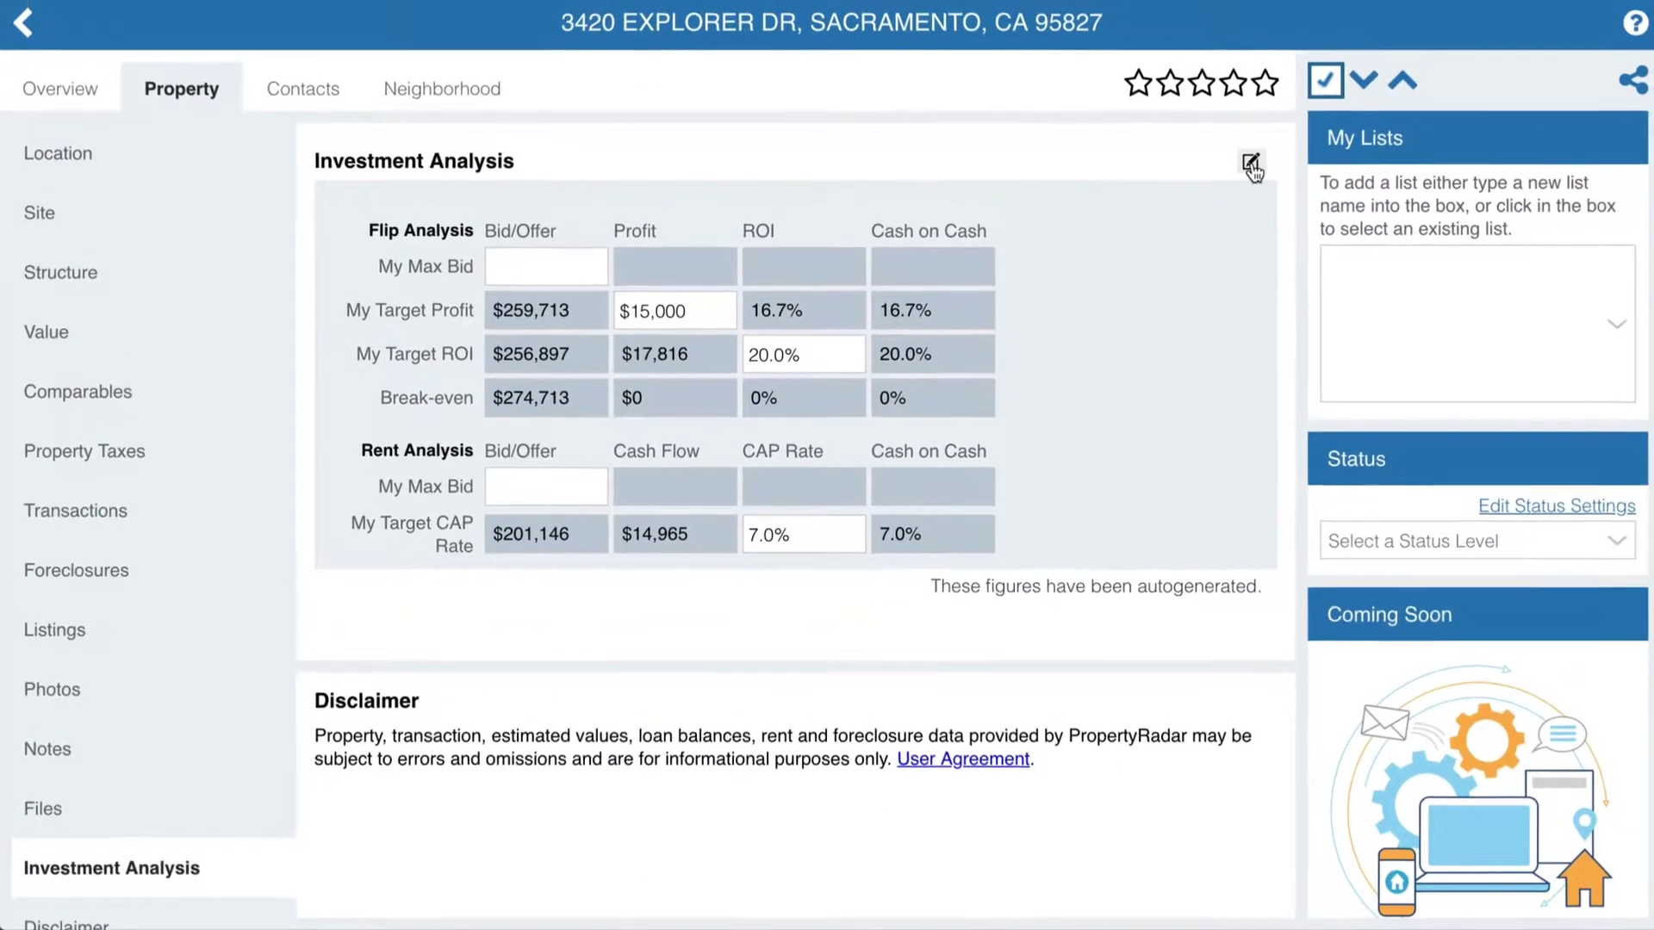
# - Enter a $200,000 max bid, $0 eviction / cash for keys and $25,000 repairs
pyautogui.click(1250, 162)
pyautogui.click(422, 155)
pyautogui.write('20')
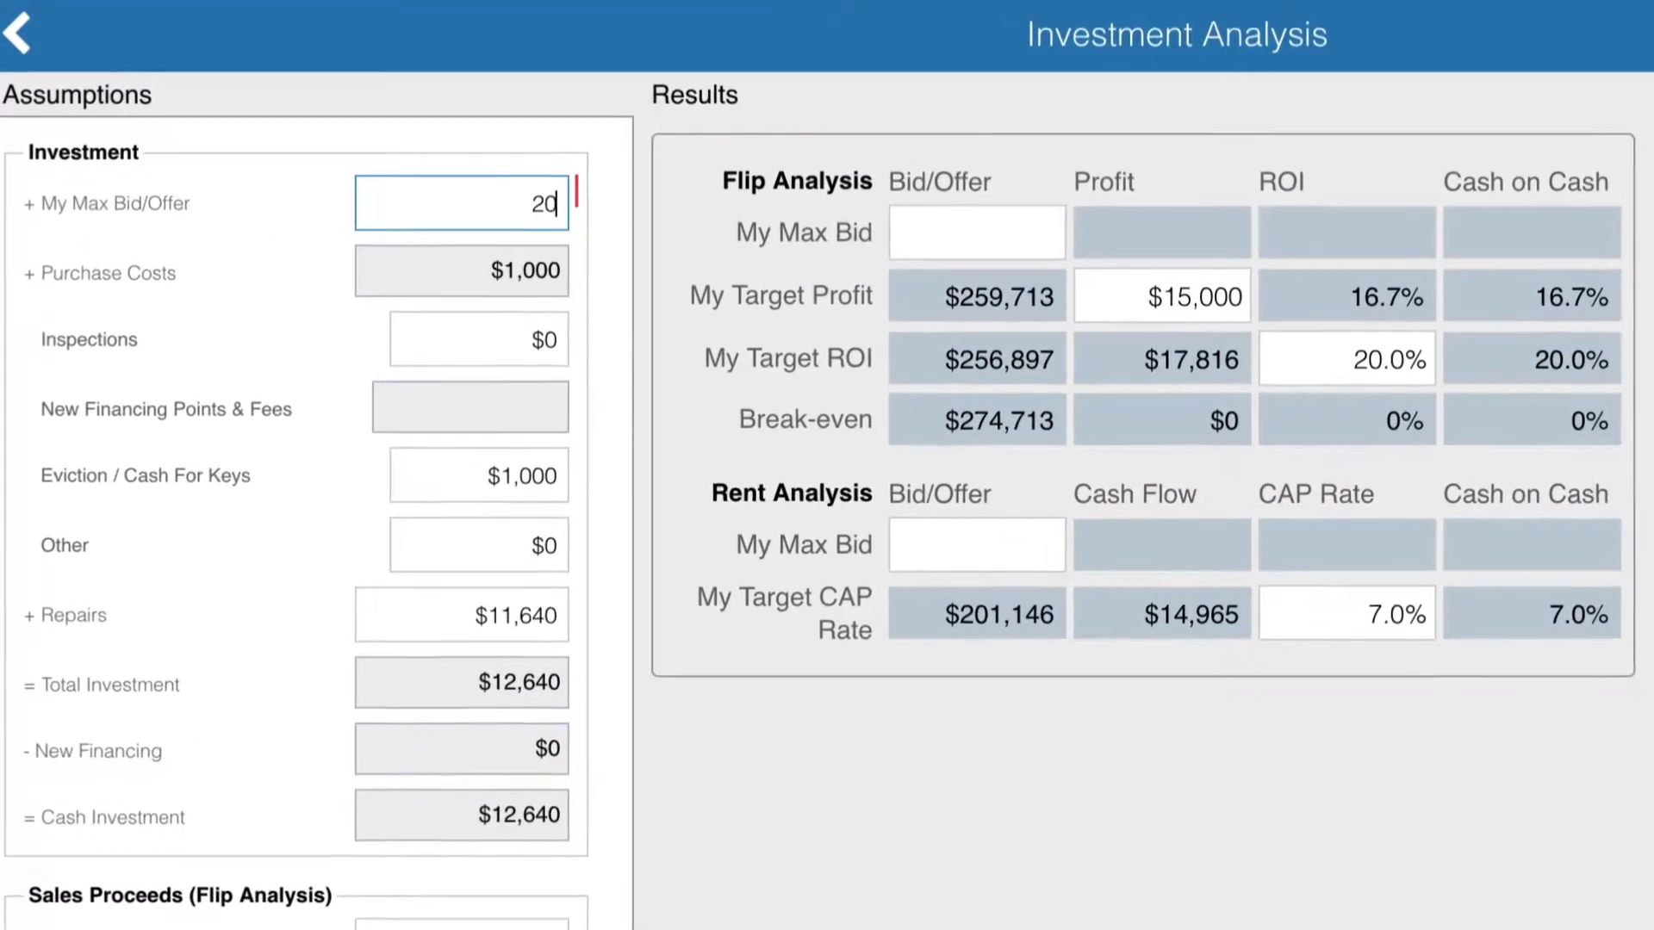
pyautogui.write('0,000')
pyautogui.click(592, 261)
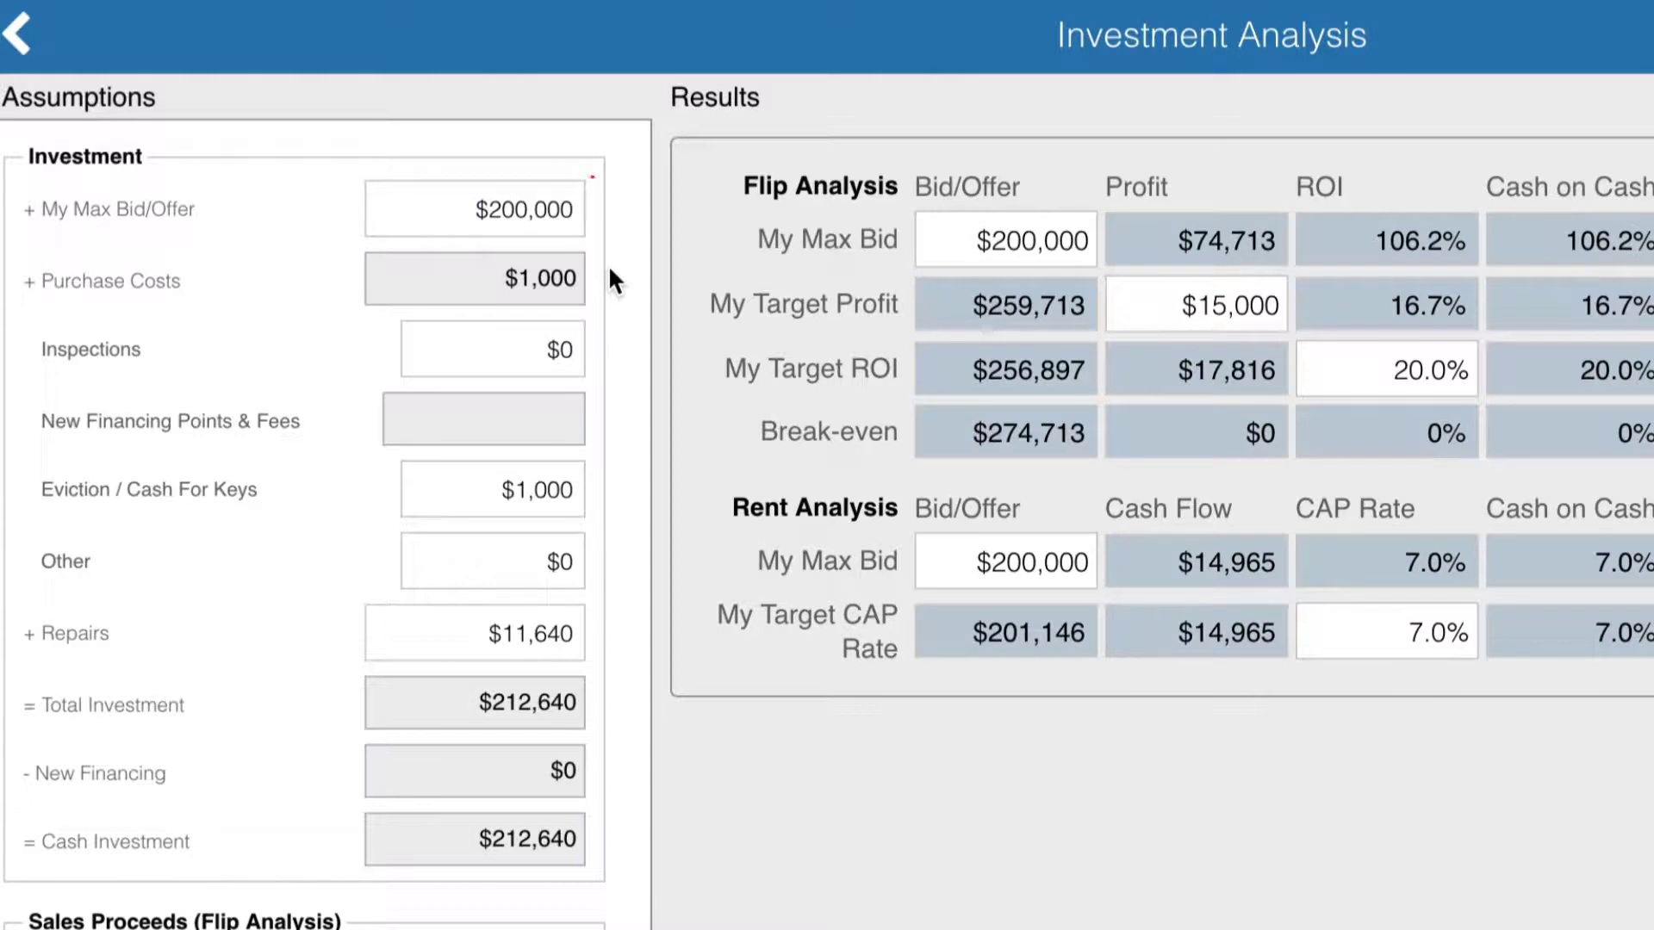
pyautogui.click(581, 508)
pyautogui.write('0')
pyautogui.press('Tab')
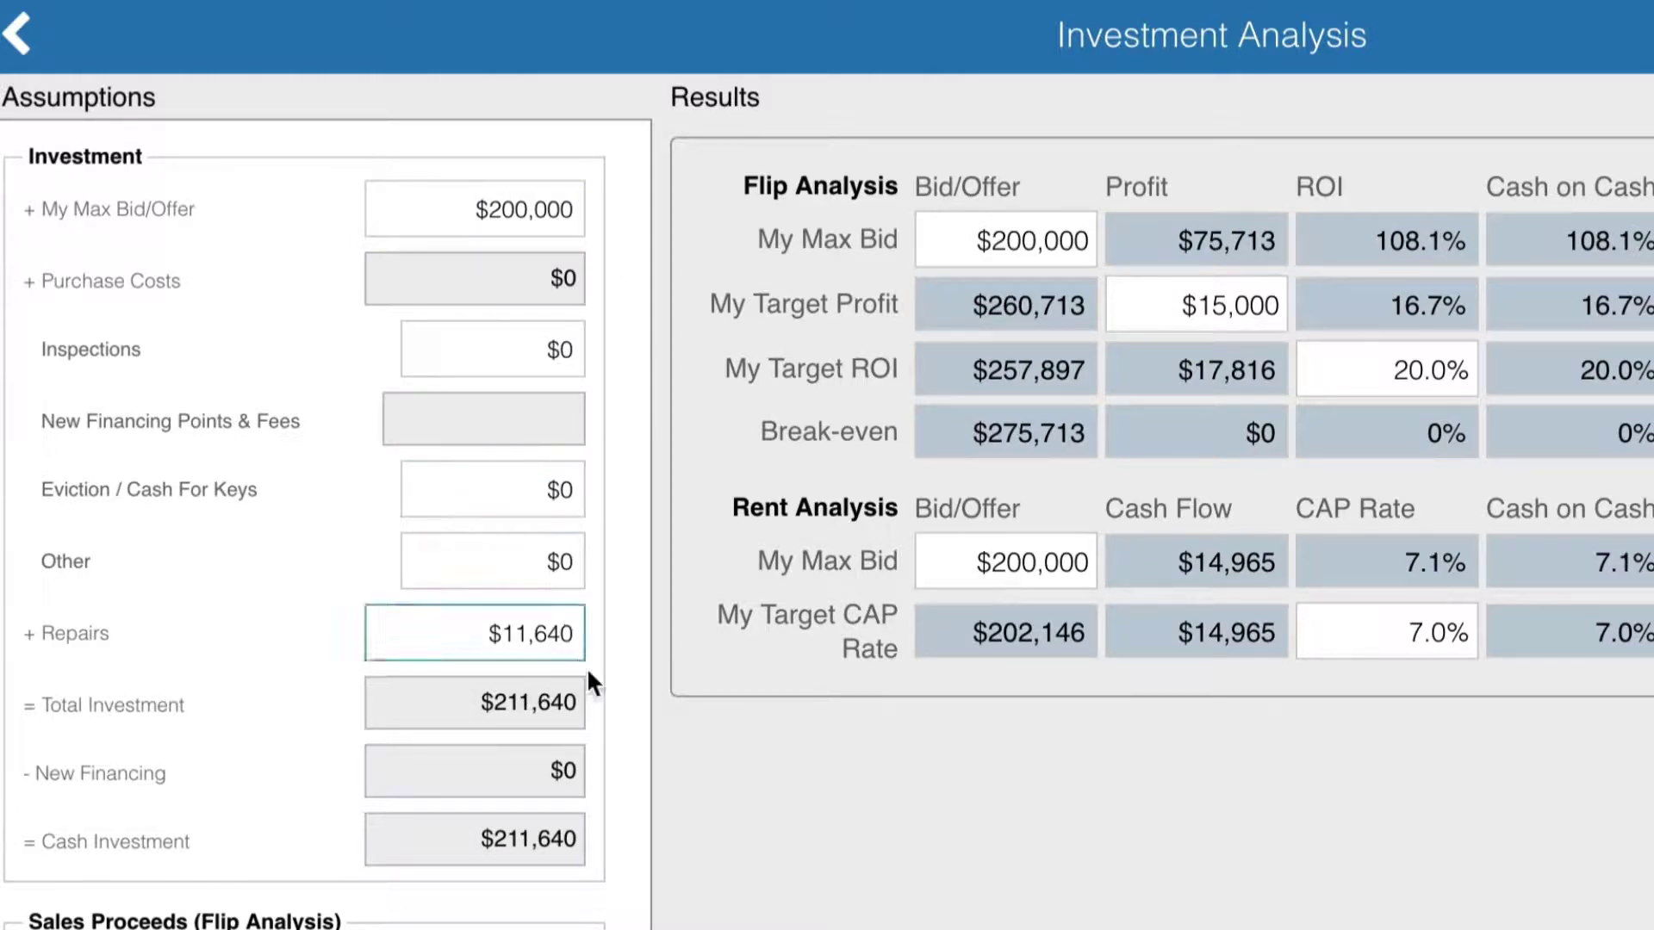
pyautogui.press('BackSpace')
pyautogui.press('BackSpace')
pyautogui.press('BackSpace')
pyautogui.press('BackSpace')
pyautogui.press('BackSpace')
pyautogui.press('BackSpace')
pyautogui.write('25,')
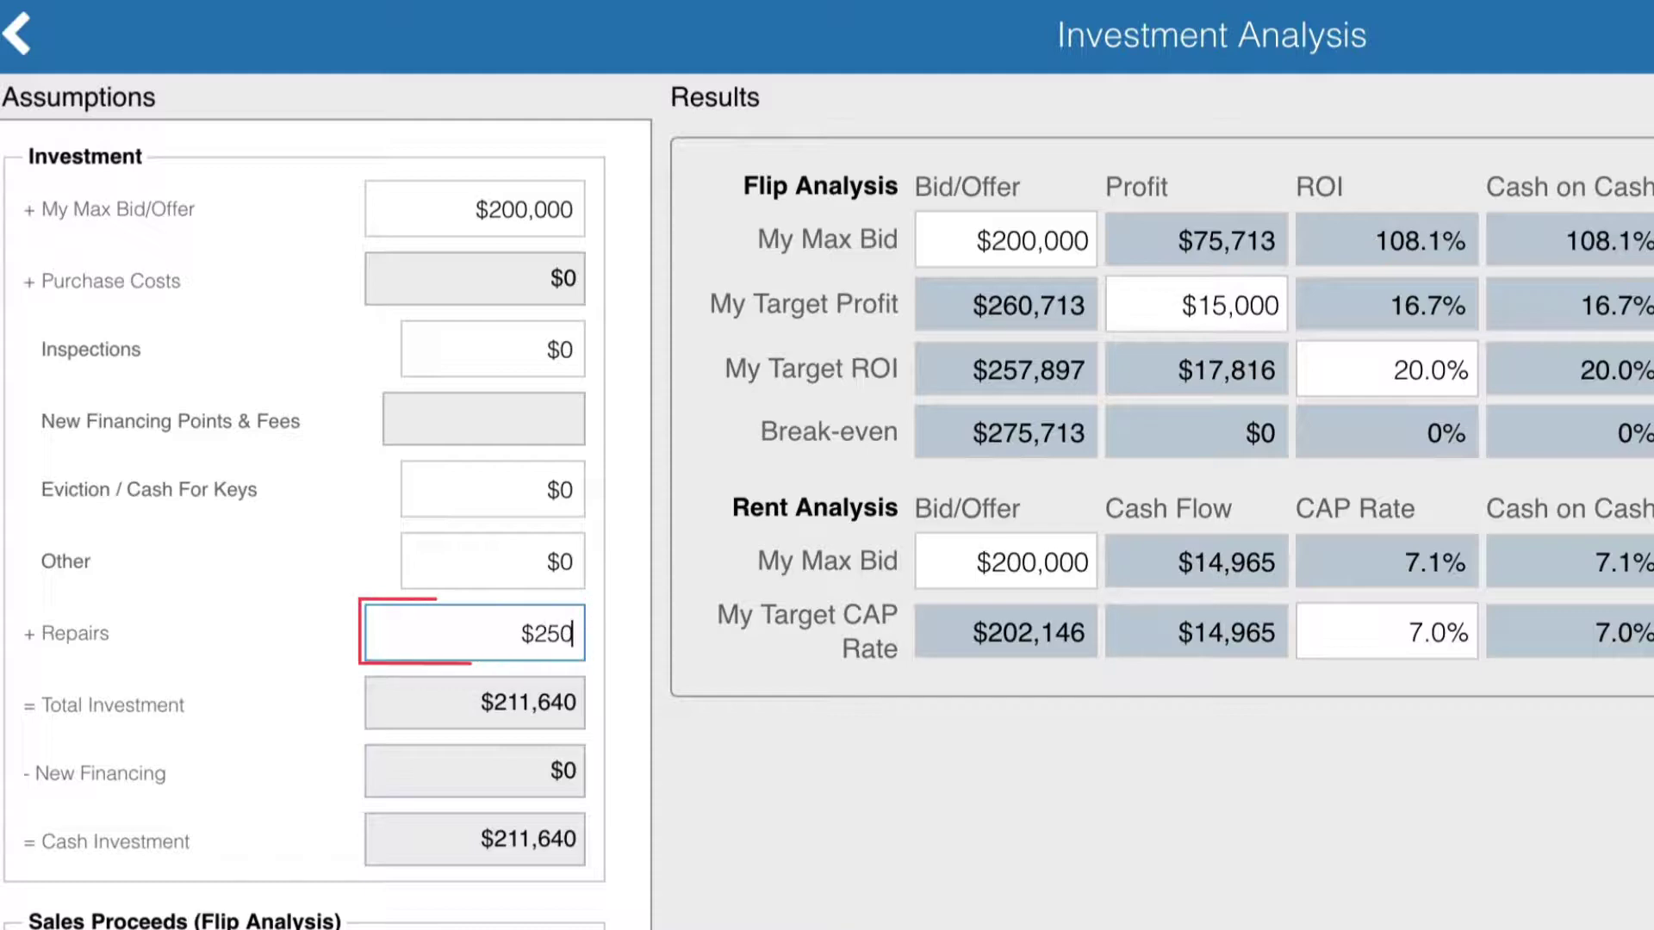
pyautogui.write('000')
pyautogui.click(633, 699)
pyautogui.scroll(-10, 633, 681)
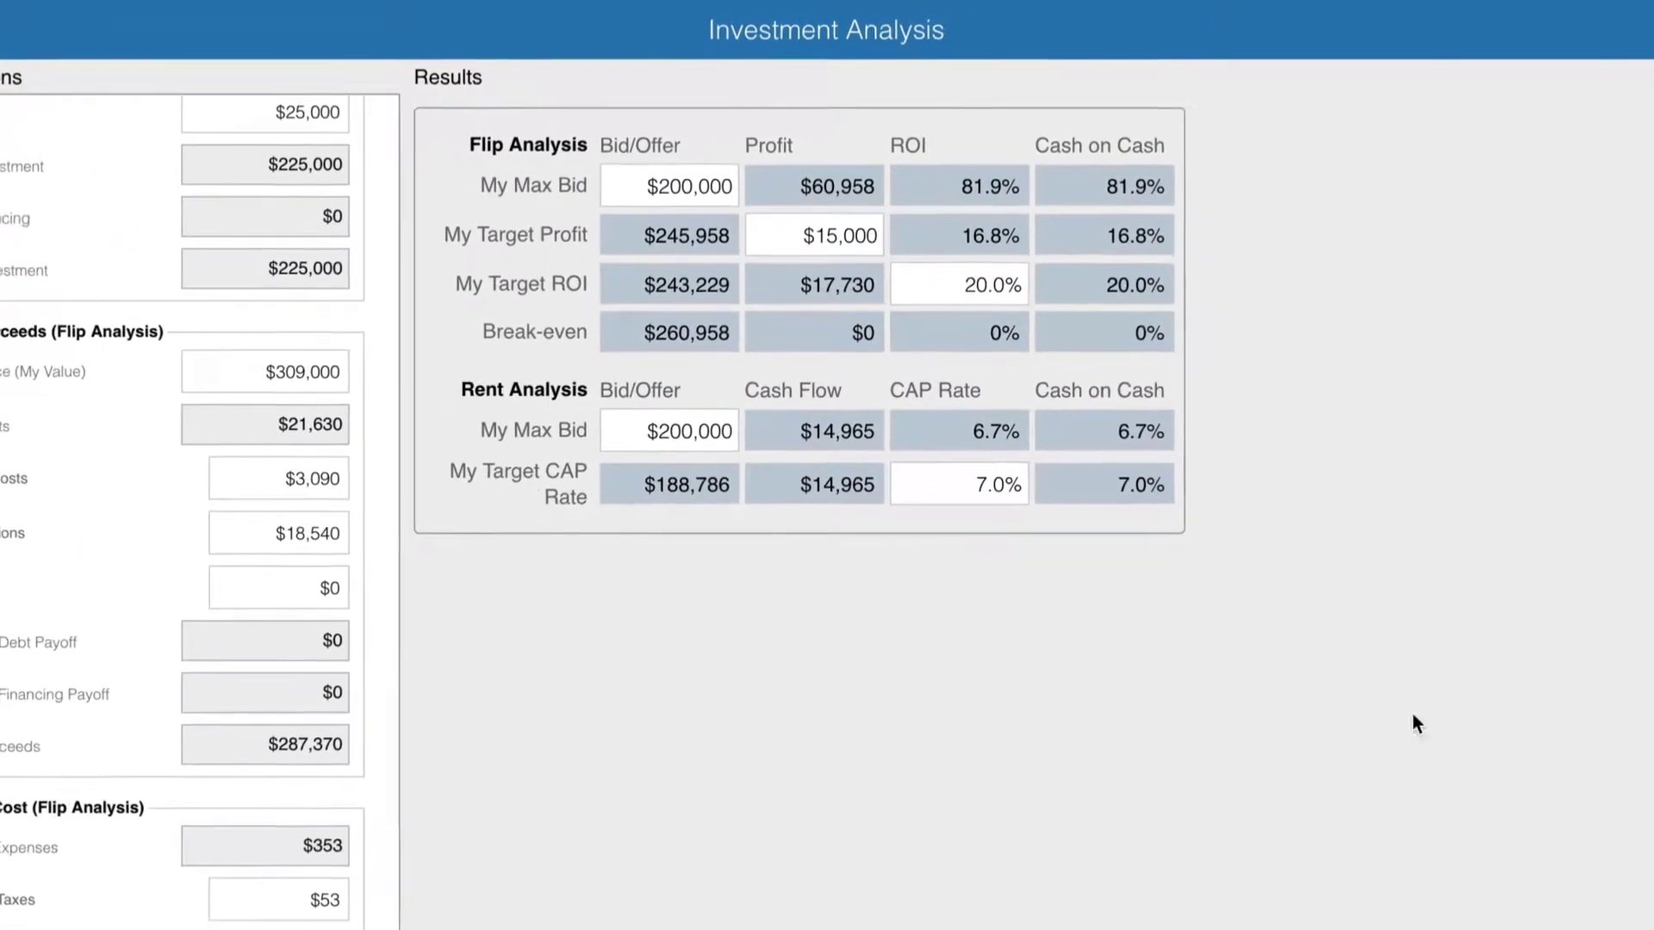
pyautogui.click(5, 30)
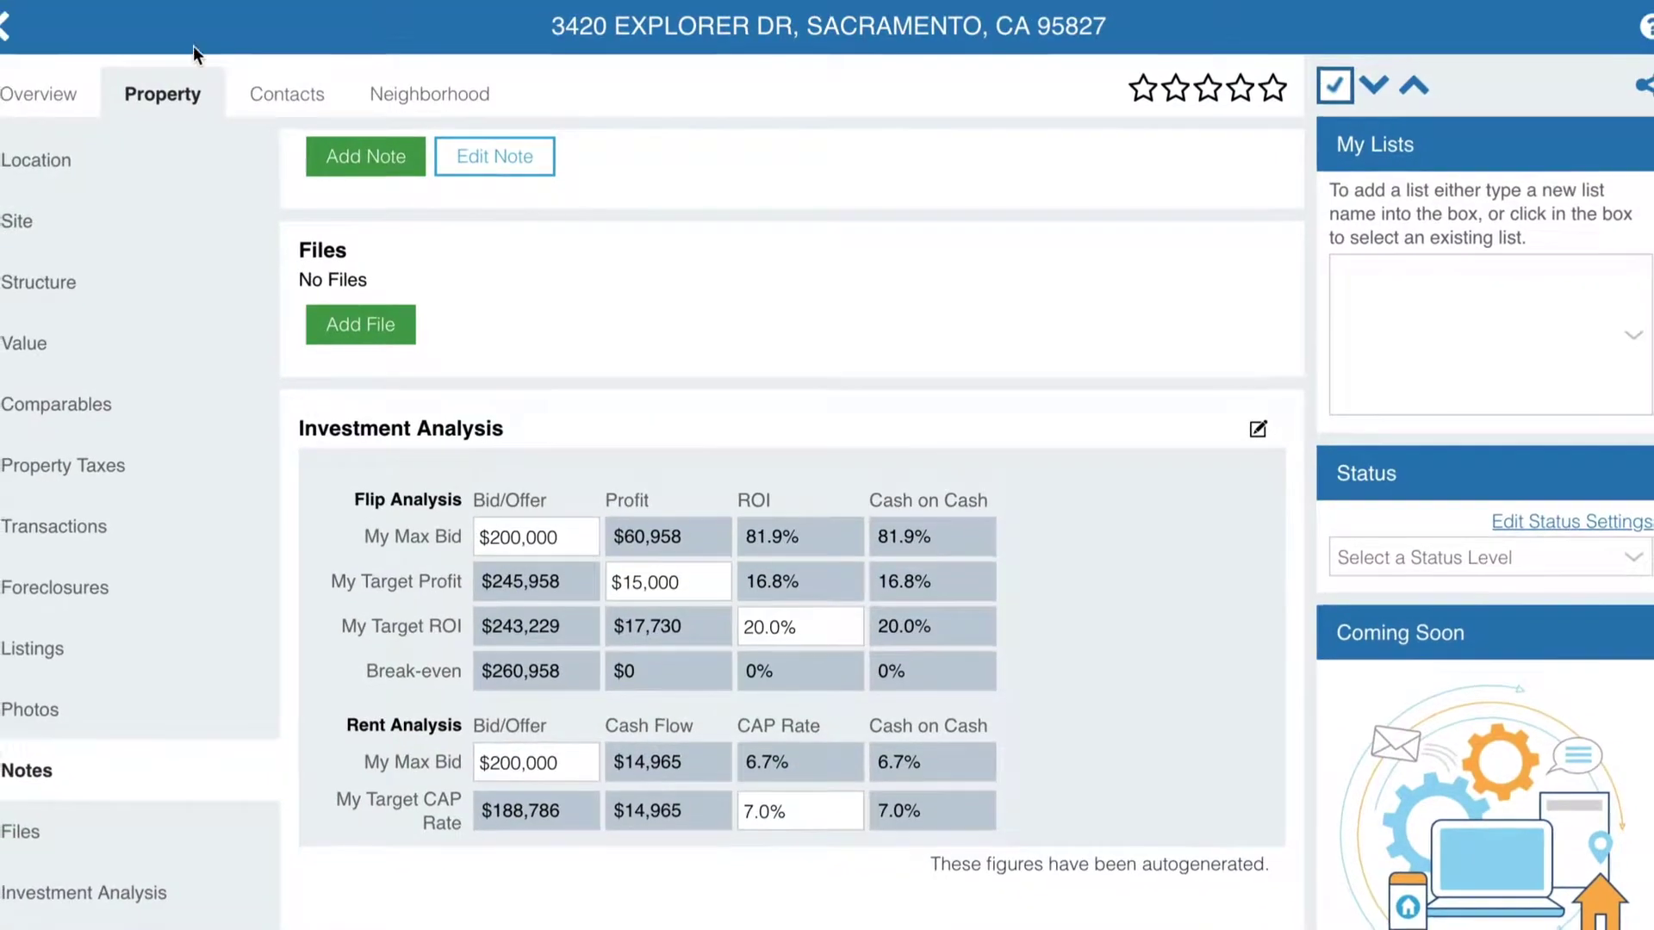
# - Save the 879 results as the list 'Sacramento flips' and view My Lists
pyautogui.click(12, 29)
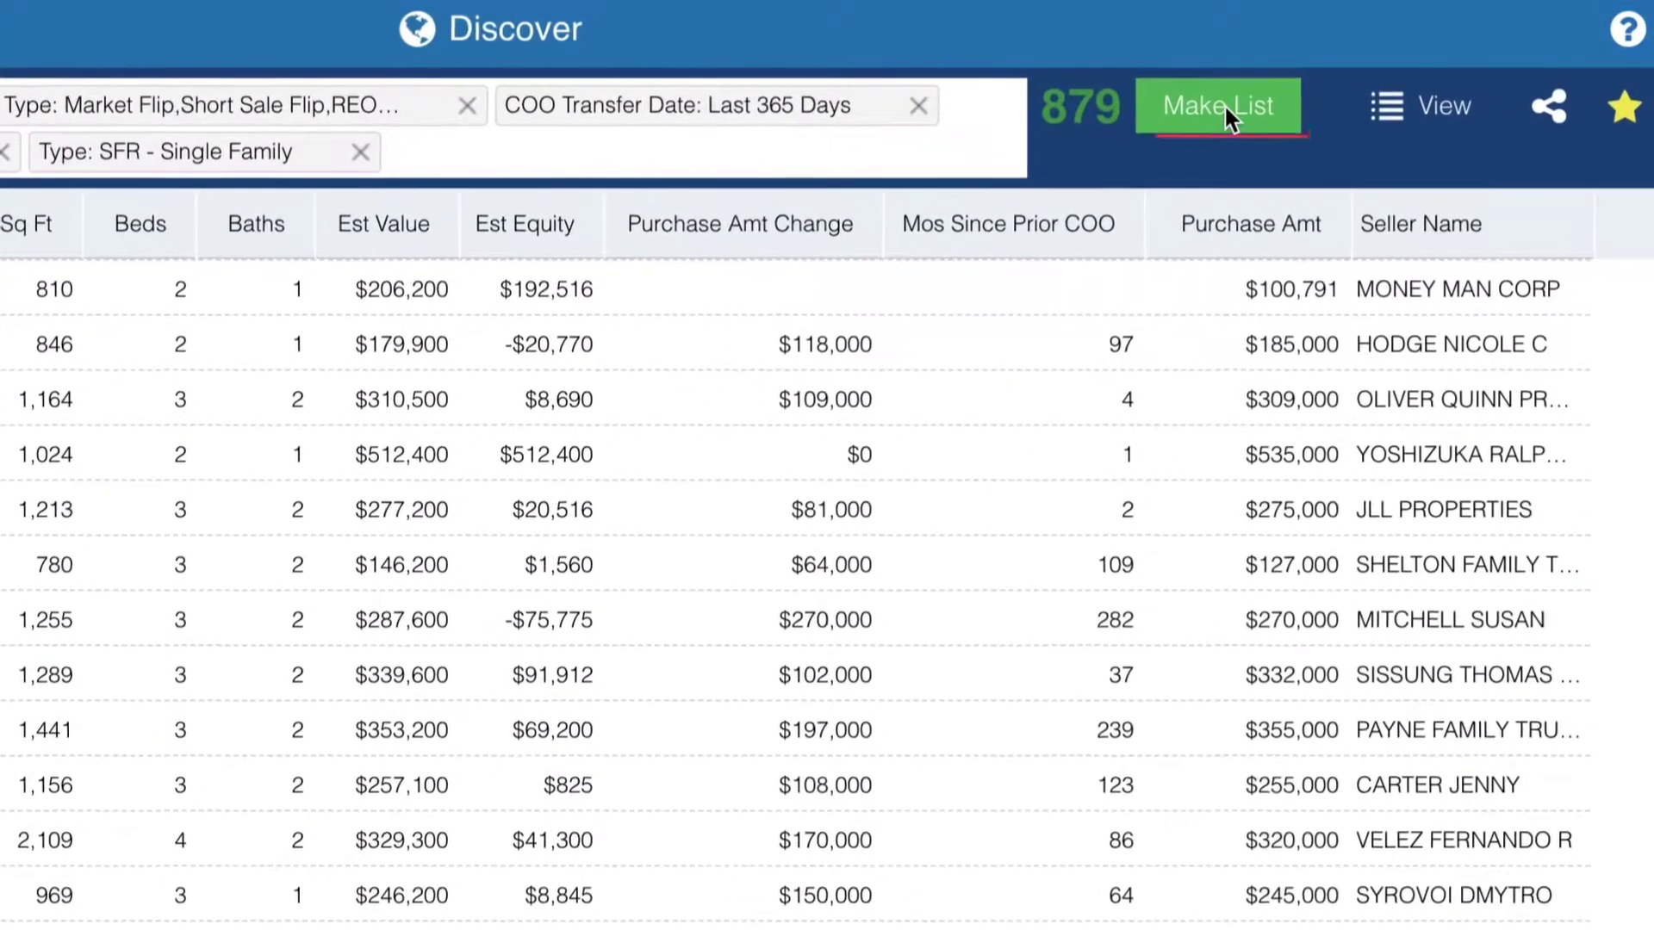
pyautogui.click(1223, 105)
pyautogui.write('Sacramento ')
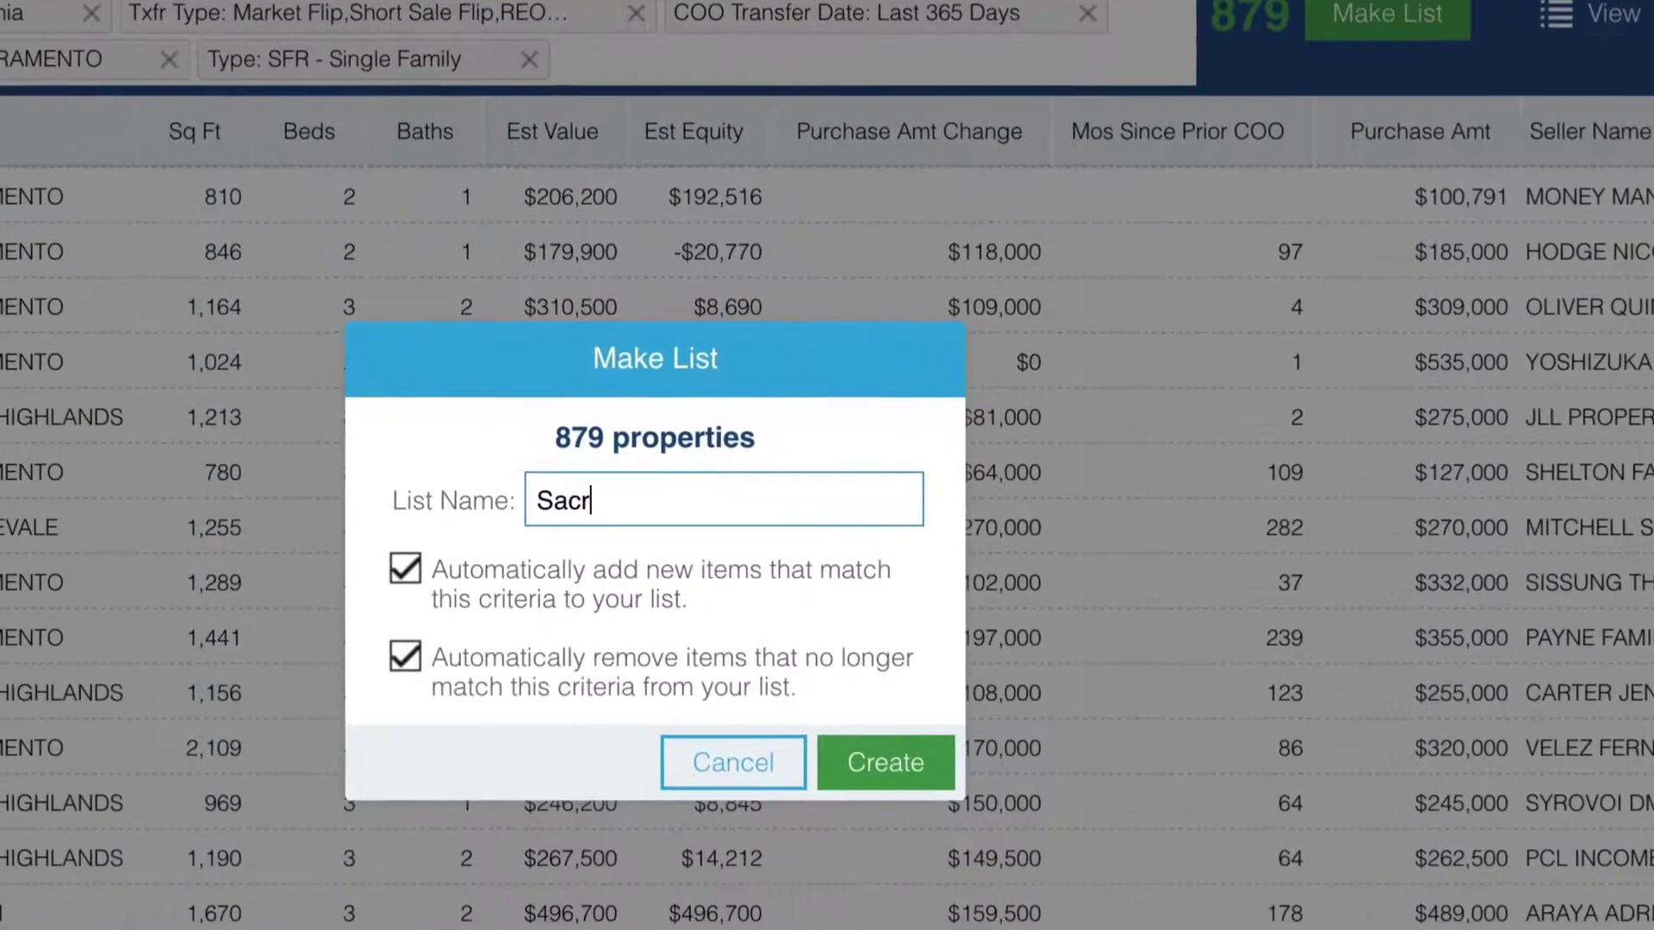
pyautogui.write('flips')
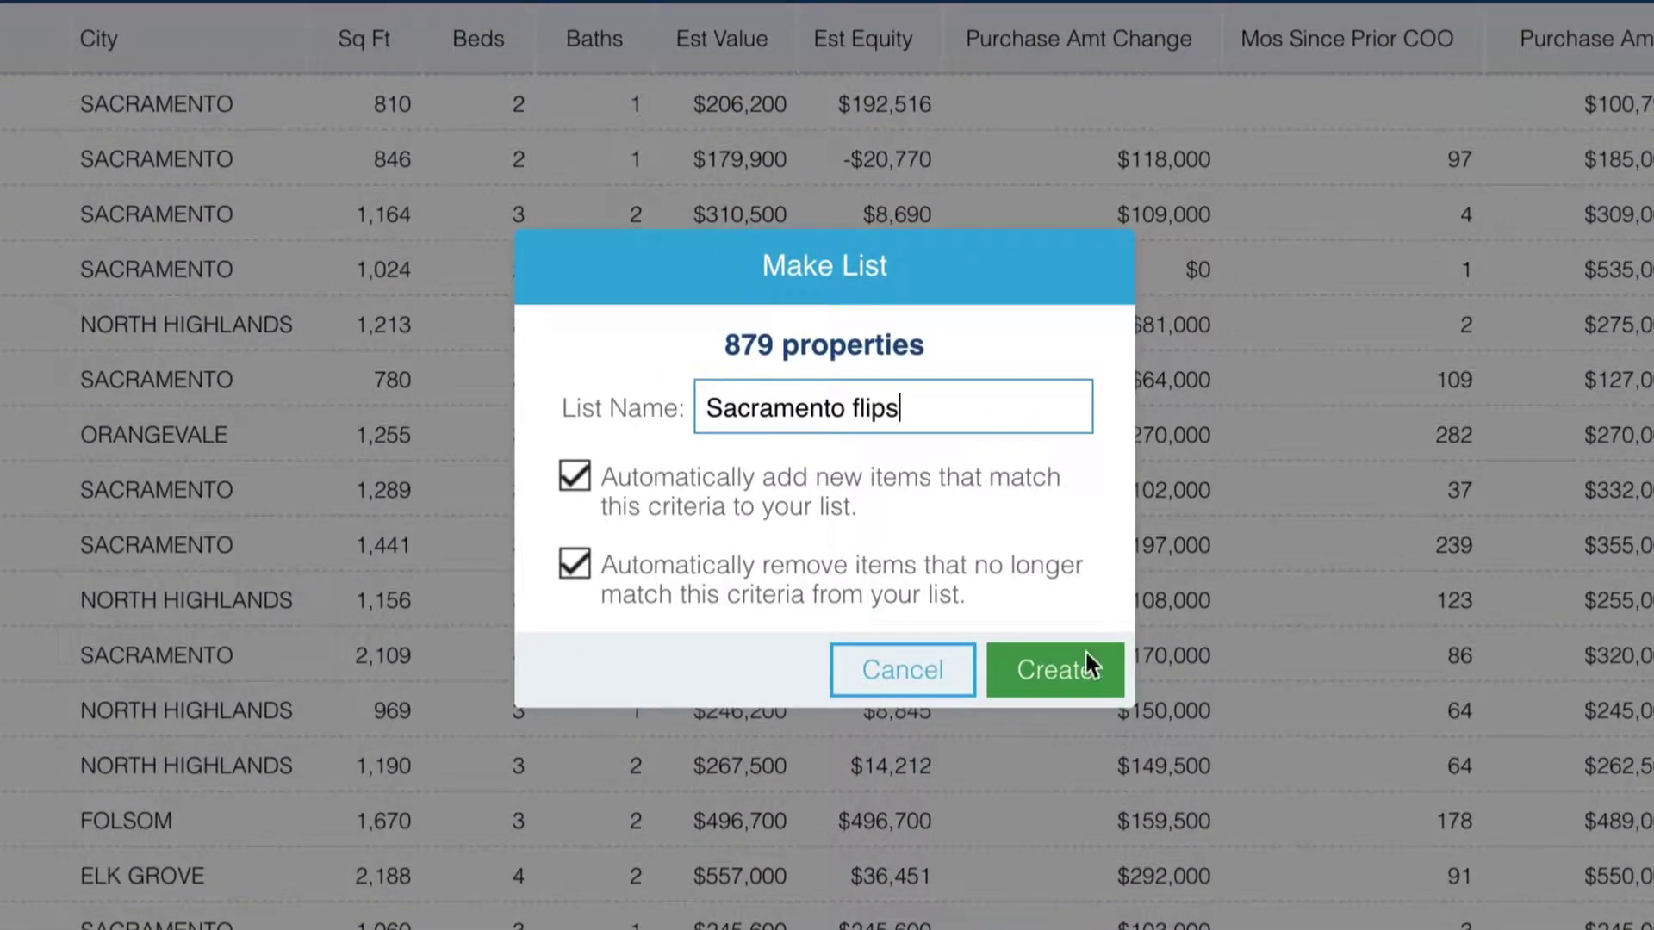
pyautogui.click(1083, 650)
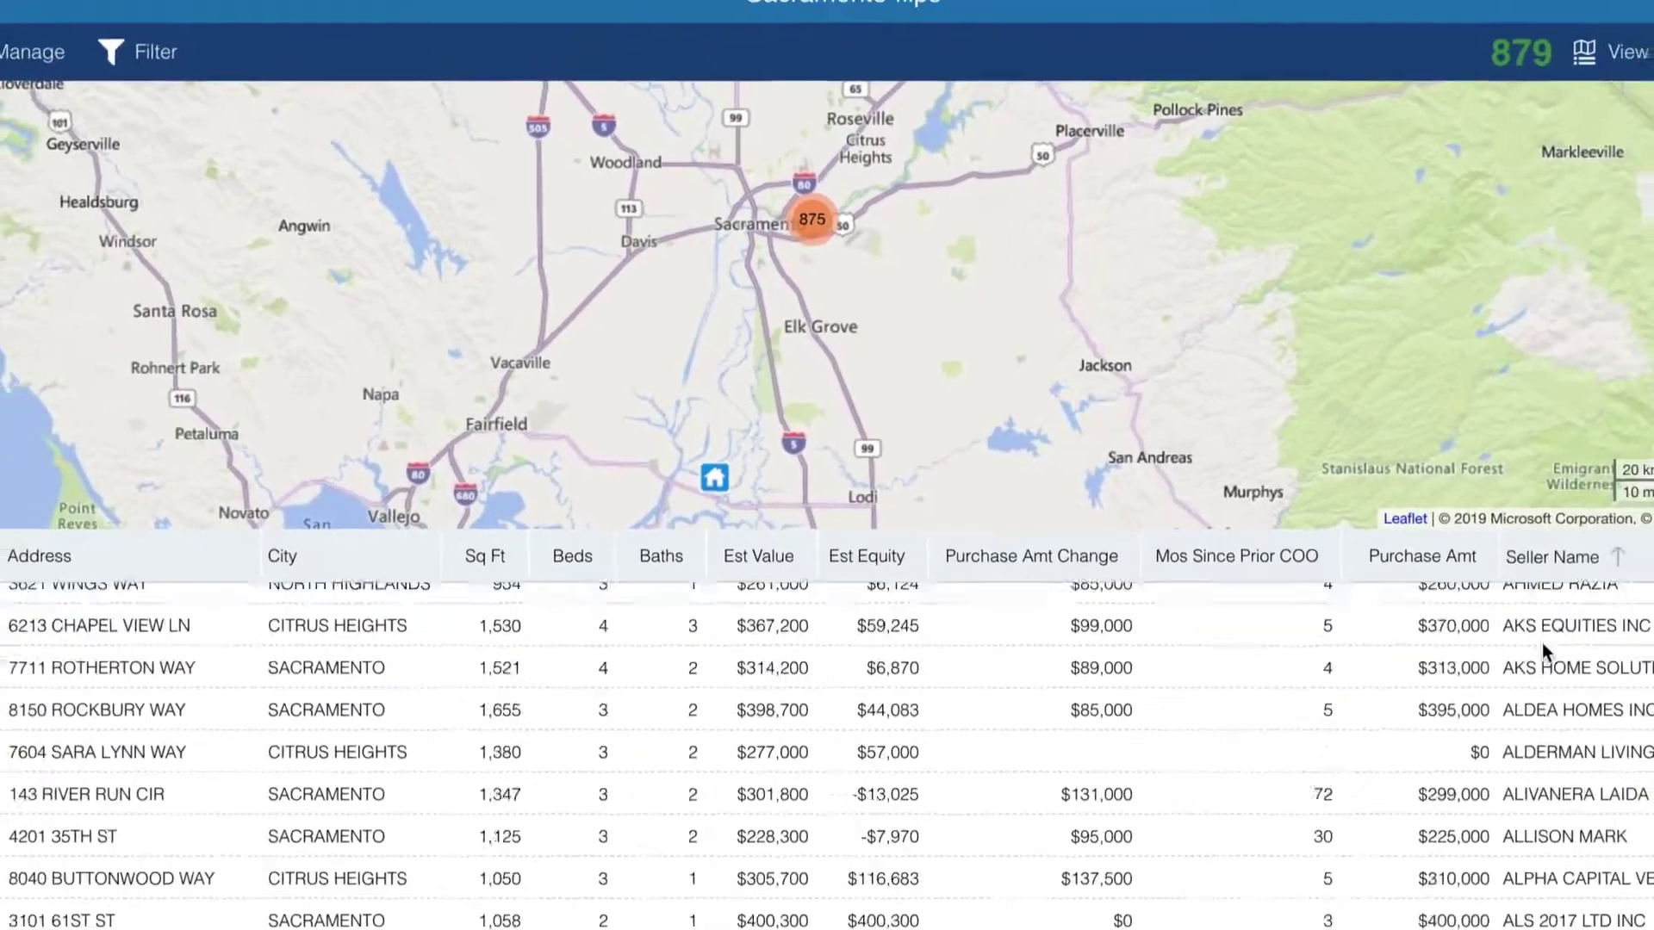
pyautogui.scroll(-10, 1542, 643)
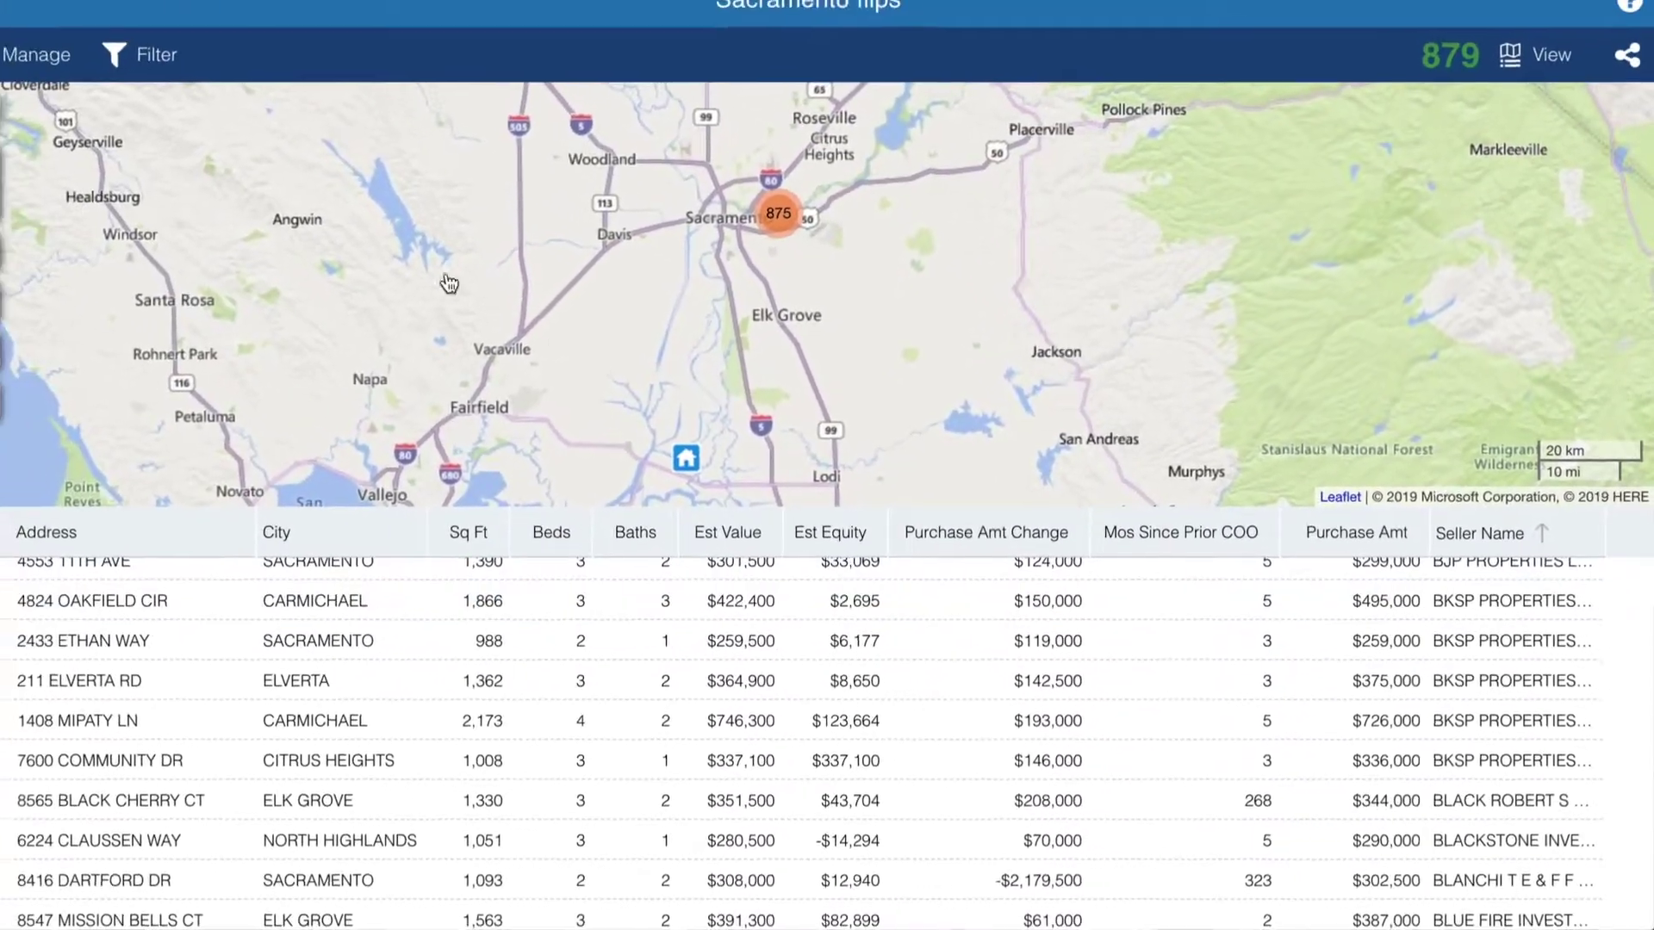
pyautogui.click(24, 31)
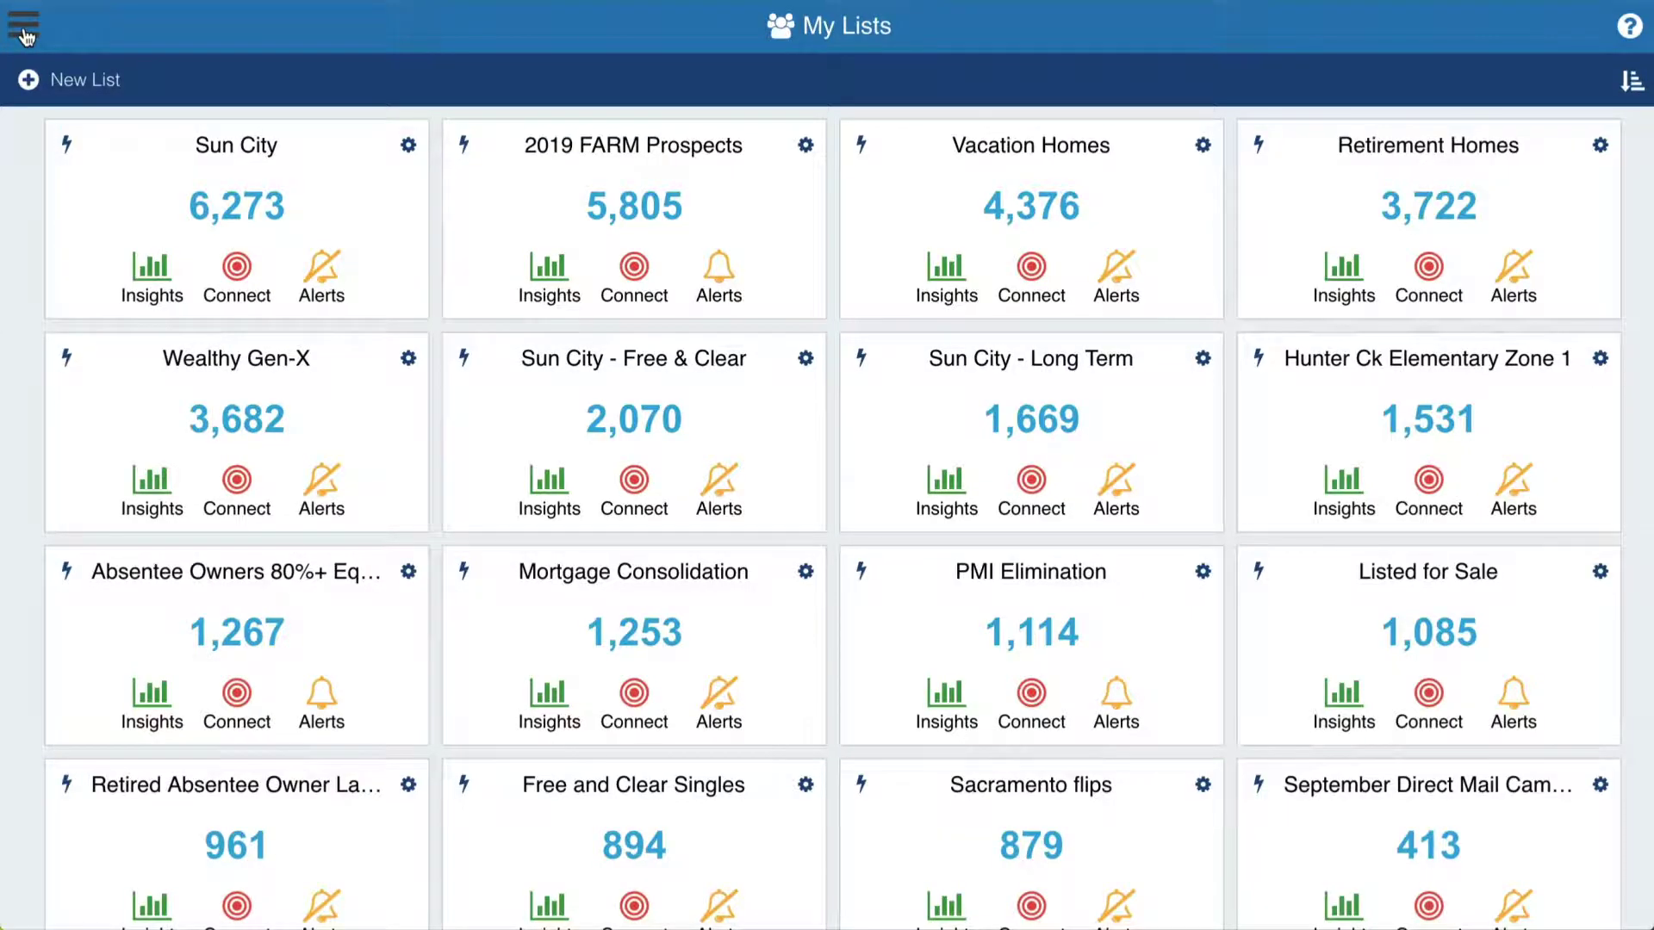
# - Start a new Discover search with seller name BKSP Properties and show the 64 results as a list
pyautogui.click(25, 31)
pyautogui.click(126, 147)
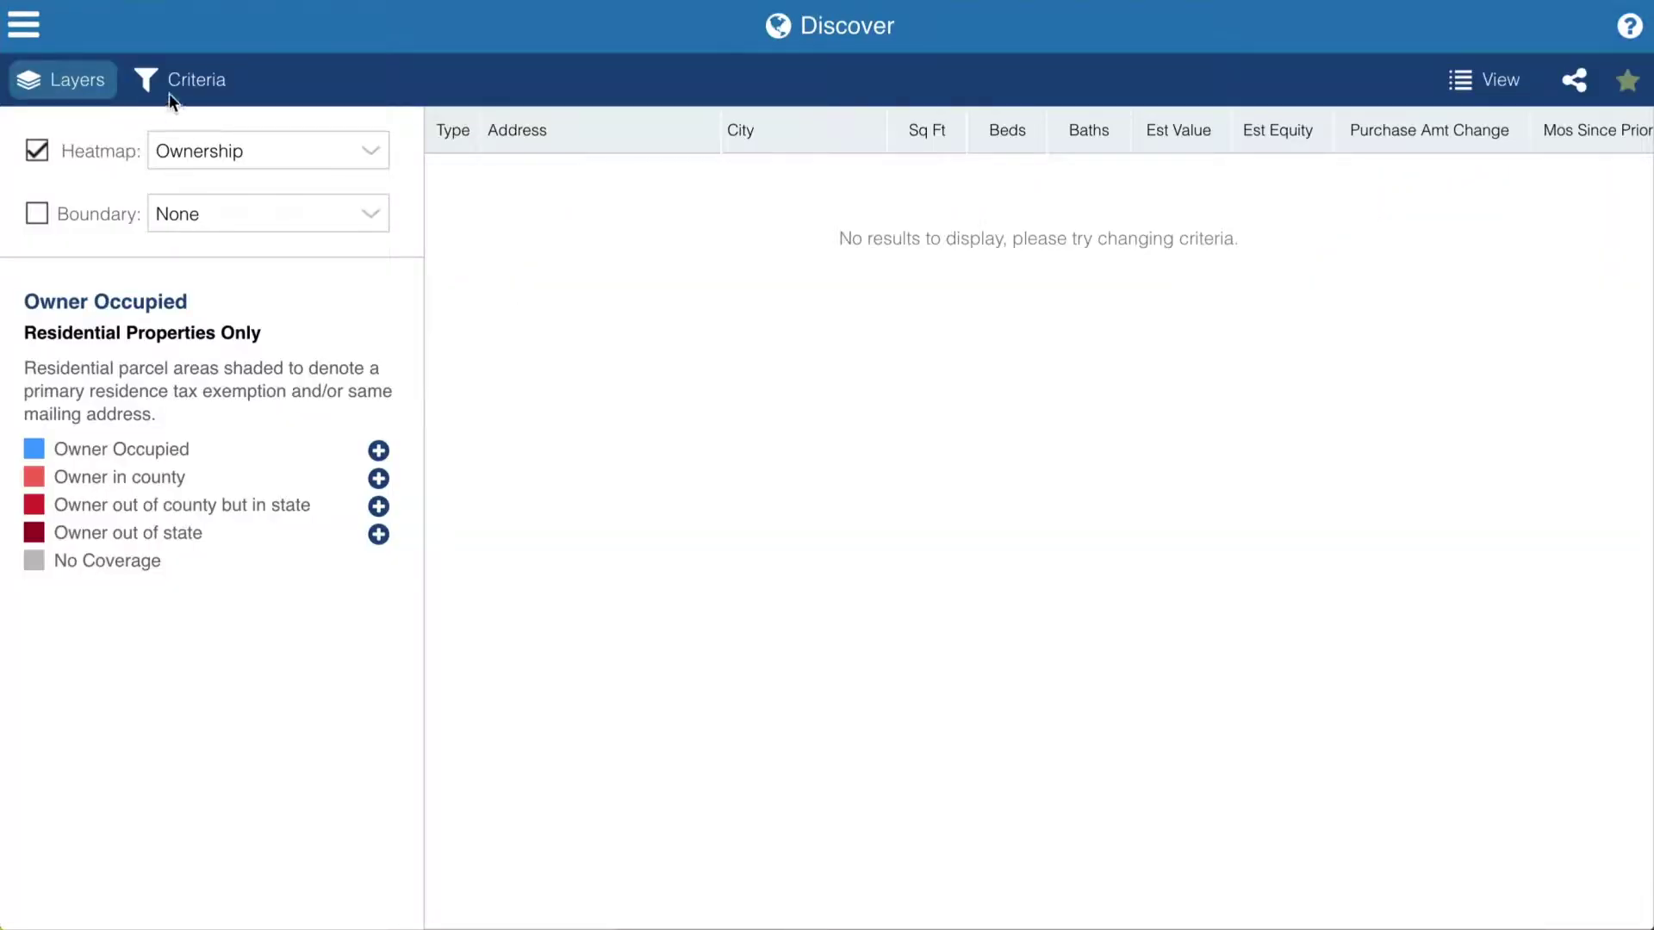
pyautogui.click(193, 83)
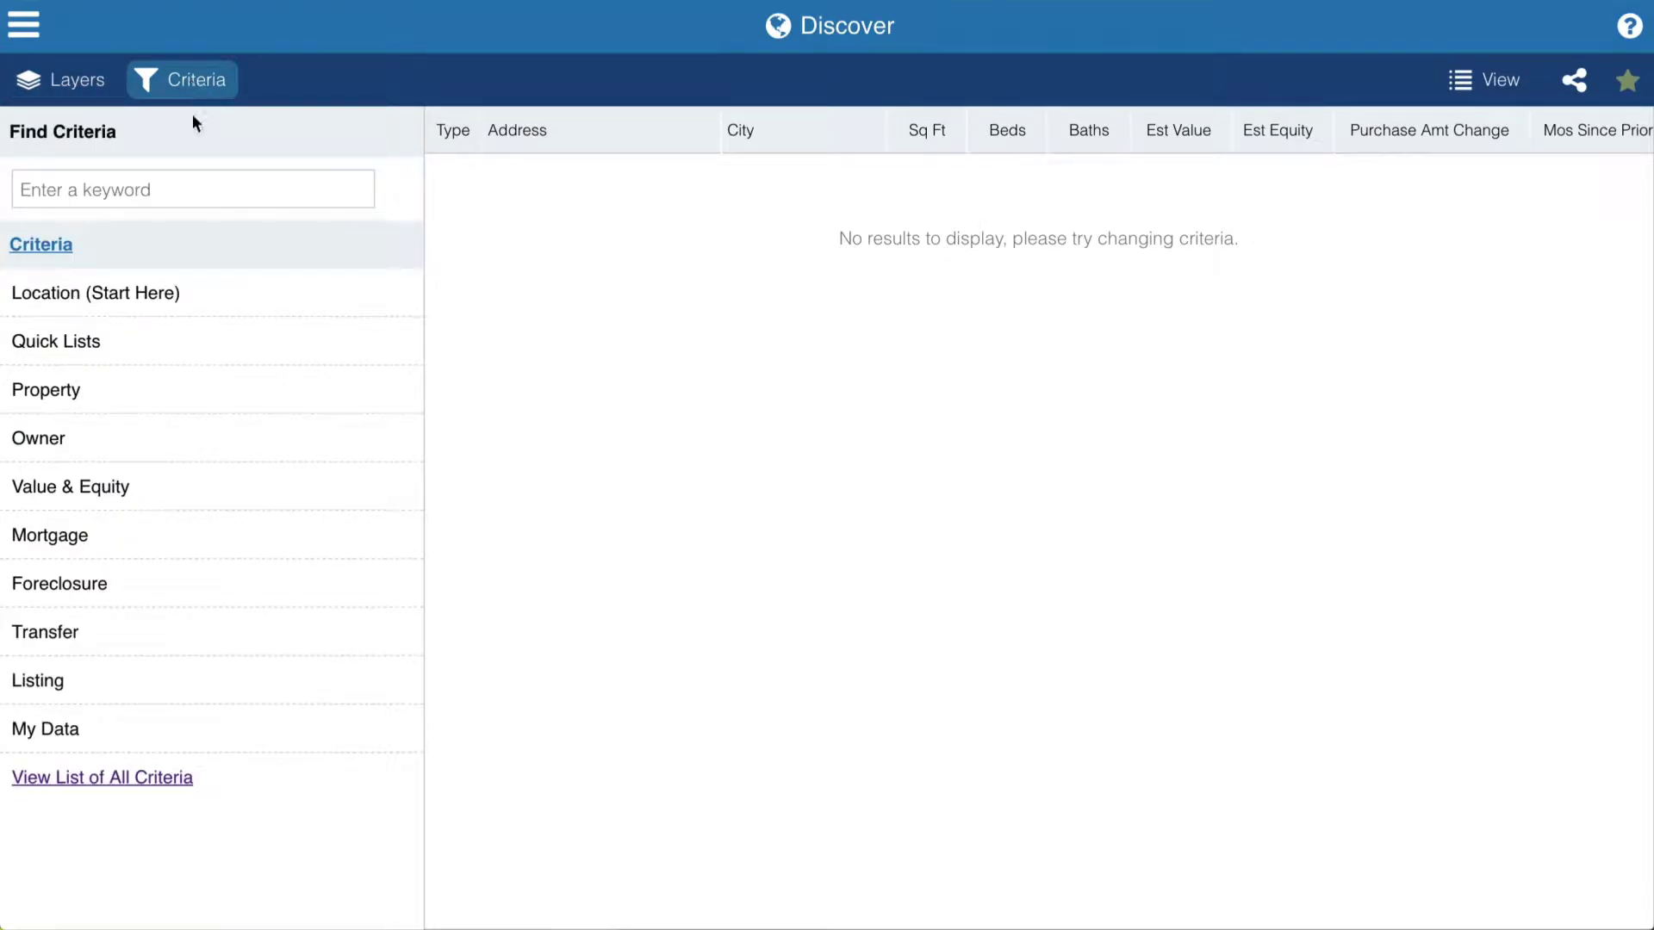
pyautogui.click(253, 627)
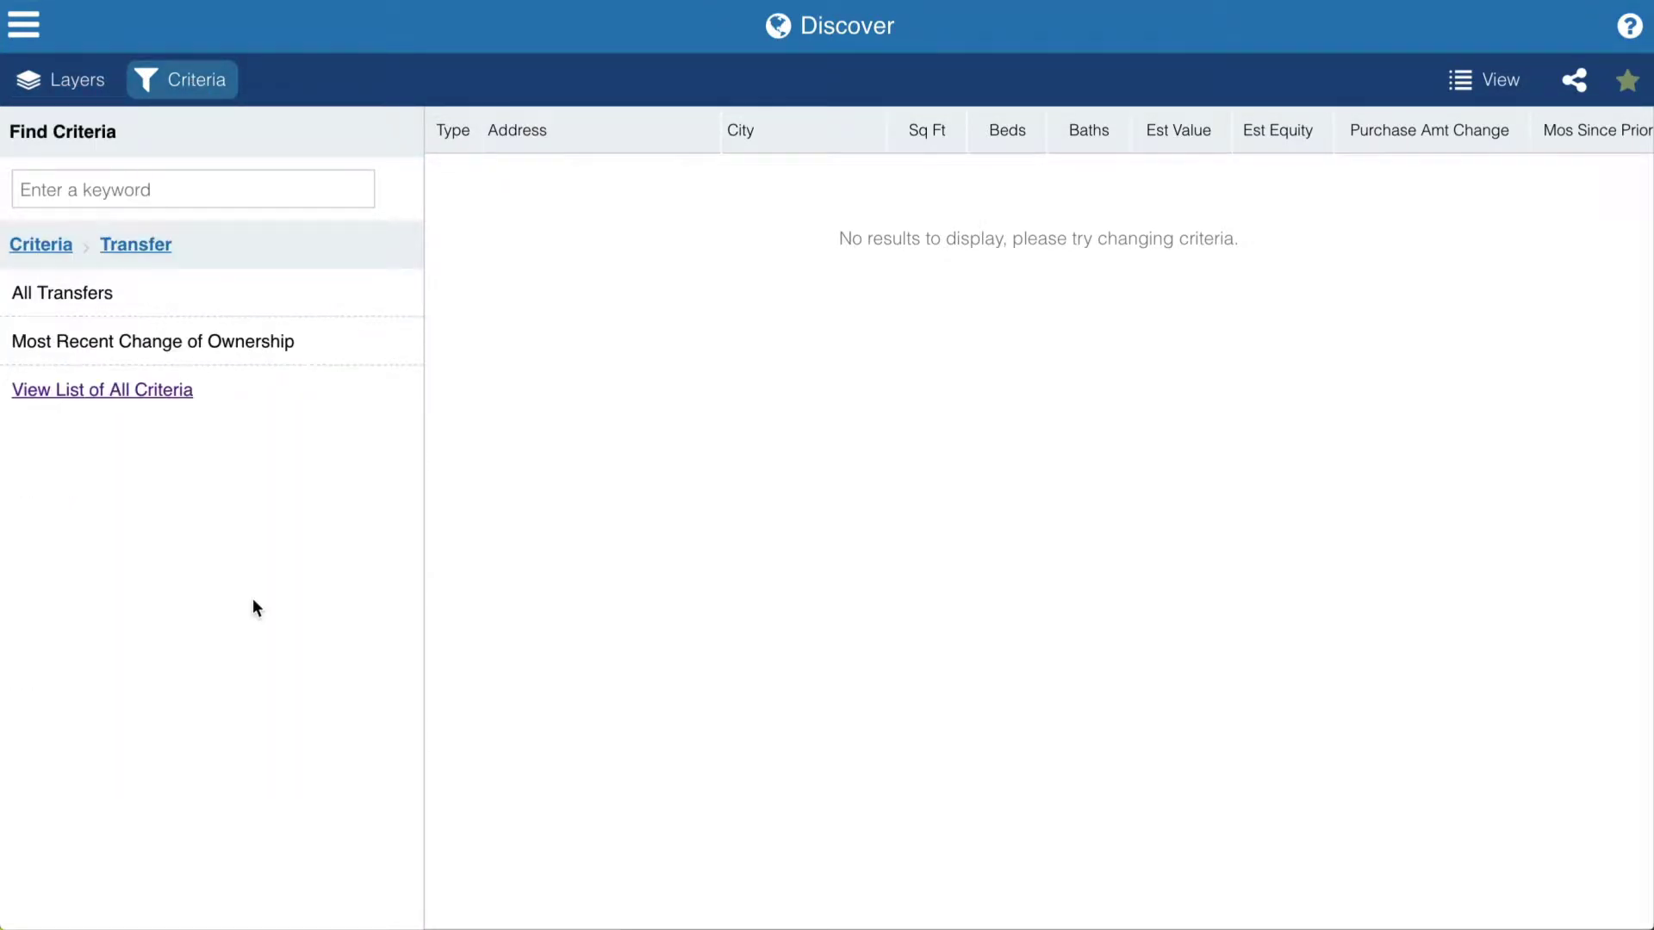
pyautogui.click(229, 303)
pyautogui.scroll(-3, 229, 307)
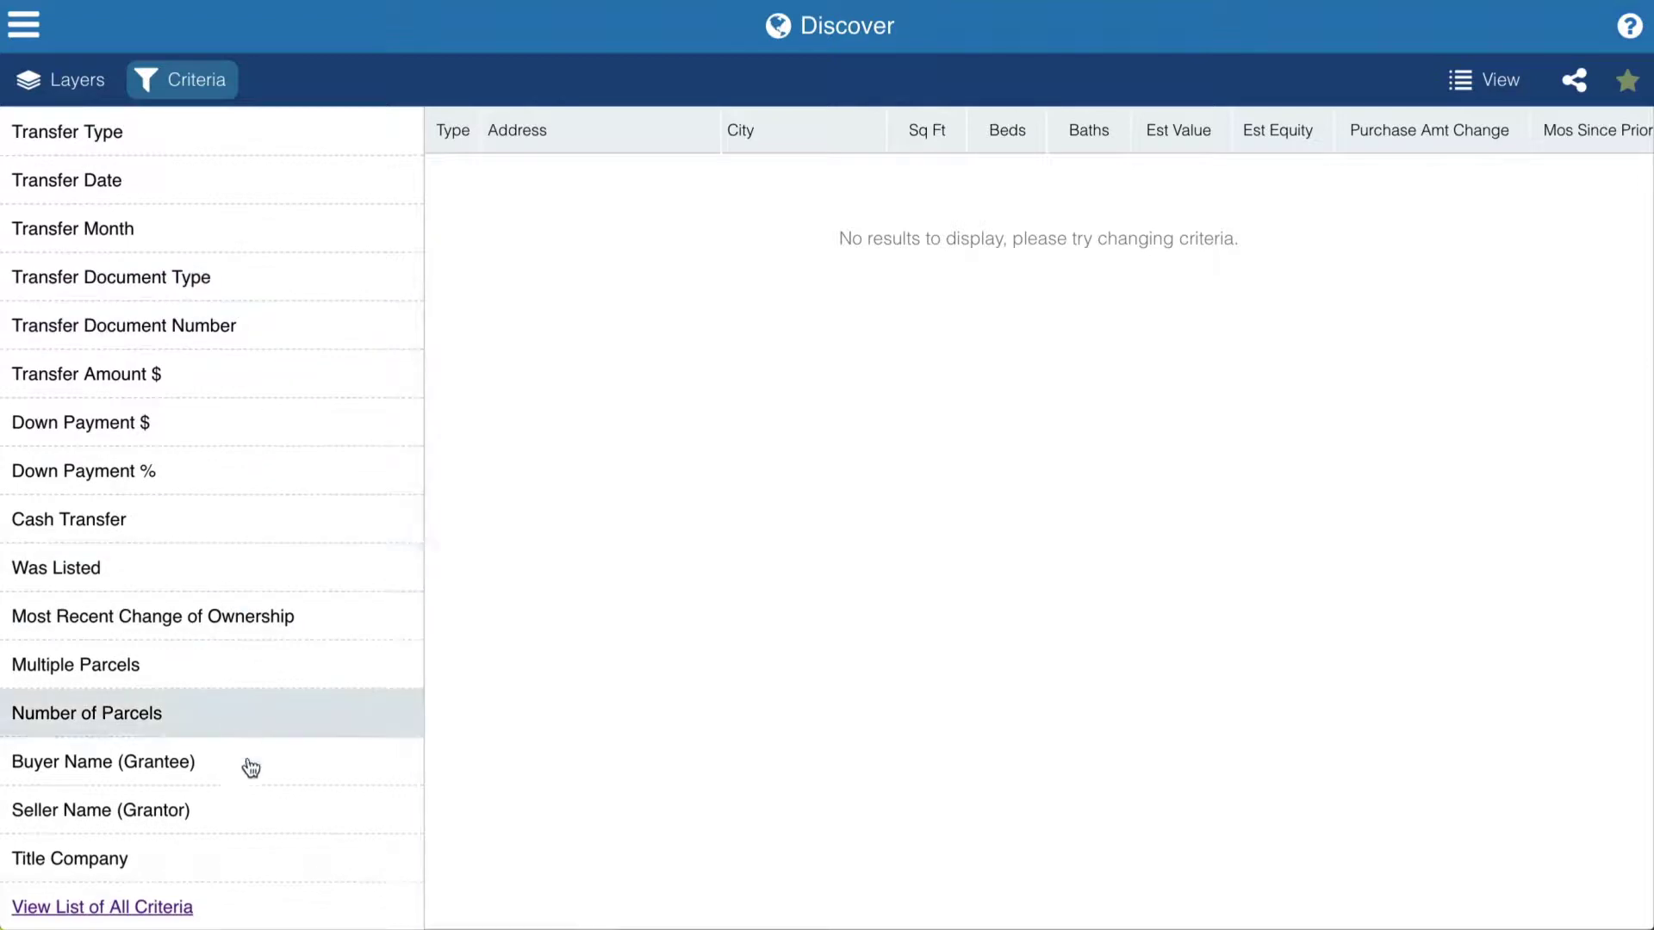
pyautogui.click(247, 805)
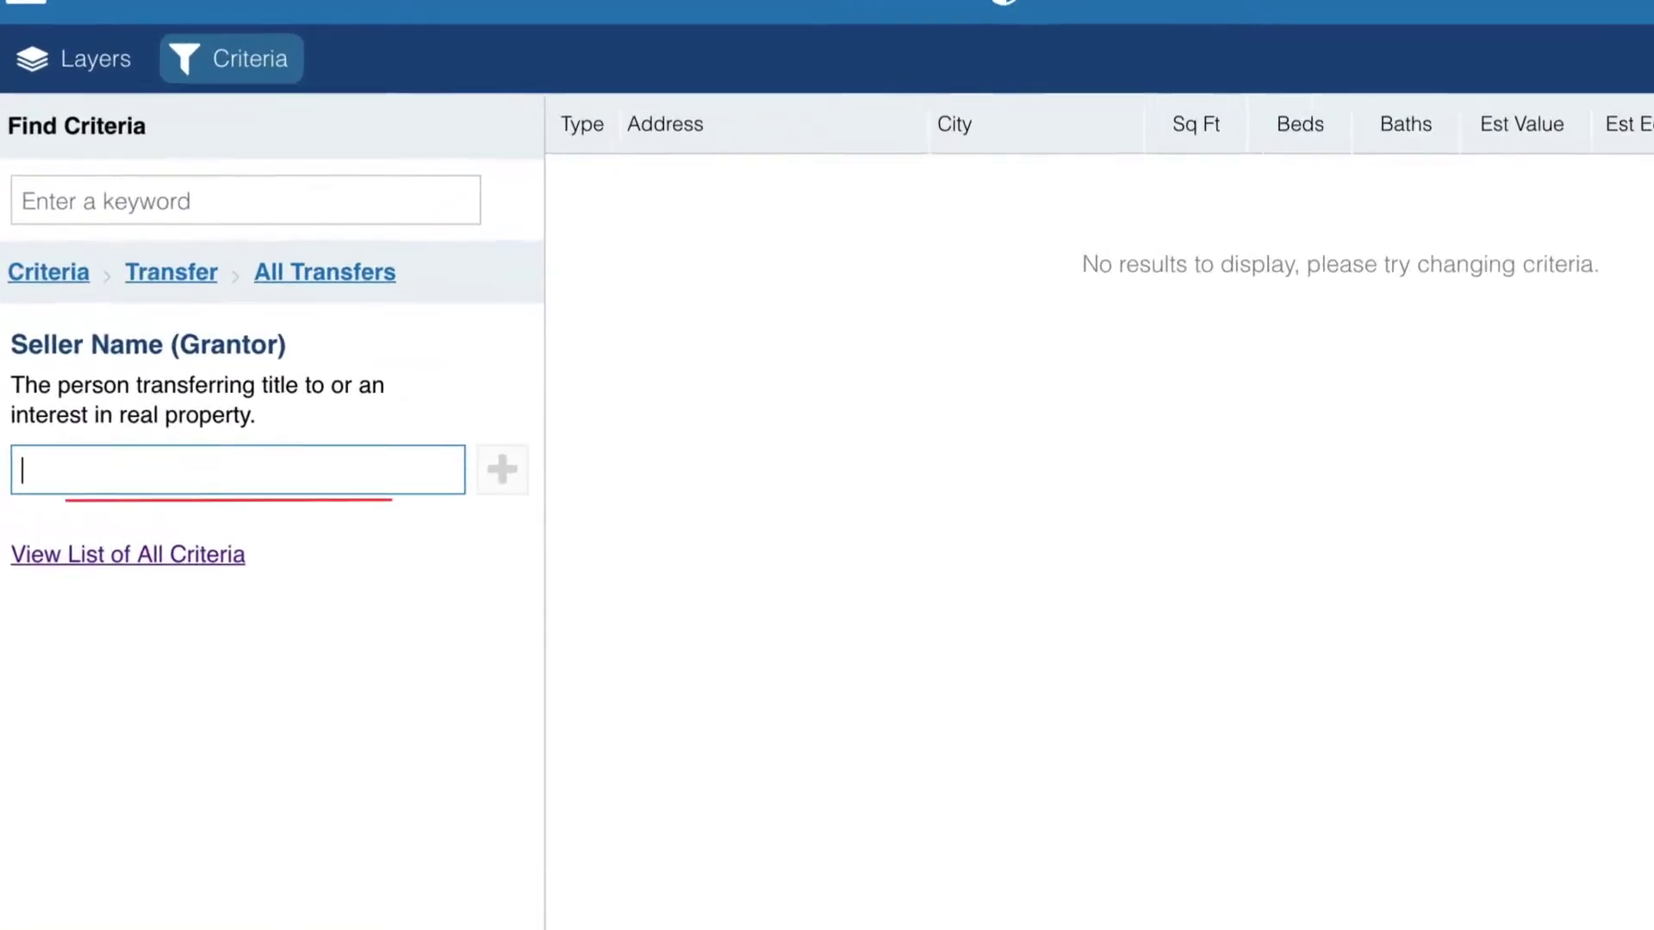
pyautogui.write('BKSP properties')
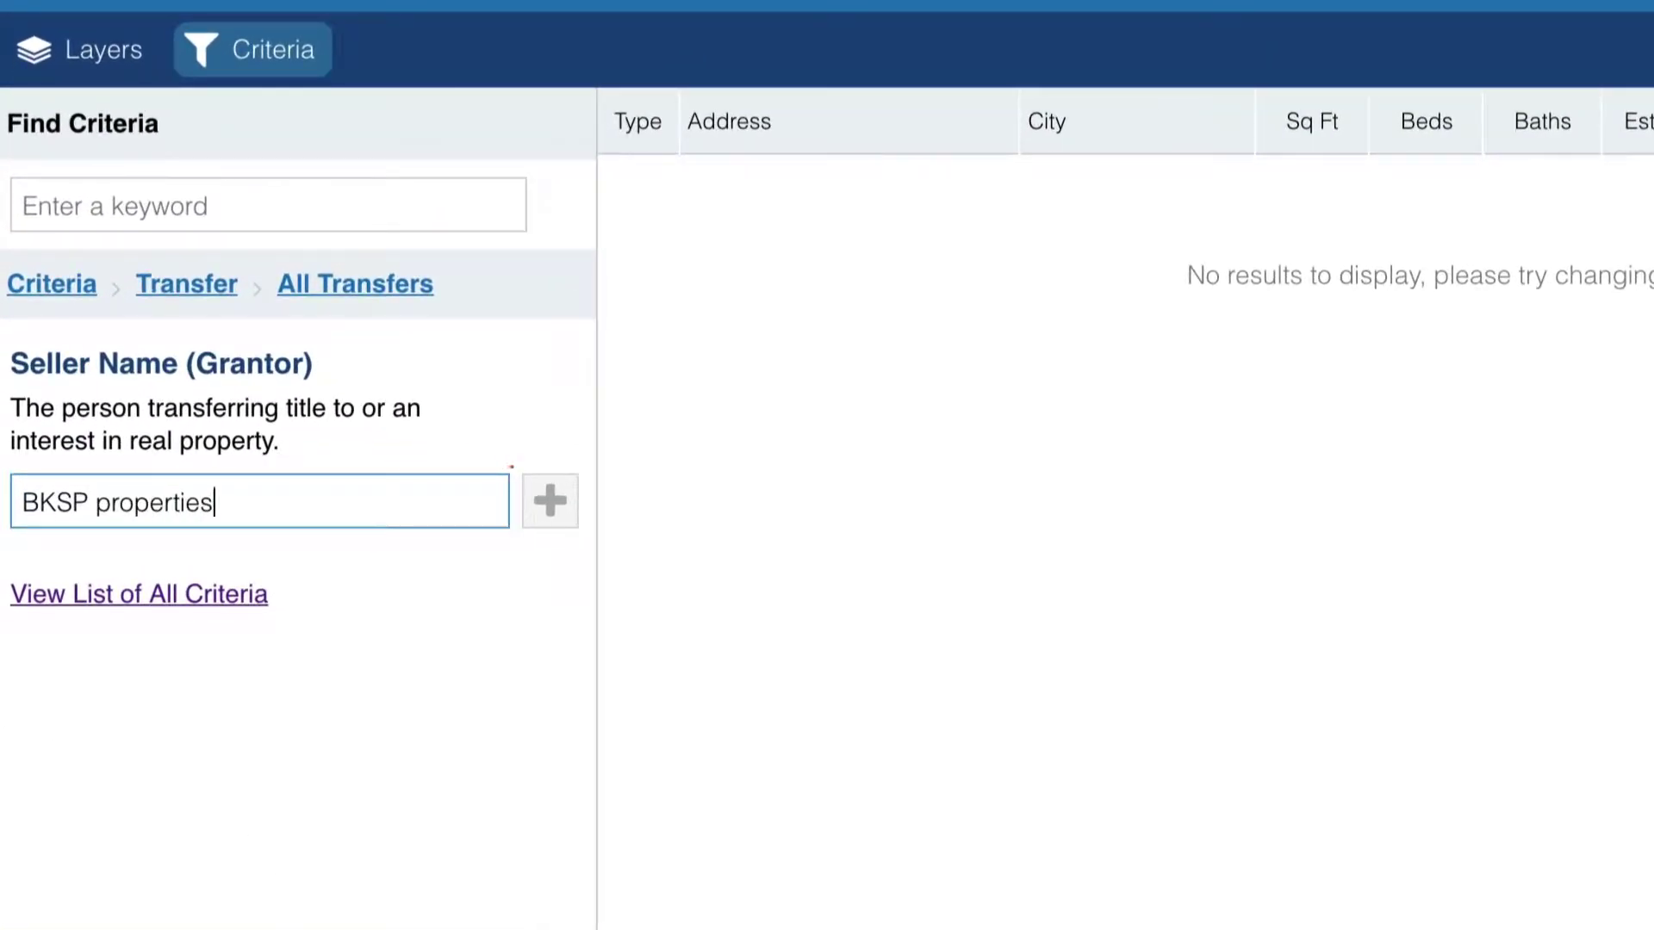
pyautogui.click(546, 502)
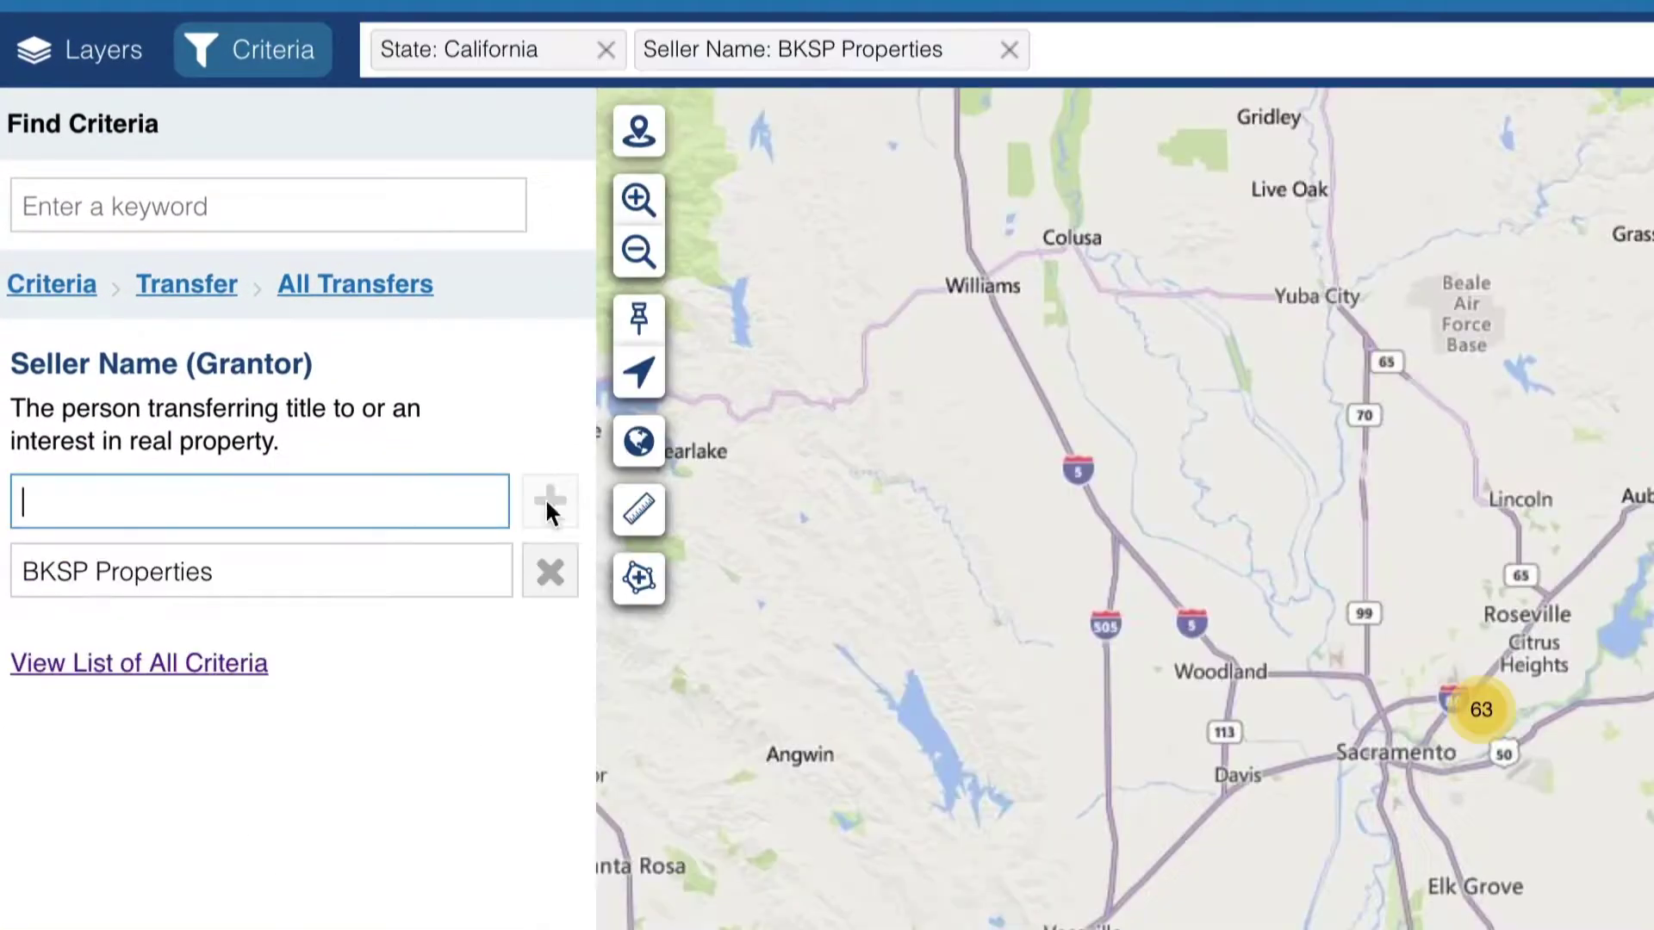
pyautogui.click(1628, 157)
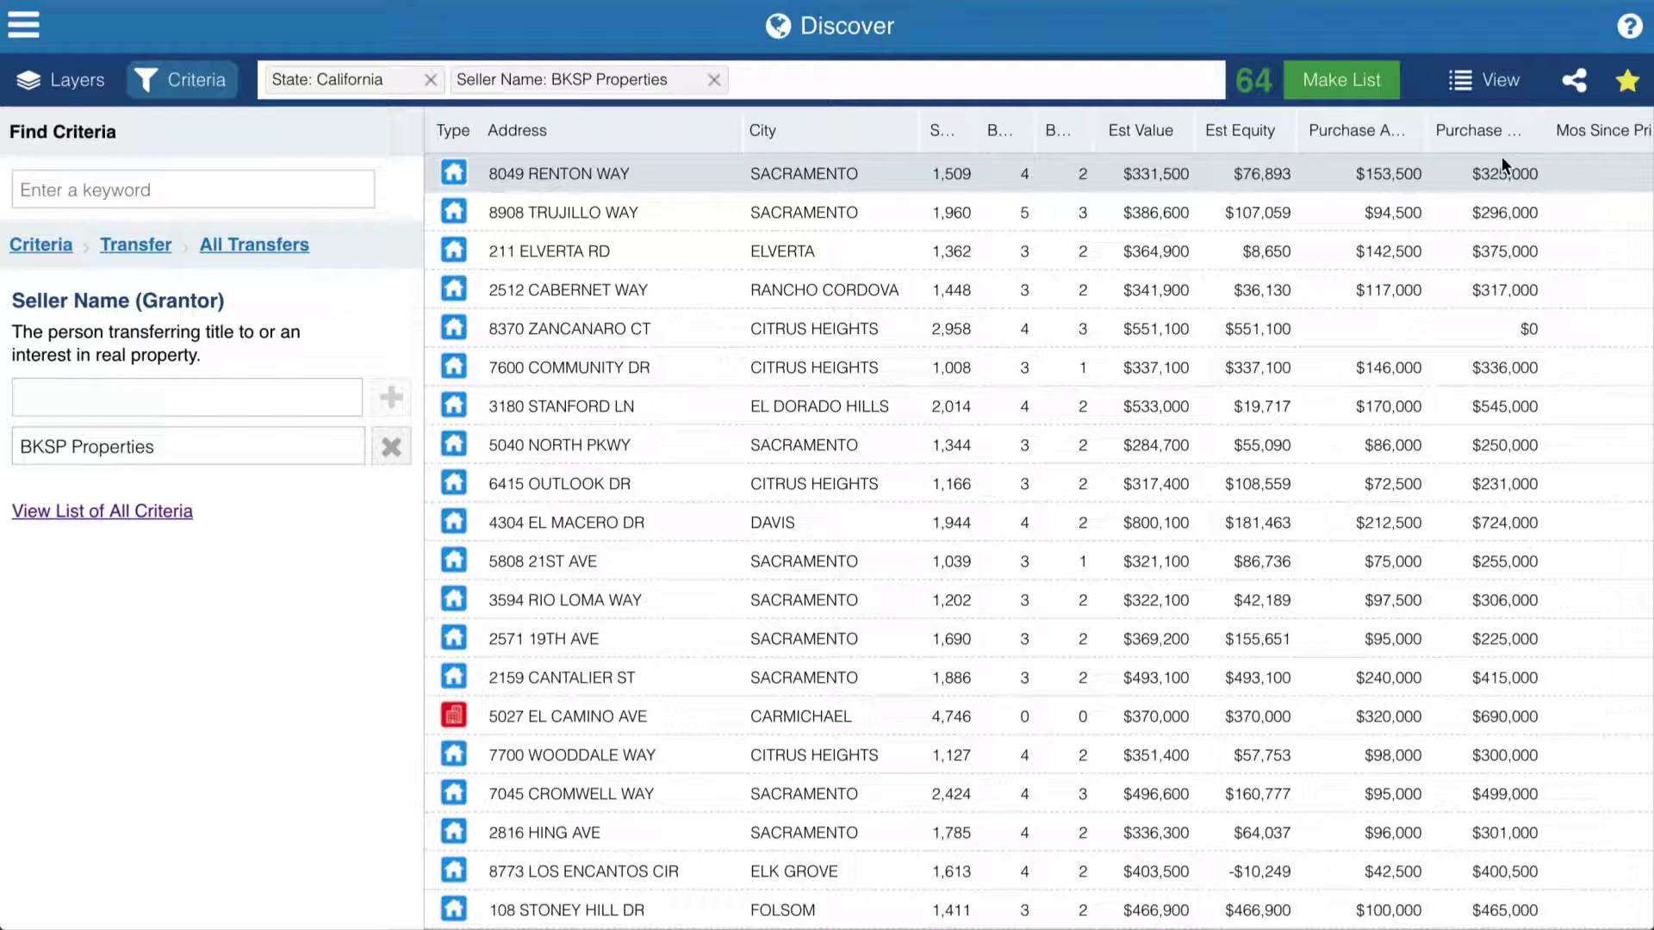
pyautogui.scroll(-4, 1032, 615)
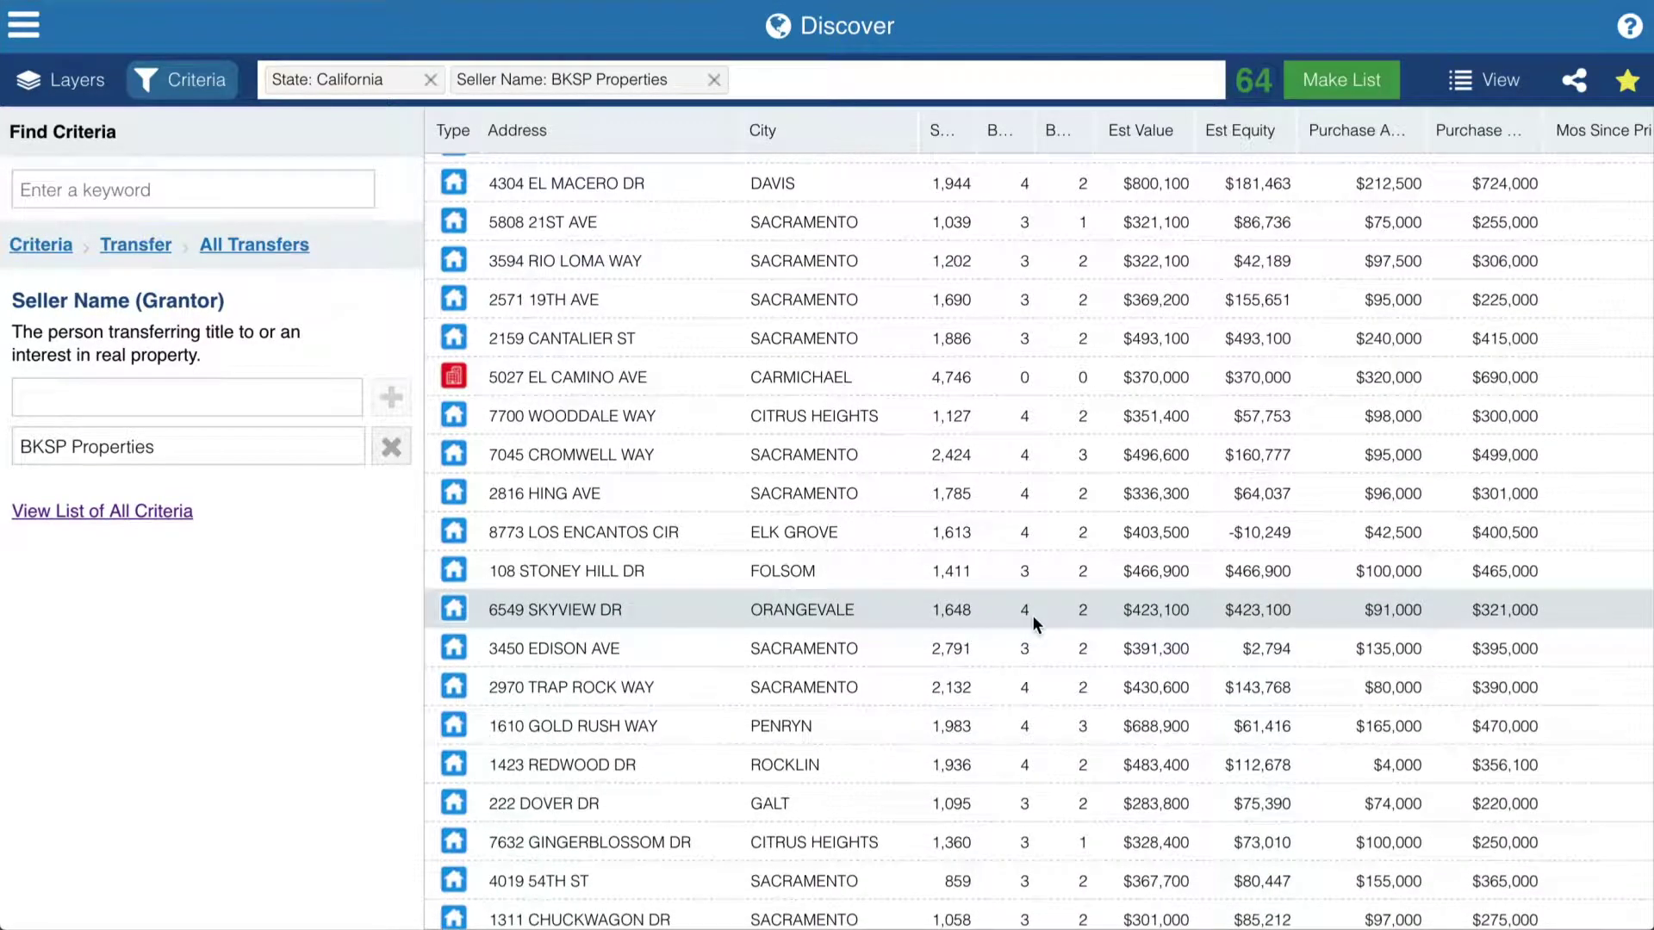
pyautogui.scroll(-4, 1032, 615)
pyautogui.scroll(-4, 1032, 615)
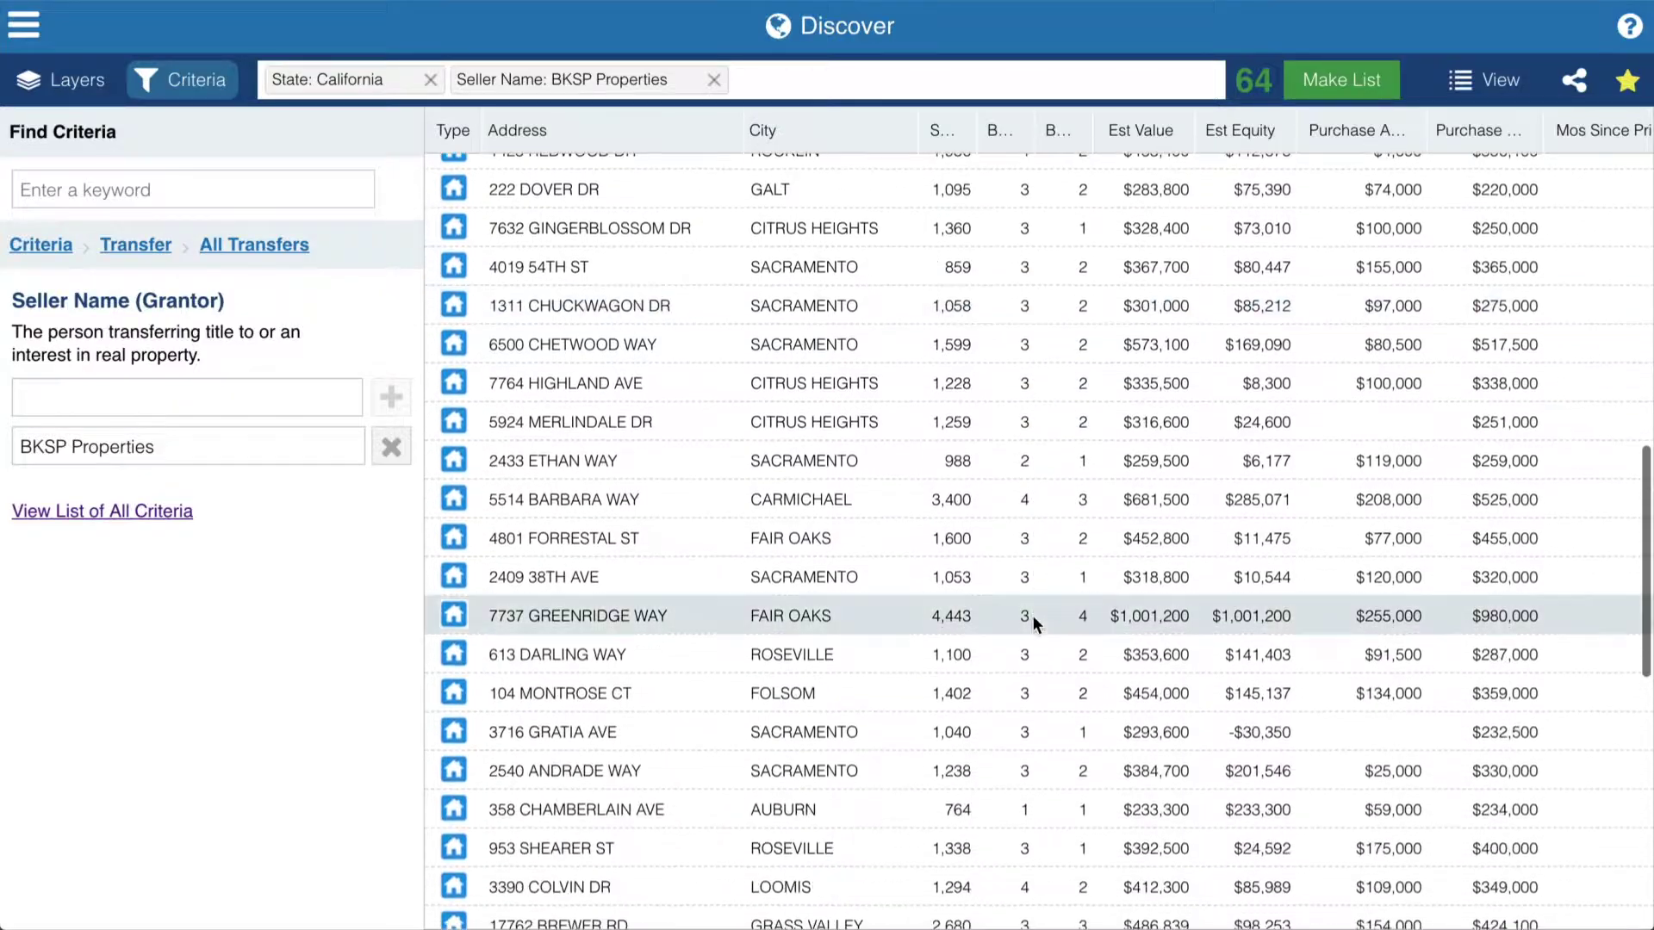
pyautogui.click(763, 538)
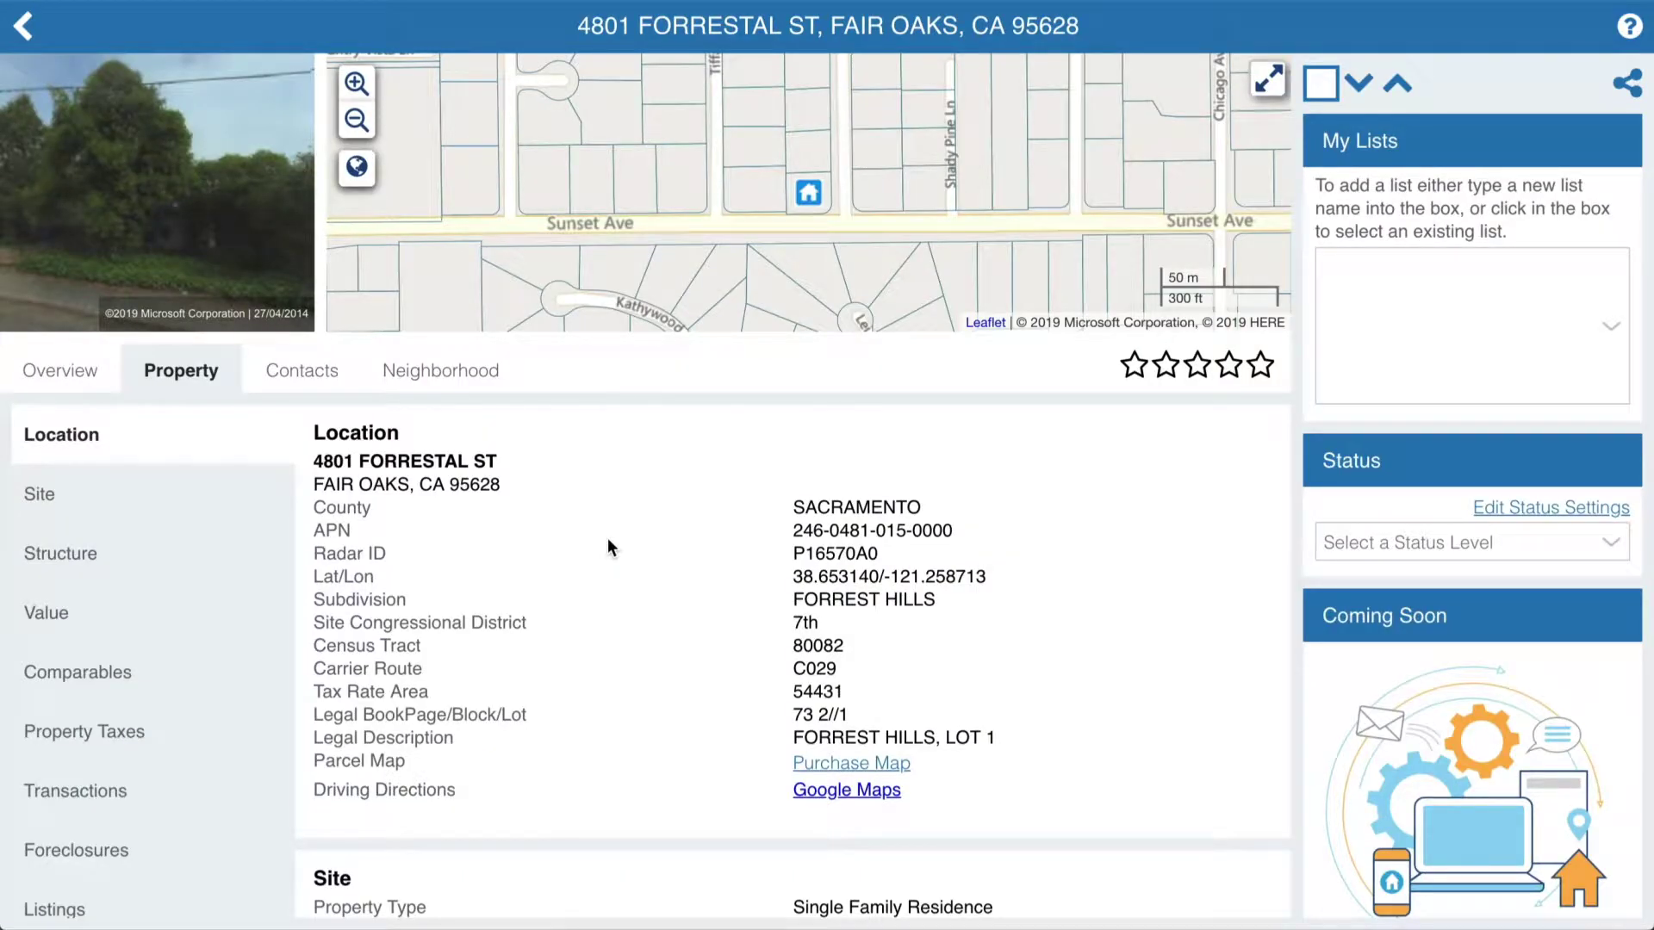
pyautogui.click(79, 791)
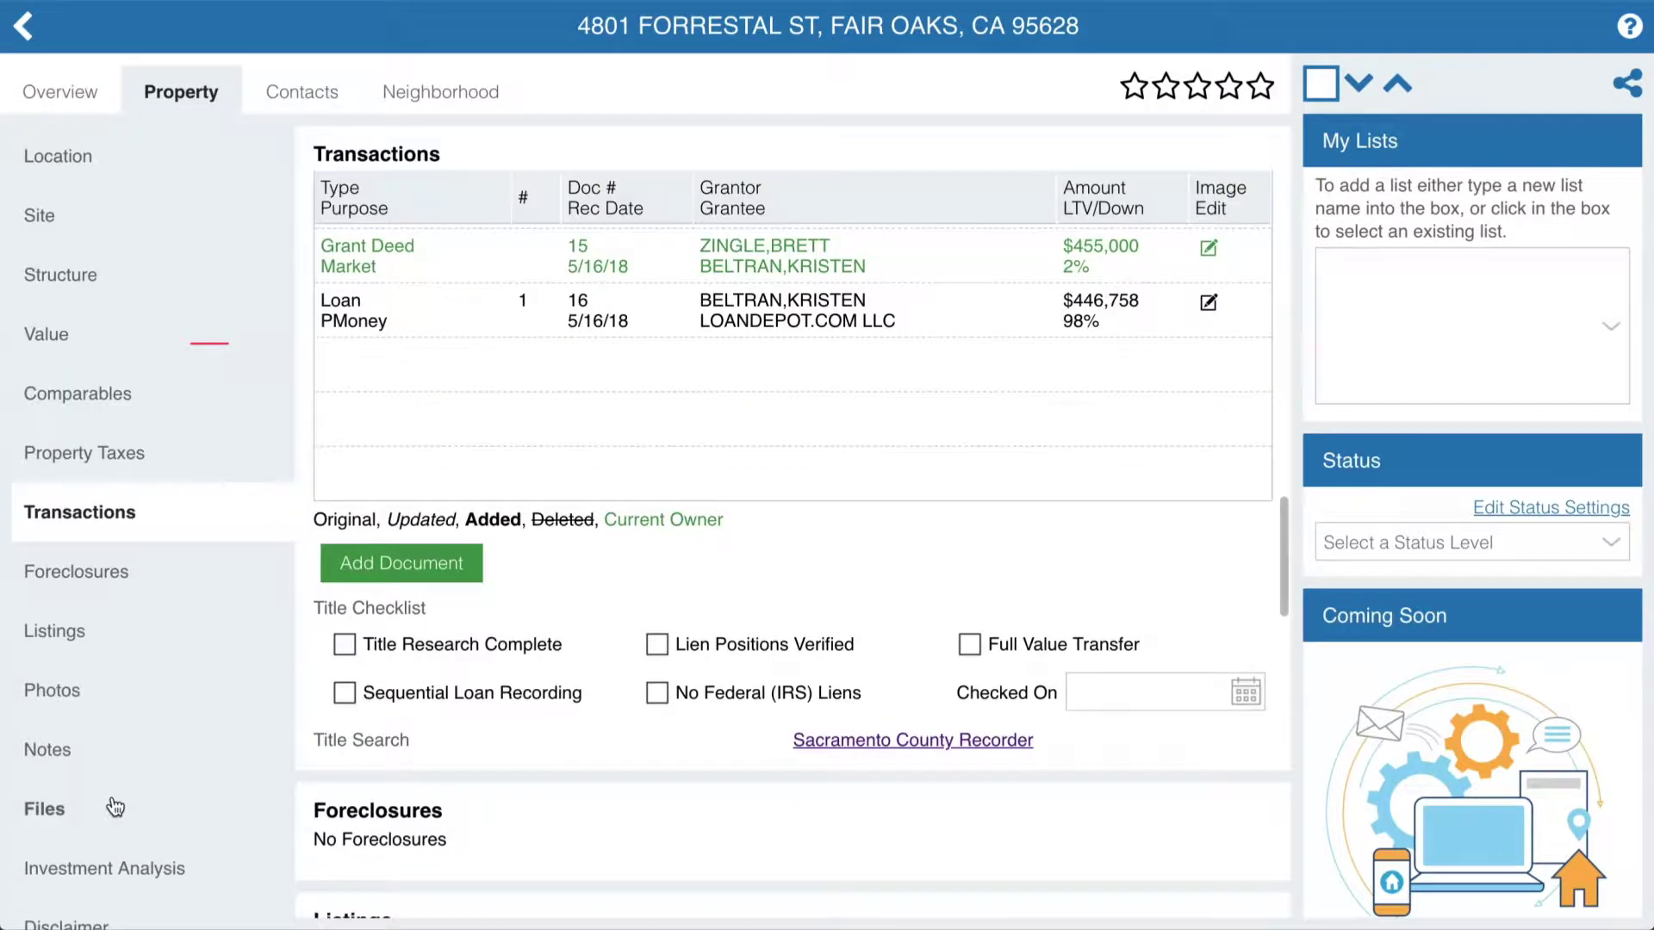
pyautogui.scroll(3, 1187, 380)
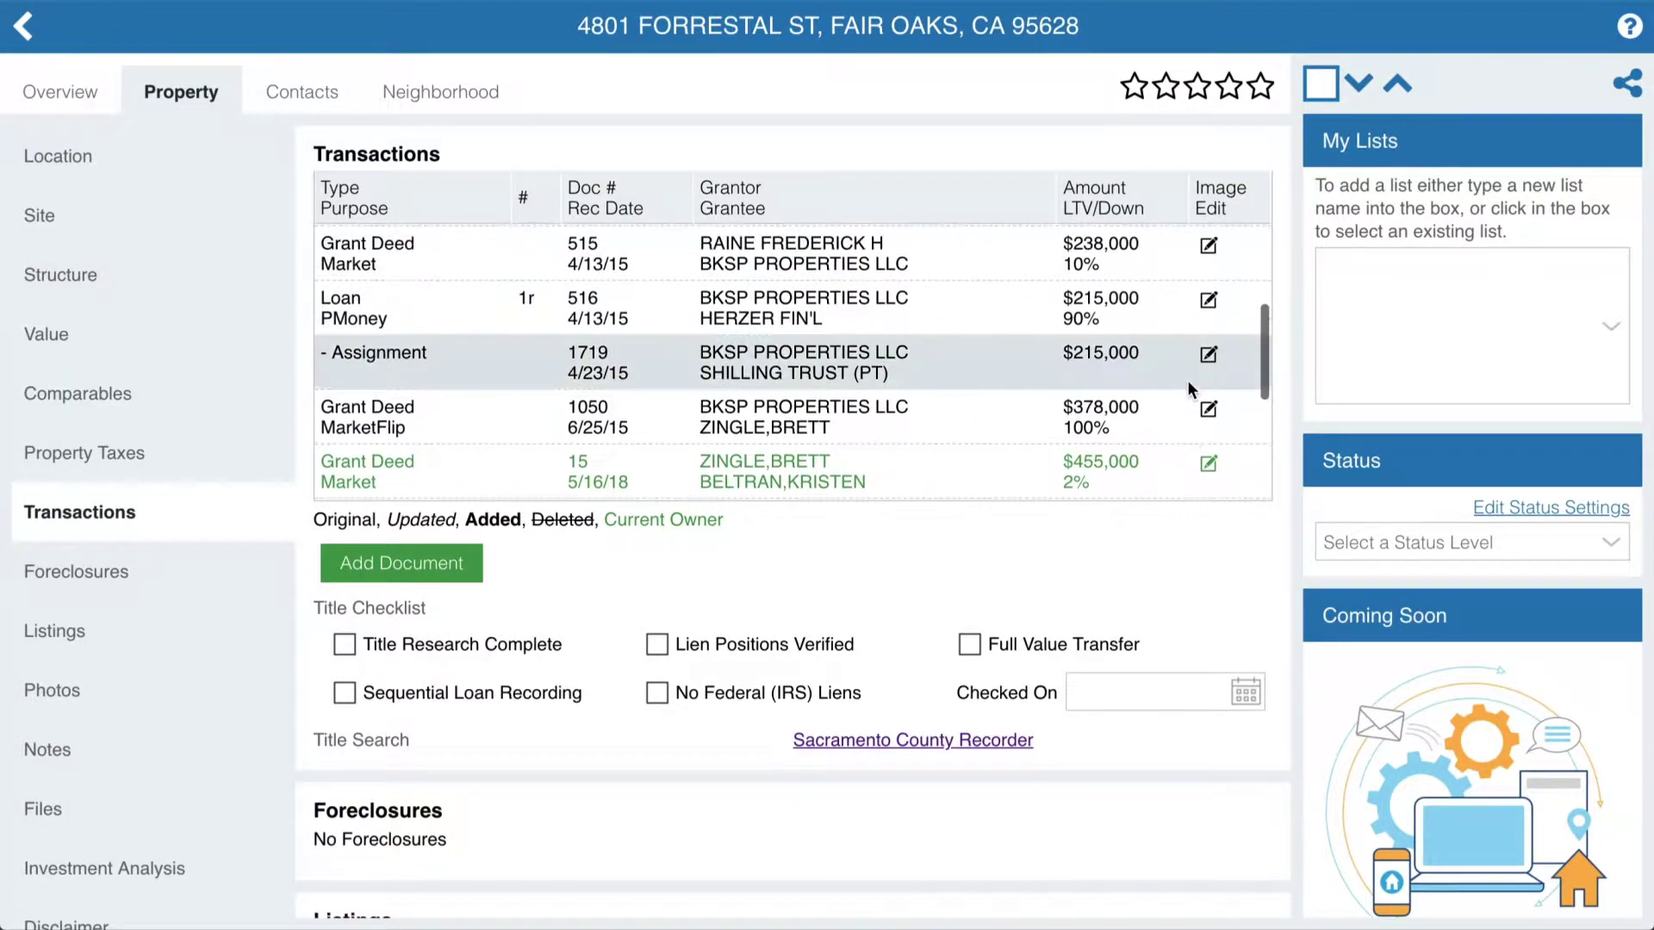
# - Go back to the BKSP results and display them in Map View
pyautogui.click(24, 26)
pyautogui.click(1490, 76)
pyautogui.click(1534, 124)
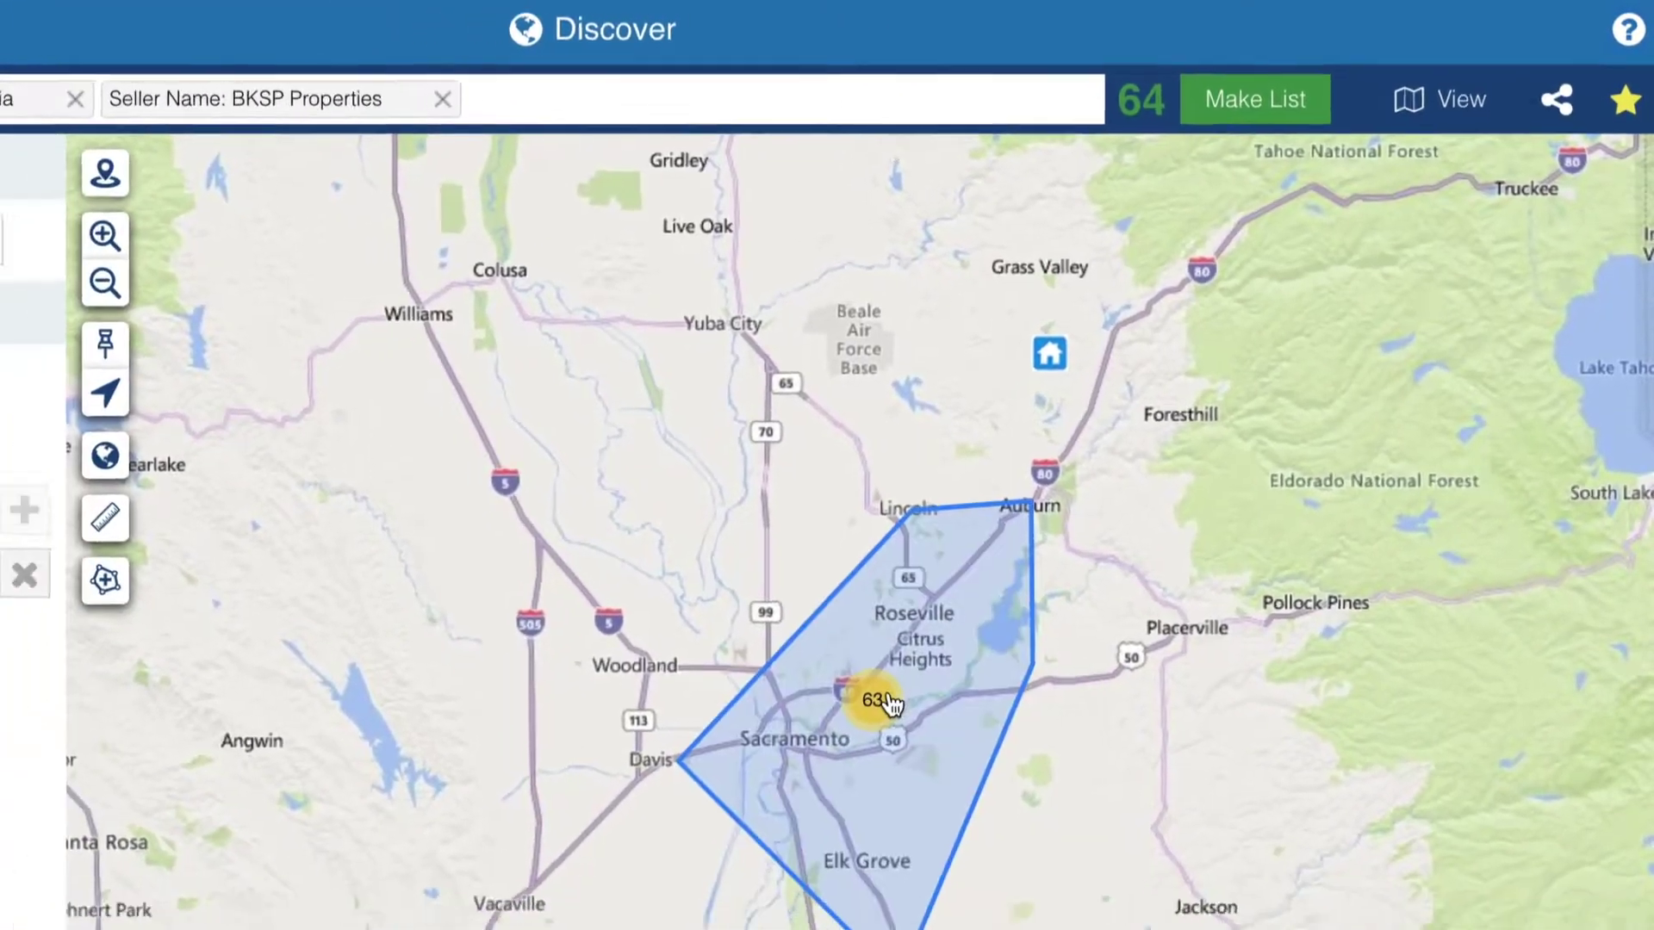
# - Zoom through the Sacramento clusters of 26, 16, 7 and 3 to individual homes near Fruitridge Road
pyautogui.click(886, 694)
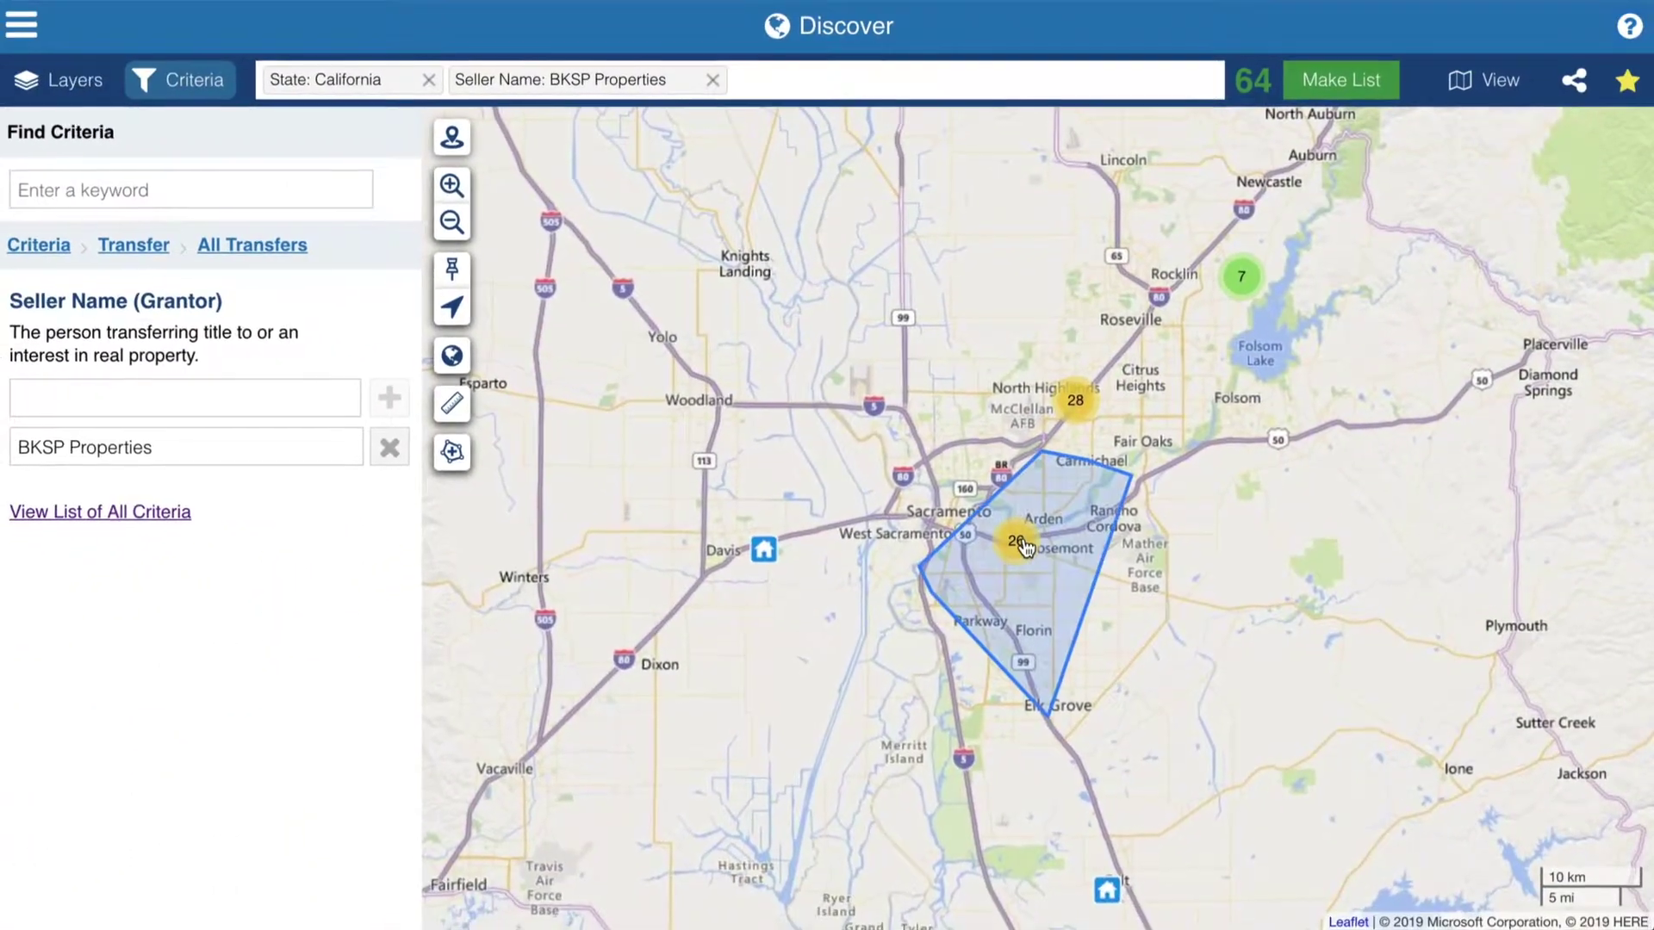
pyautogui.click(1019, 542)
pyautogui.click(963, 524)
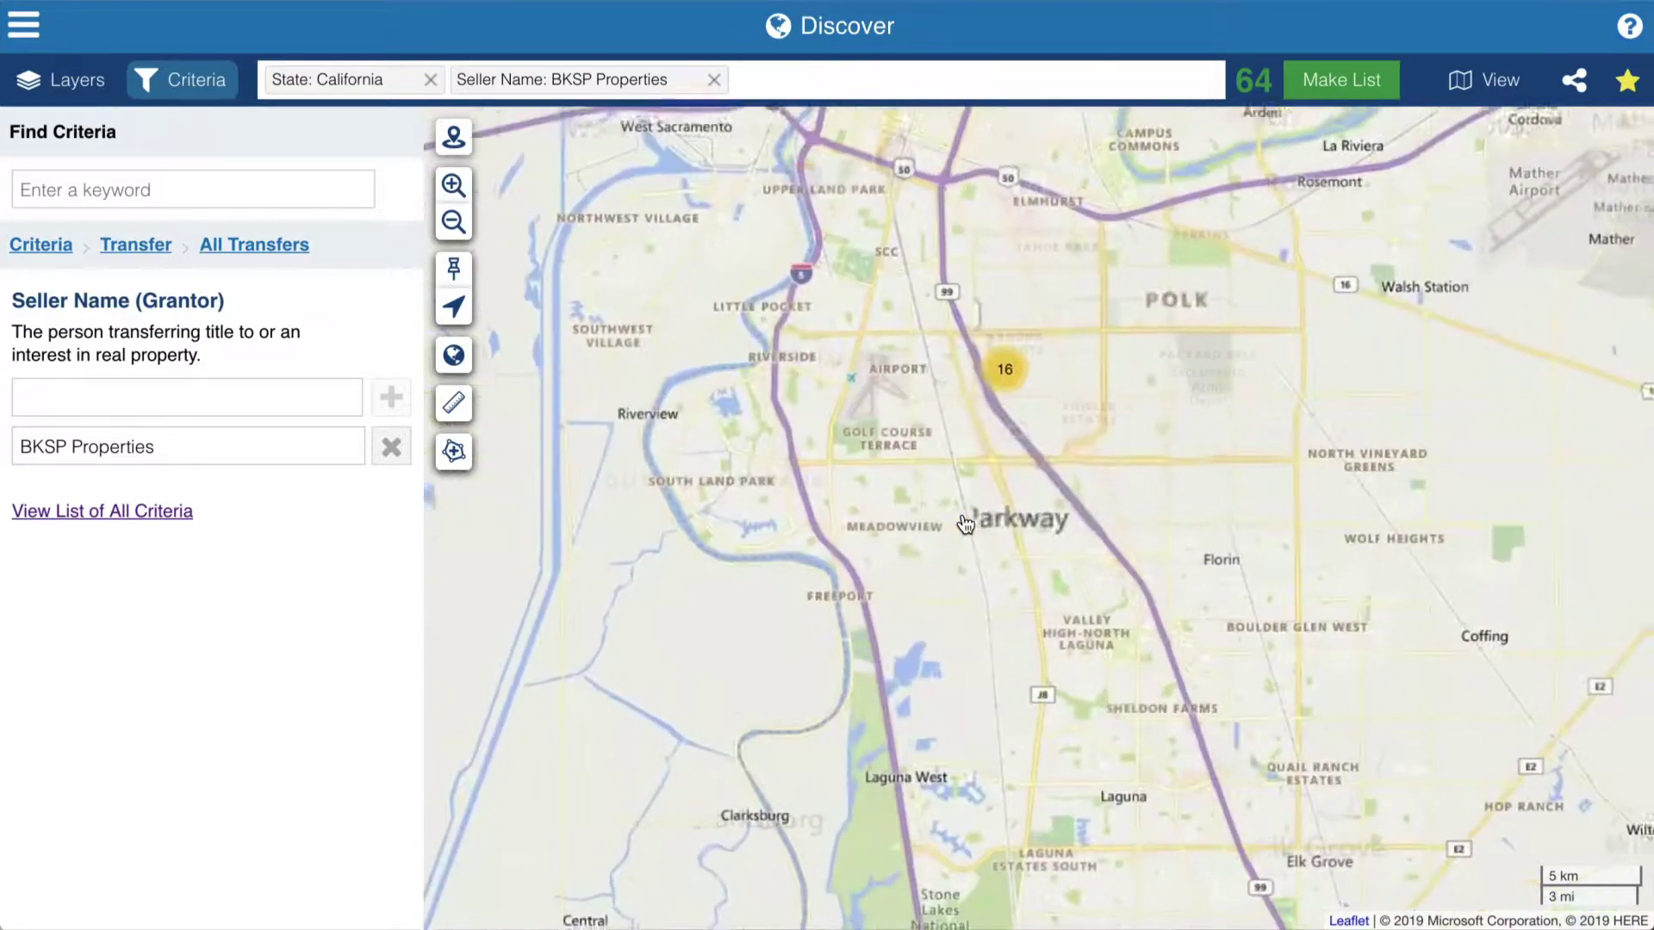
pyautogui.click(999, 269)
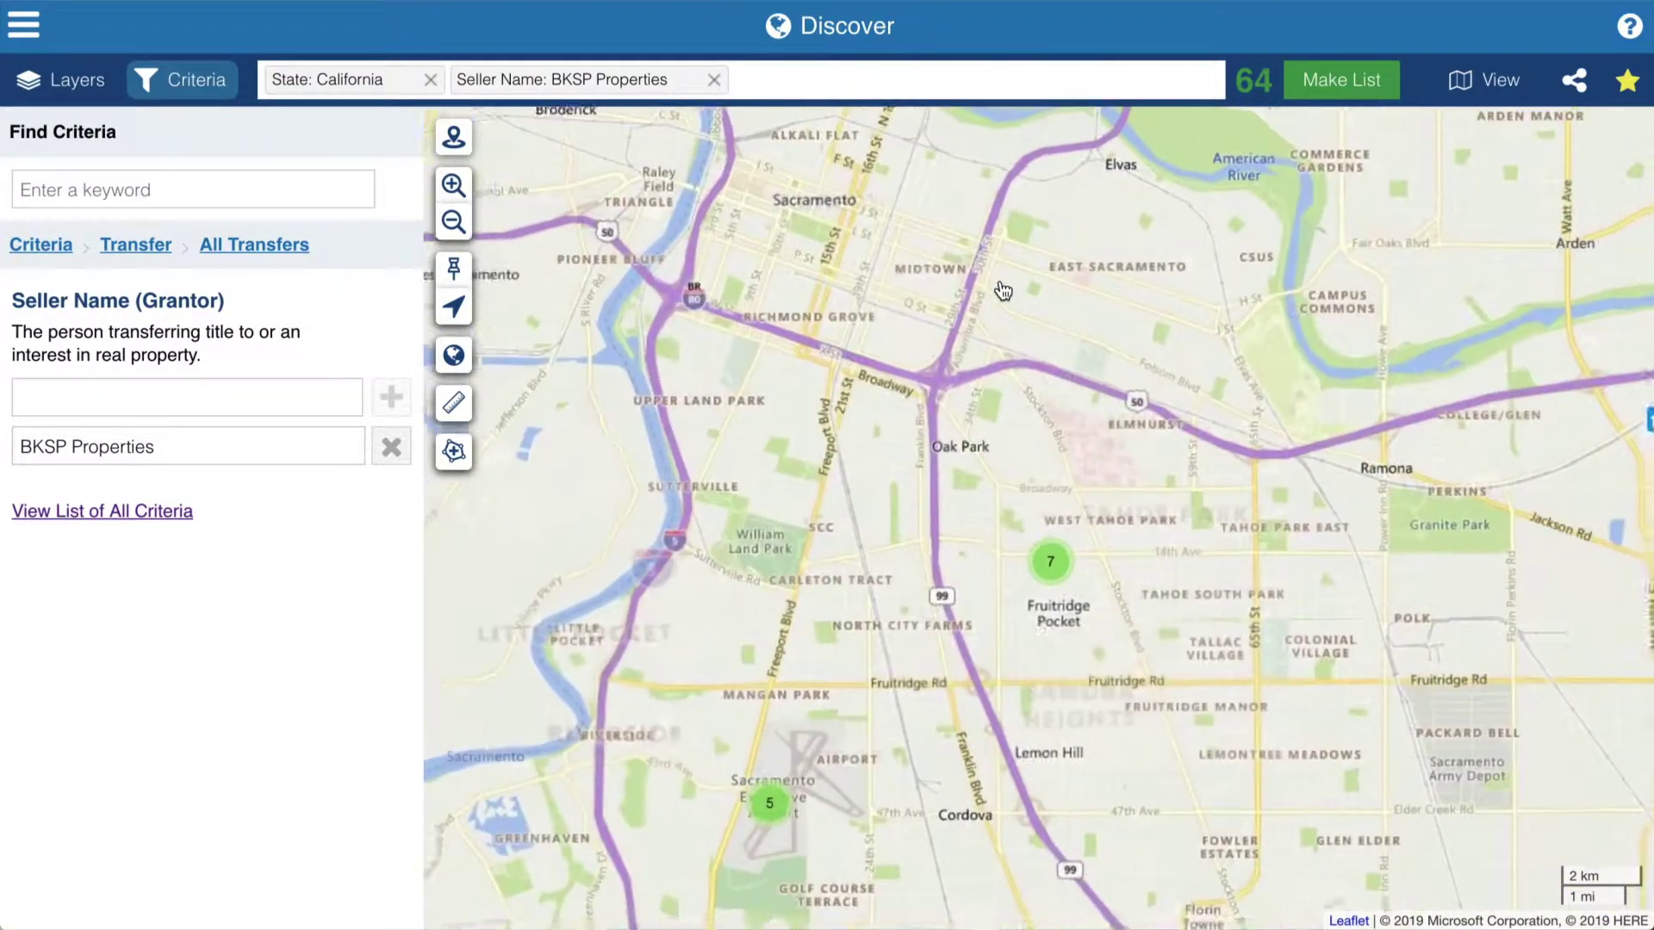
pyautogui.click(957, 643)
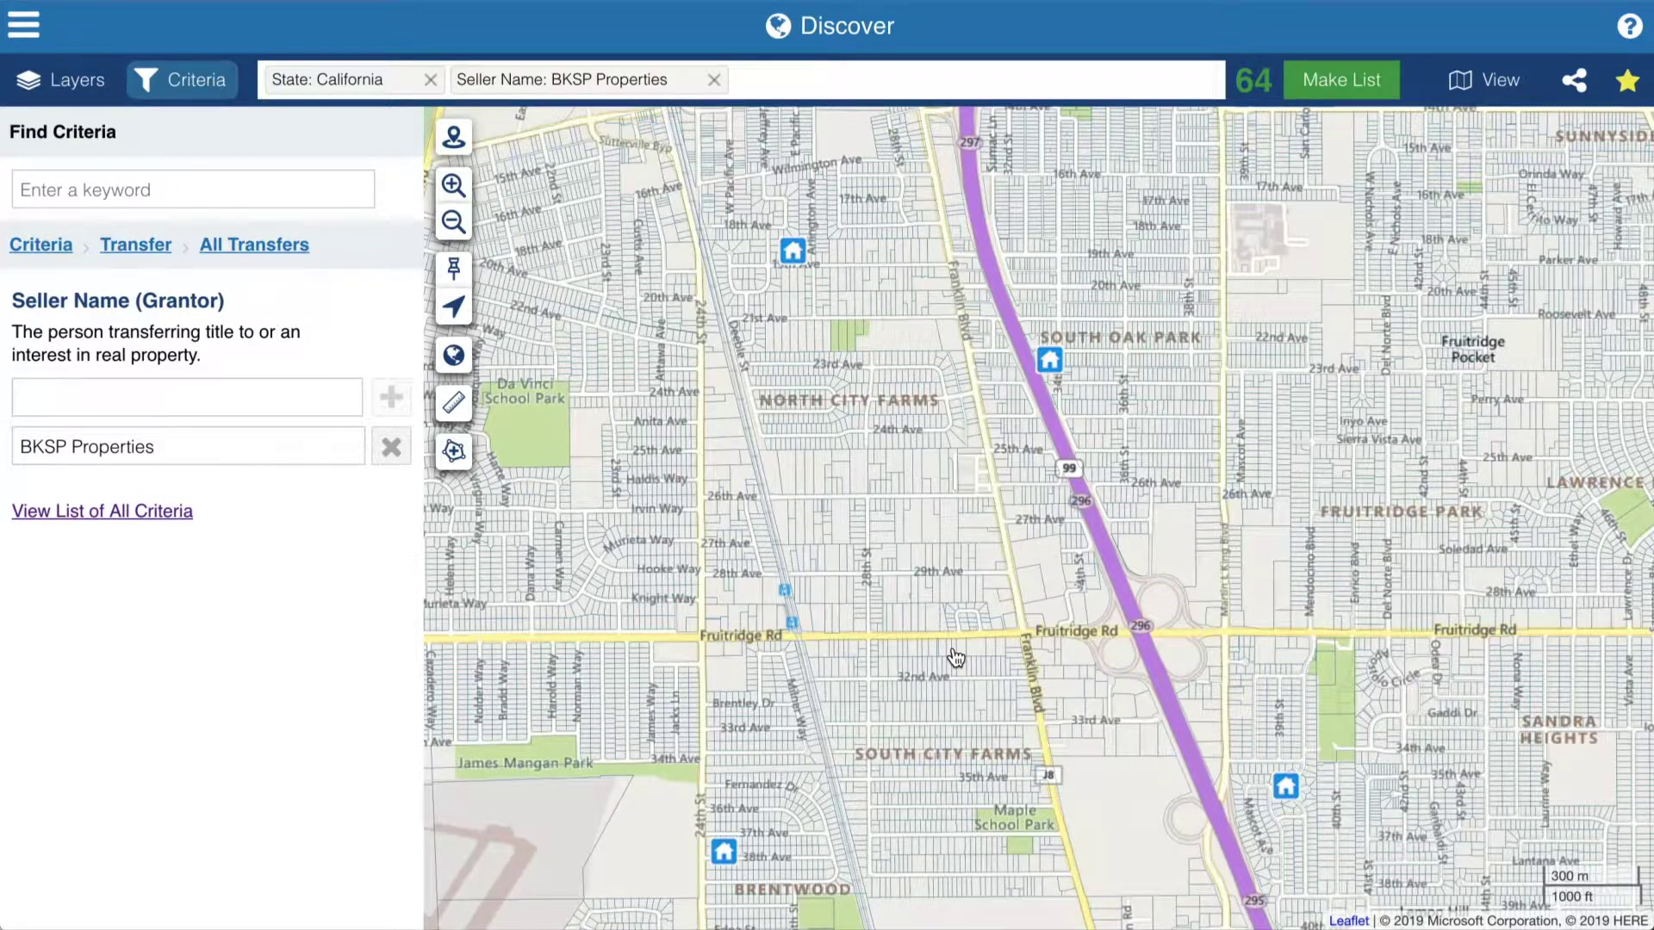
# - Save the 64 BKSP results as a new list named BKSP Flips
pyautogui.click(1340, 88)
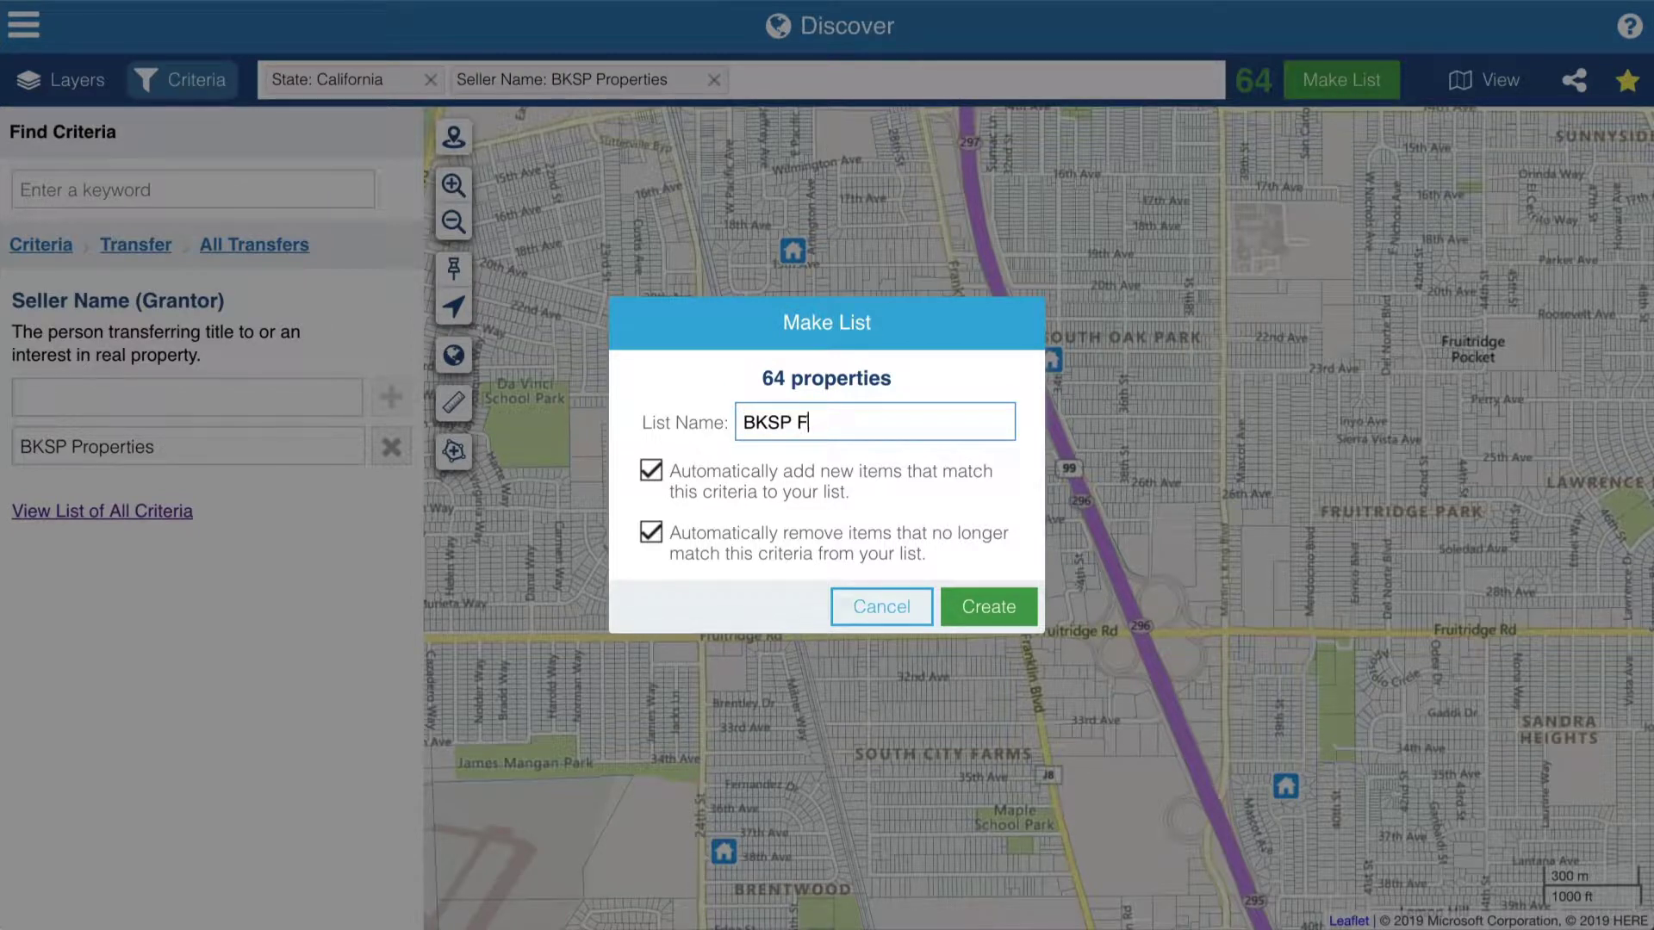
pyautogui.click(1001, 605)
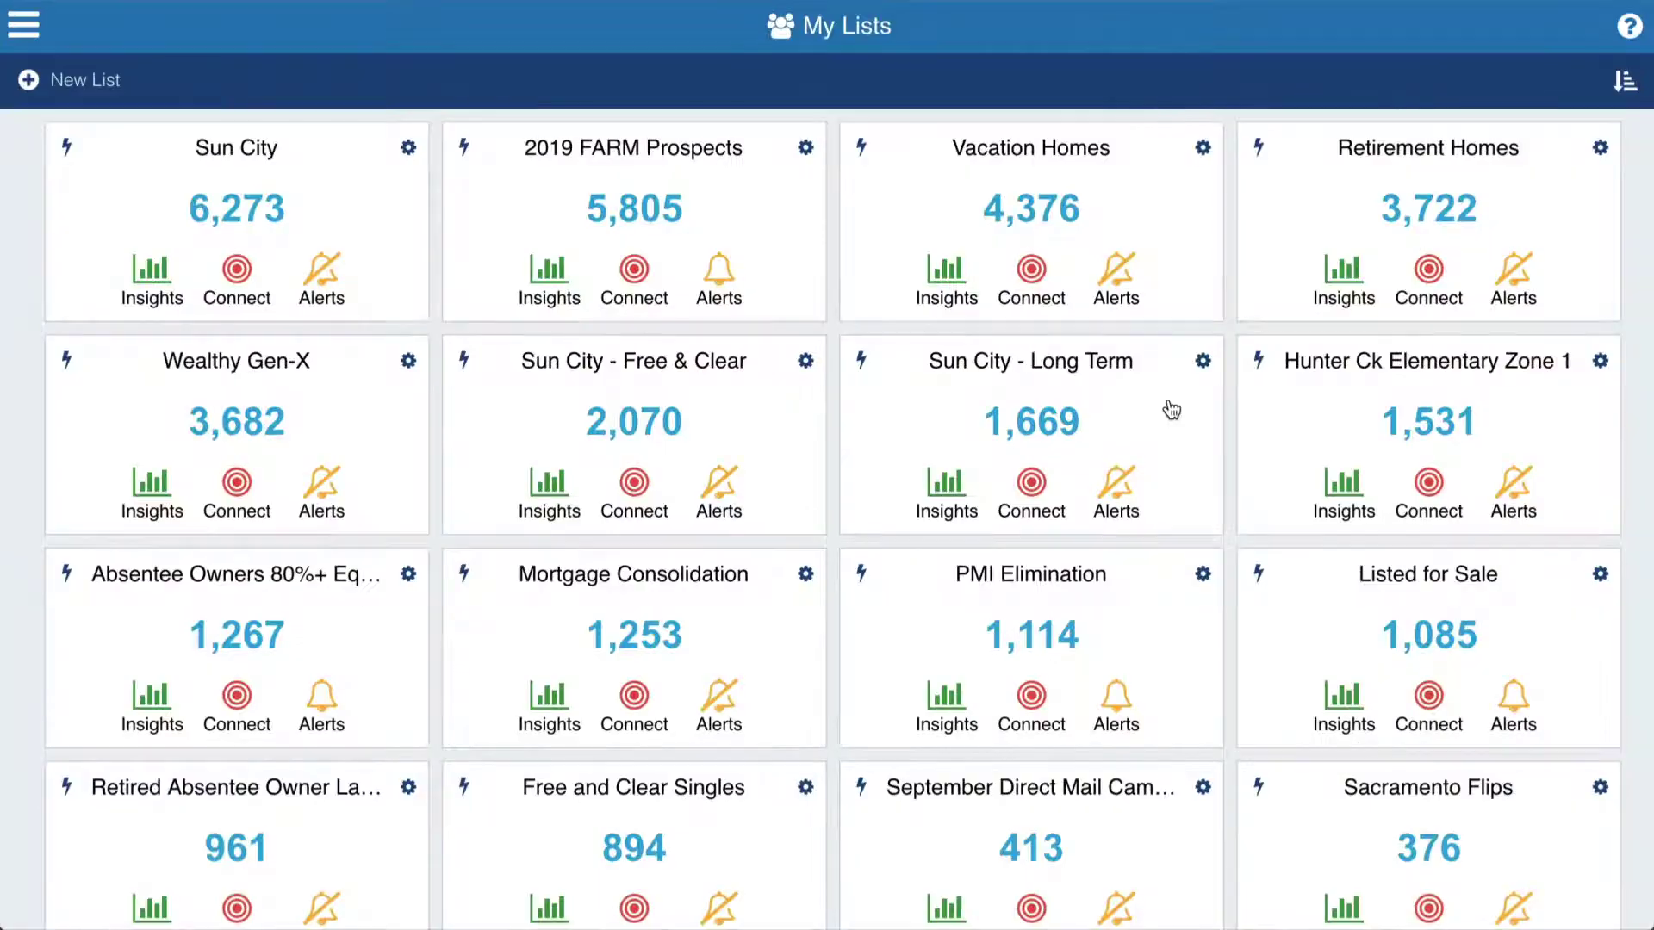
pyautogui.scroll(-2, 1169, 407)
pyautogui.scroll(-5, 1170, 407)
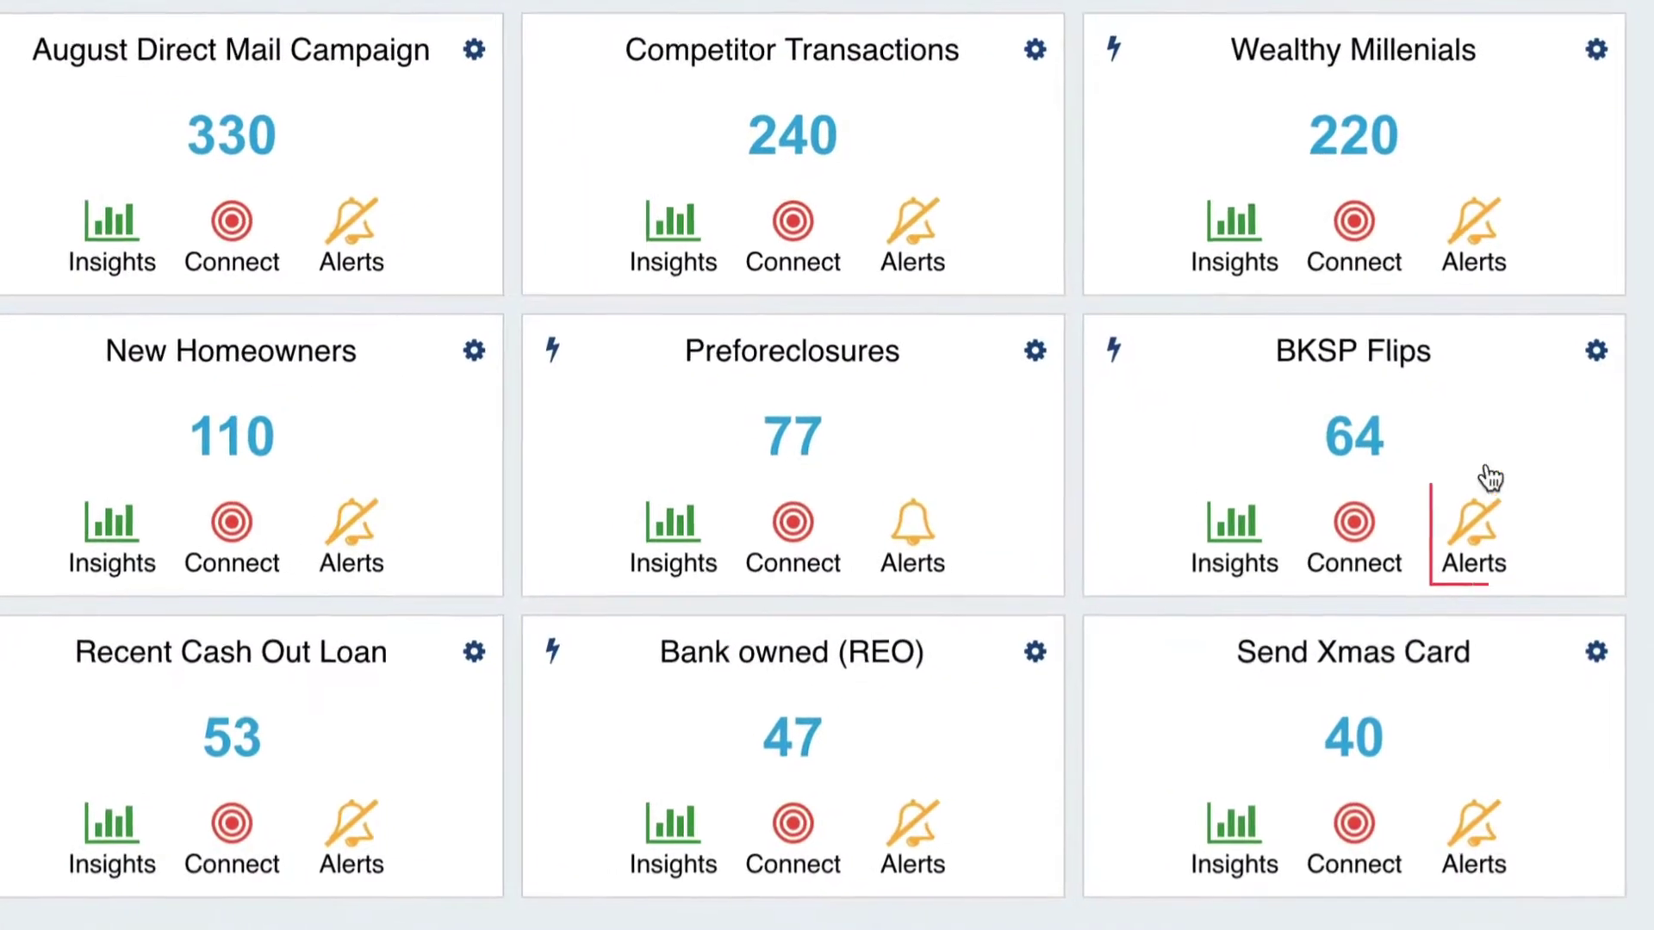
# - Turn on an active new-matches alert for BKSP Flips sent as a daily summary email
pyautogui.click(1513, 651)
pyautogui.click(595, 107)
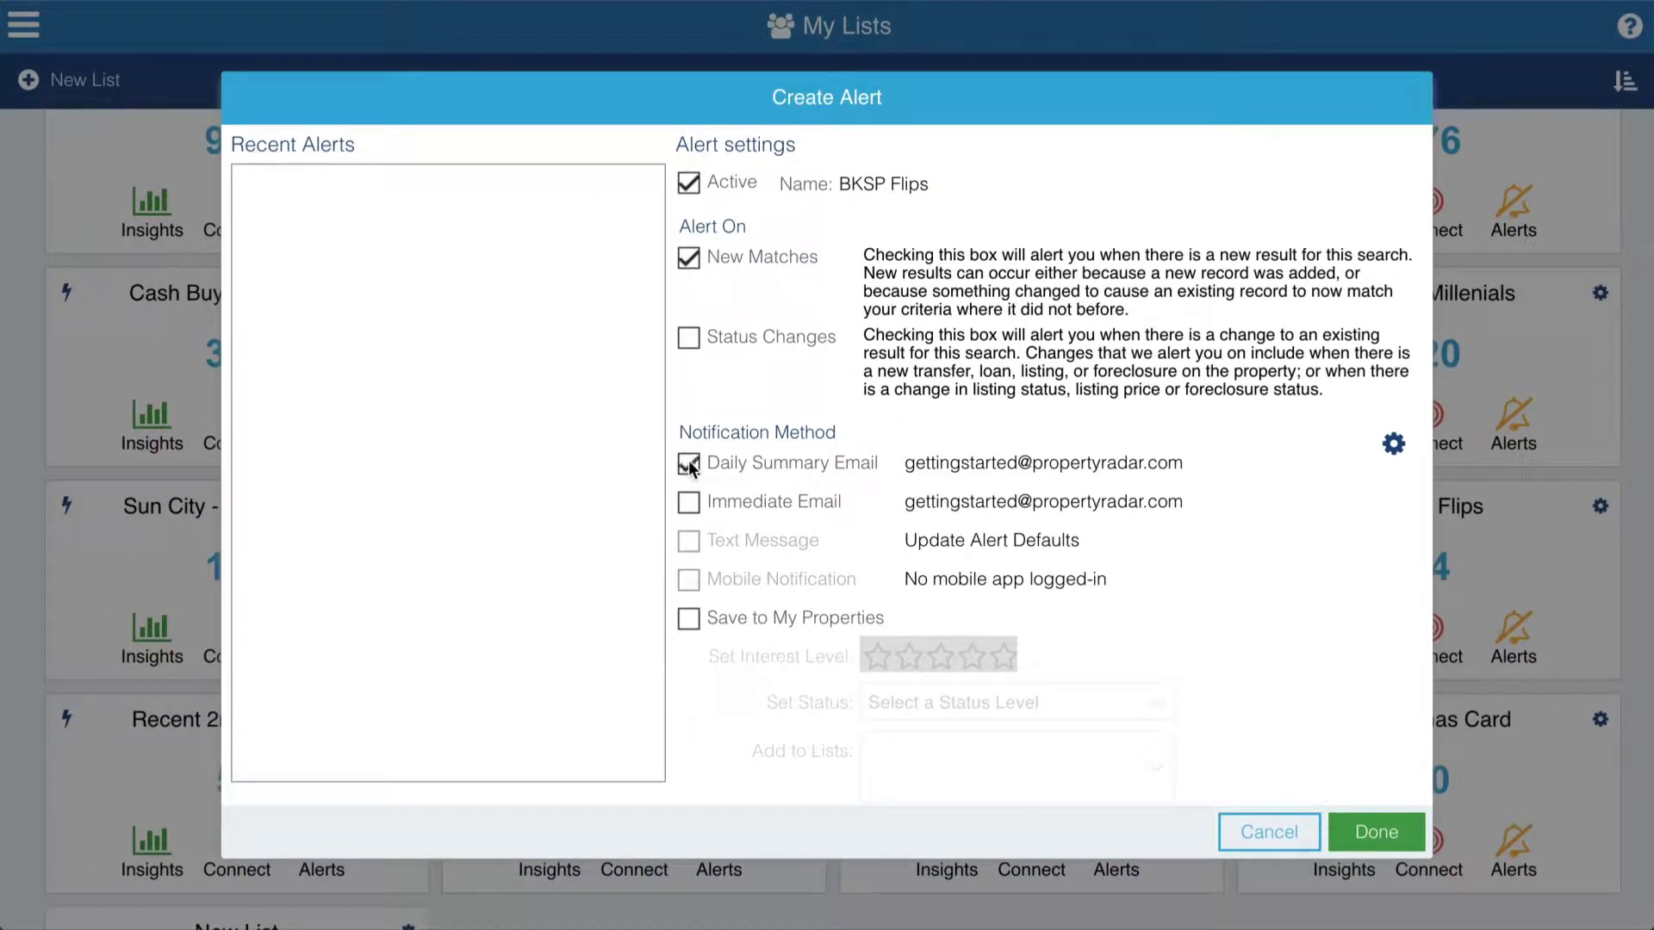
pyautogui.click(1378, 832)
pyautogui.click(24, 26)
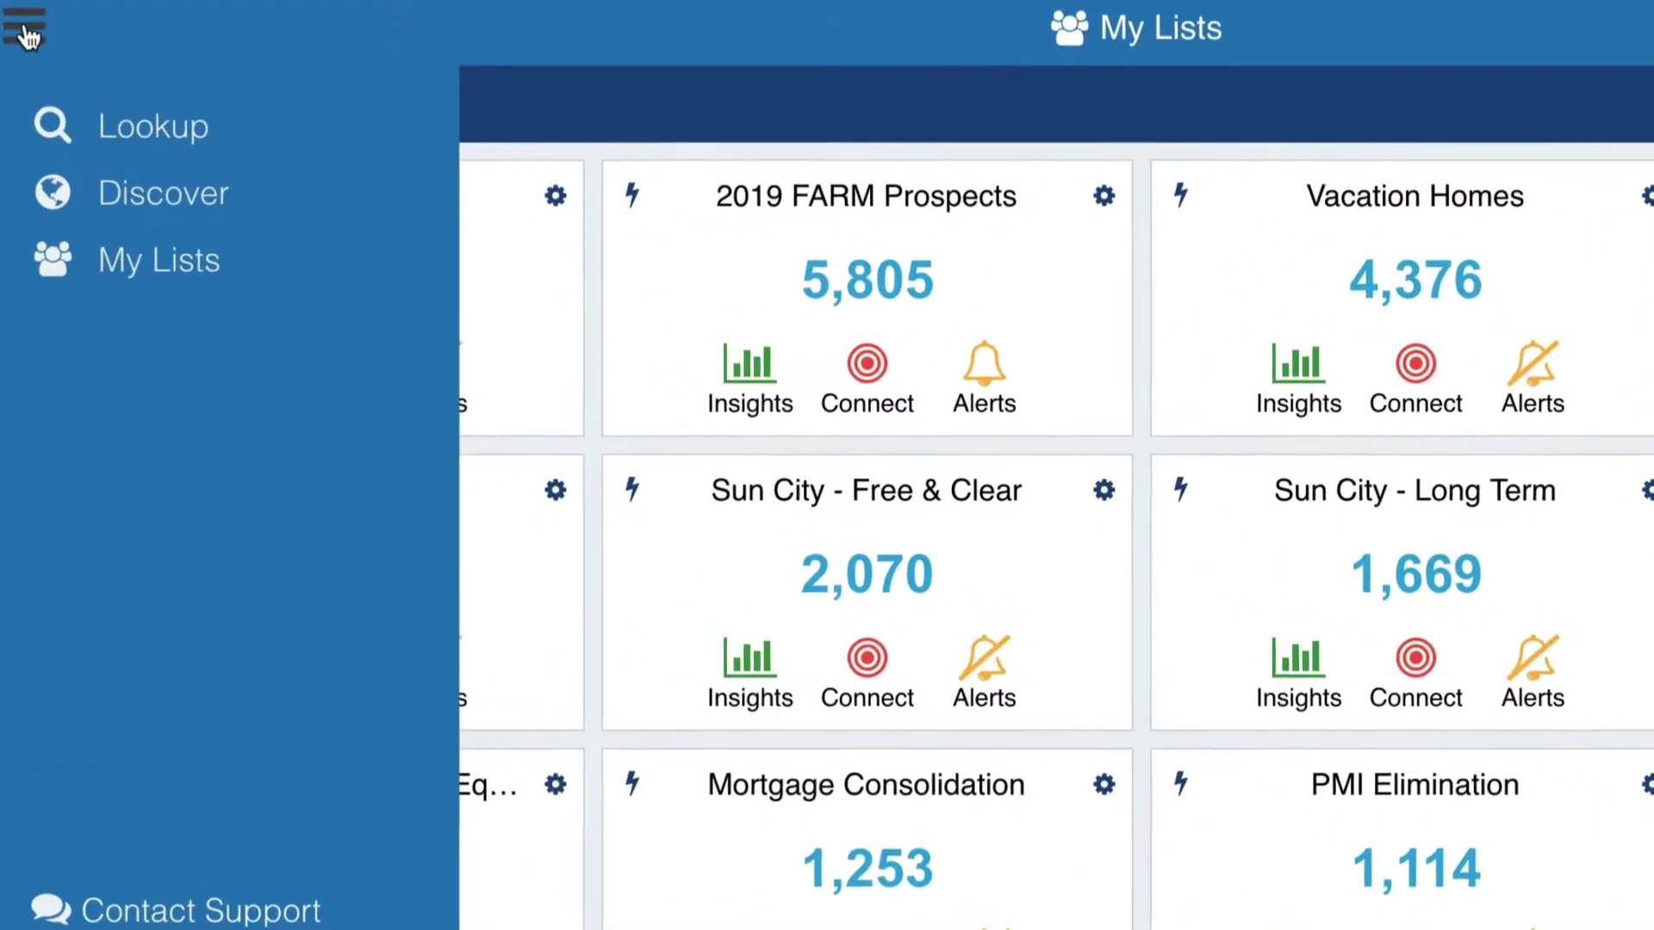
# - Start a new Discover search with Seller Name (Grantor) BKSP Properties and list the 64 results as a table
pyautogui.click(151, 196)
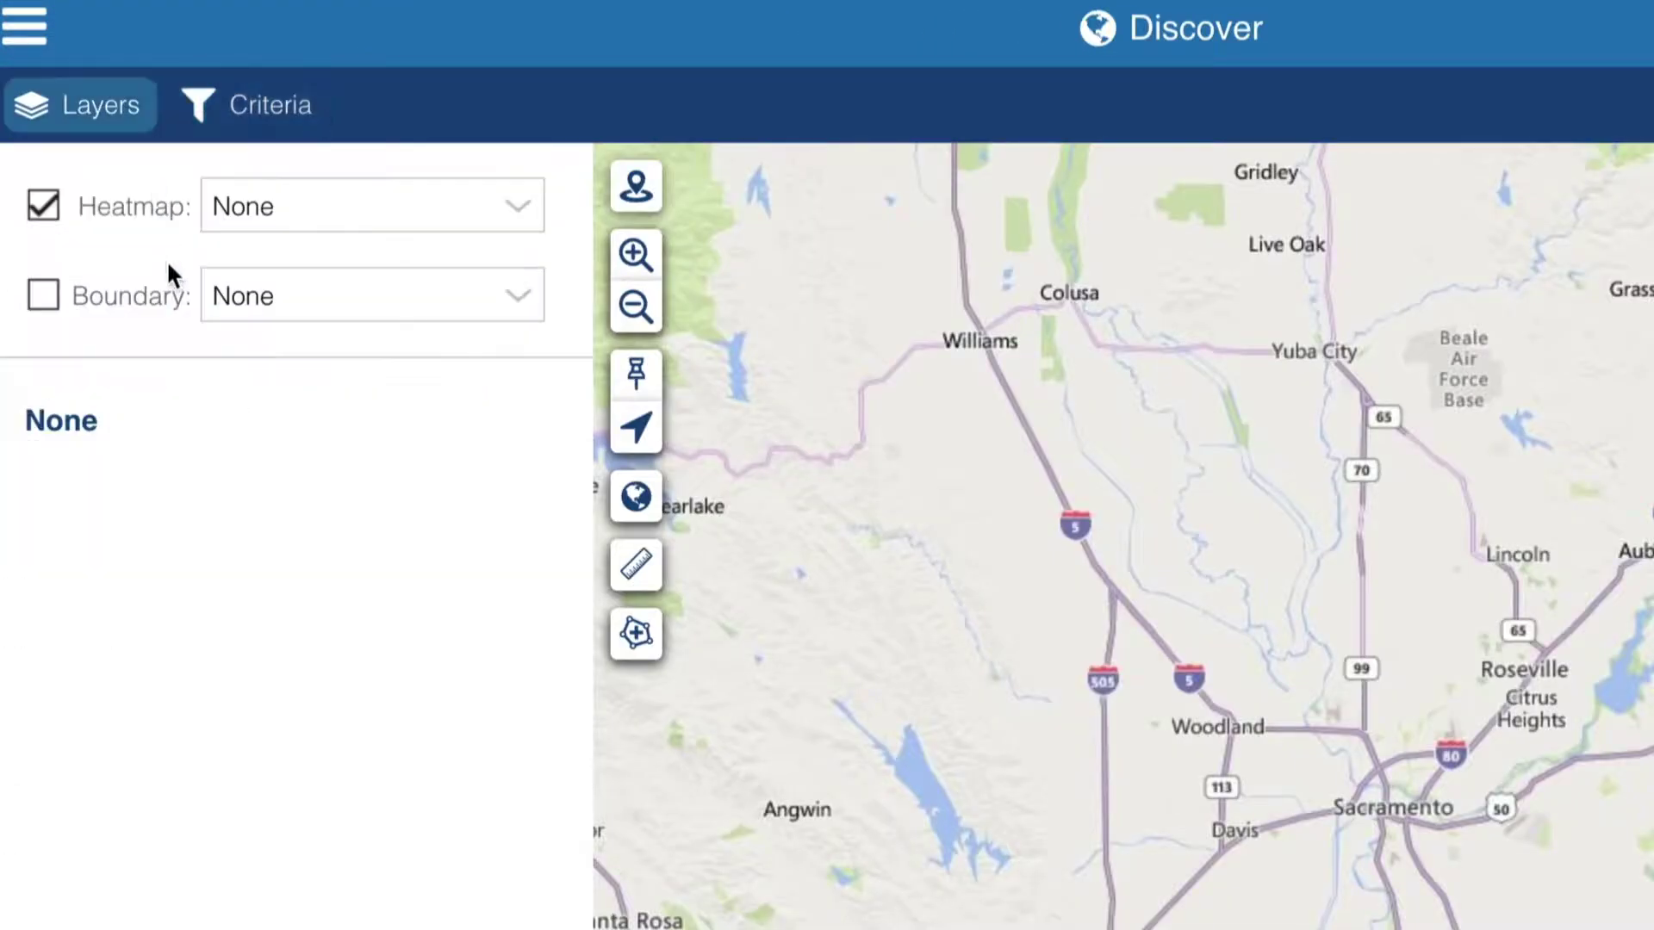
pyautogui.click(263, 112)
pyautogui.click(359, 887)
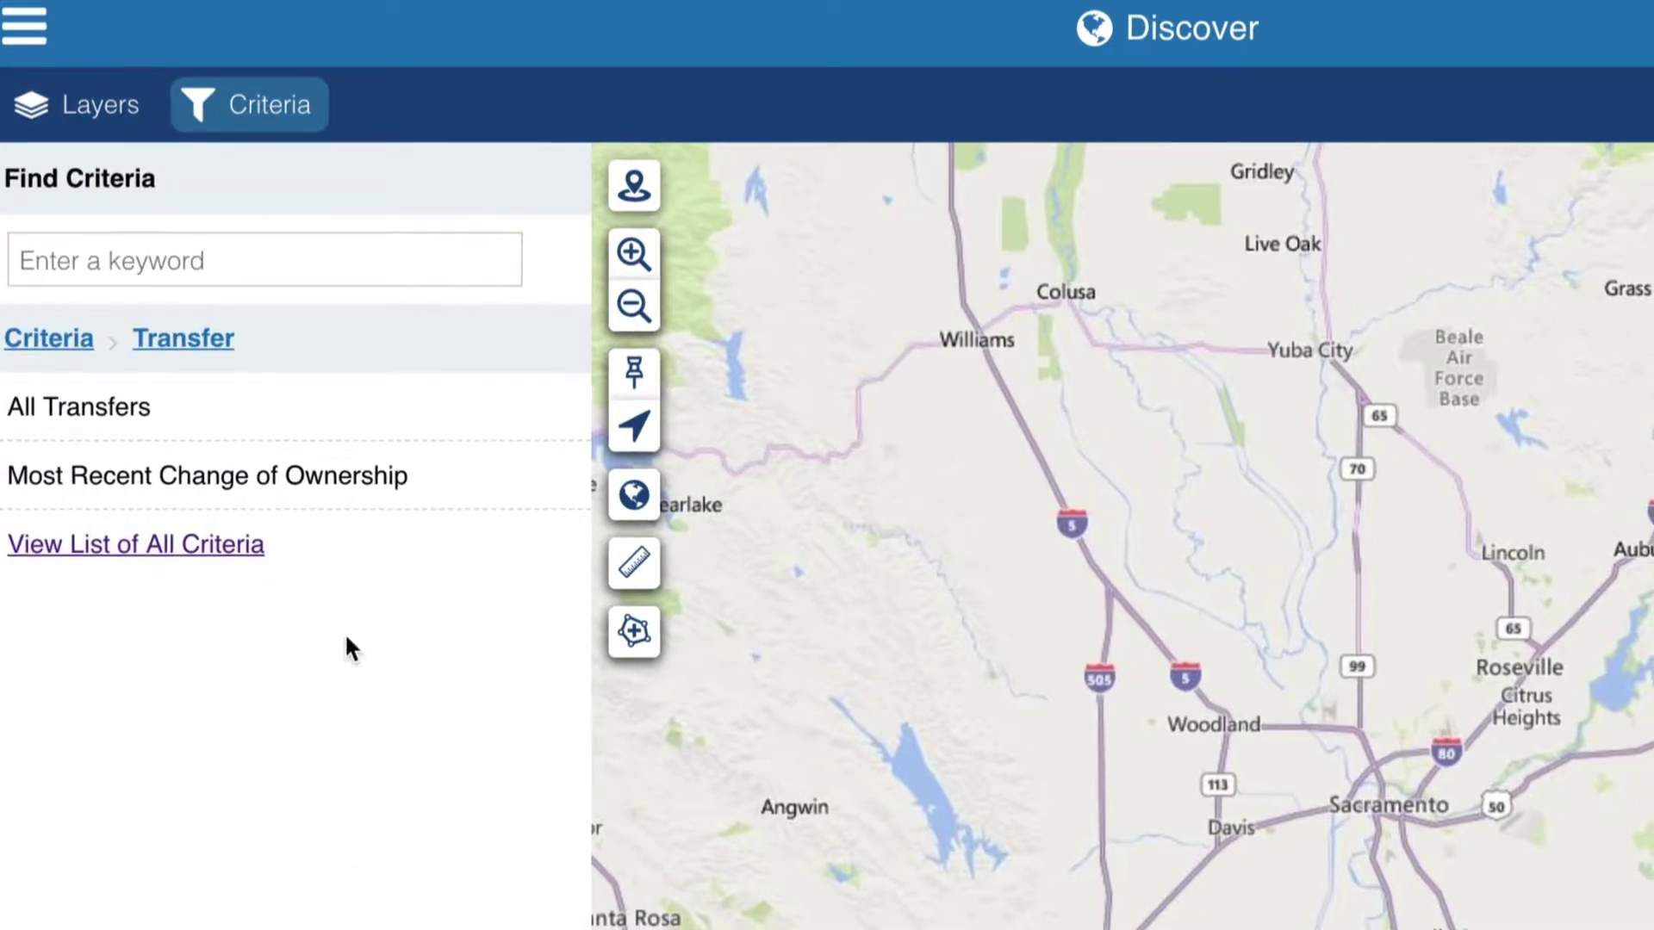
pyautogui.click(340, 409)
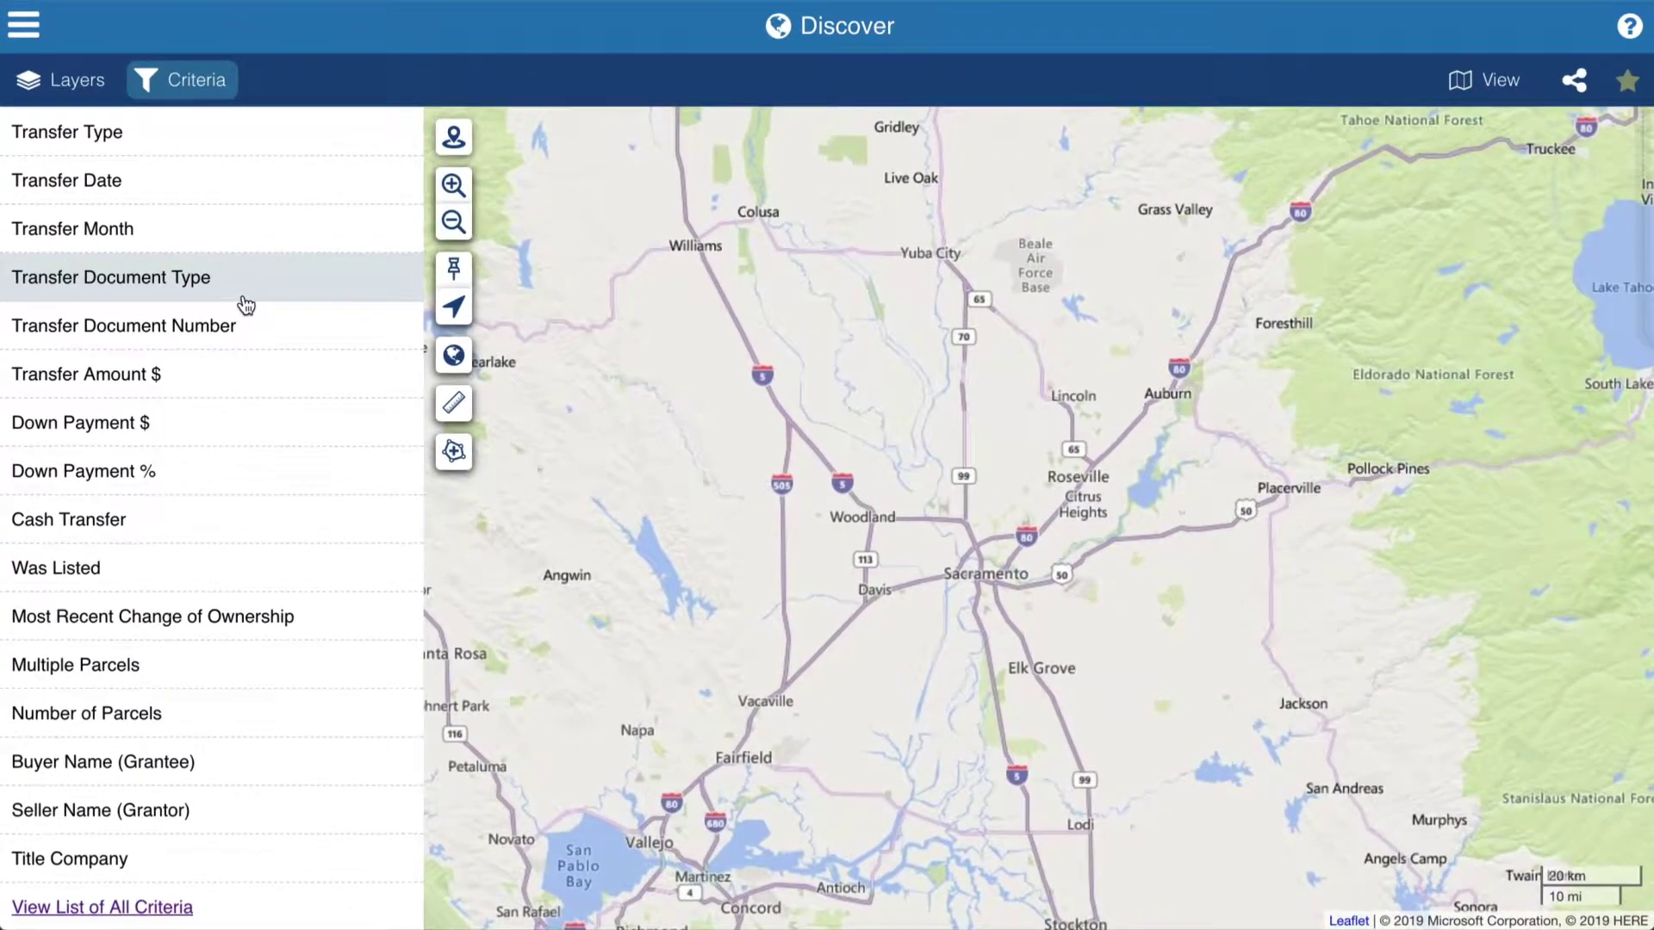
pyautogui.click(242, 815)
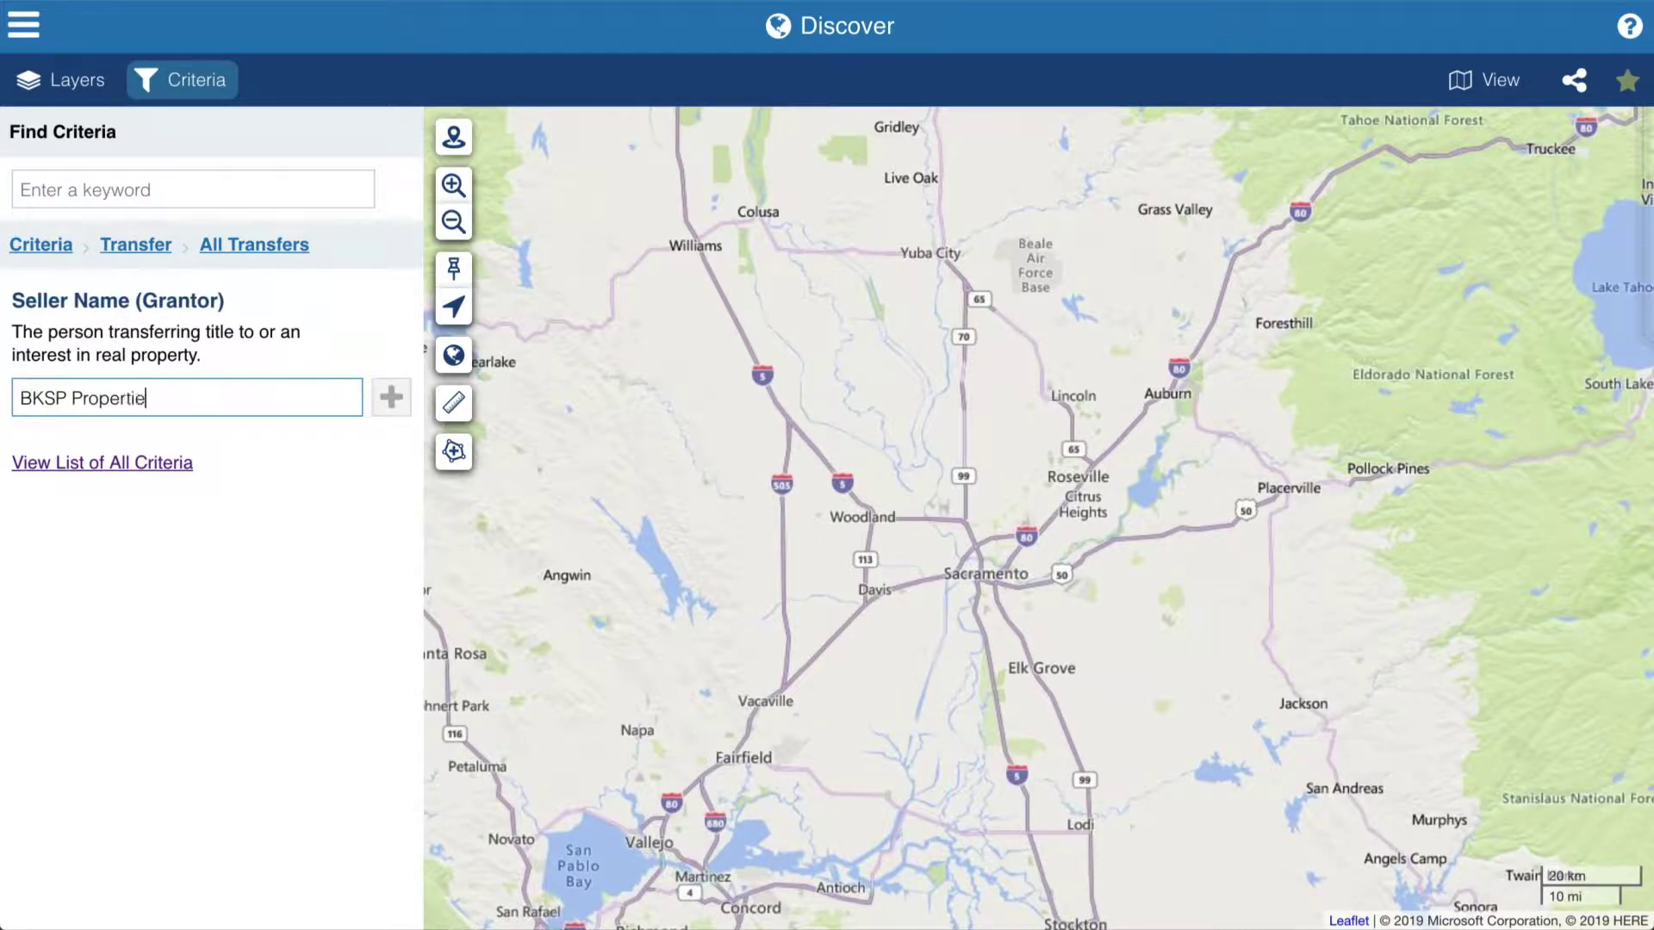
pyautogui.click(391, 401)
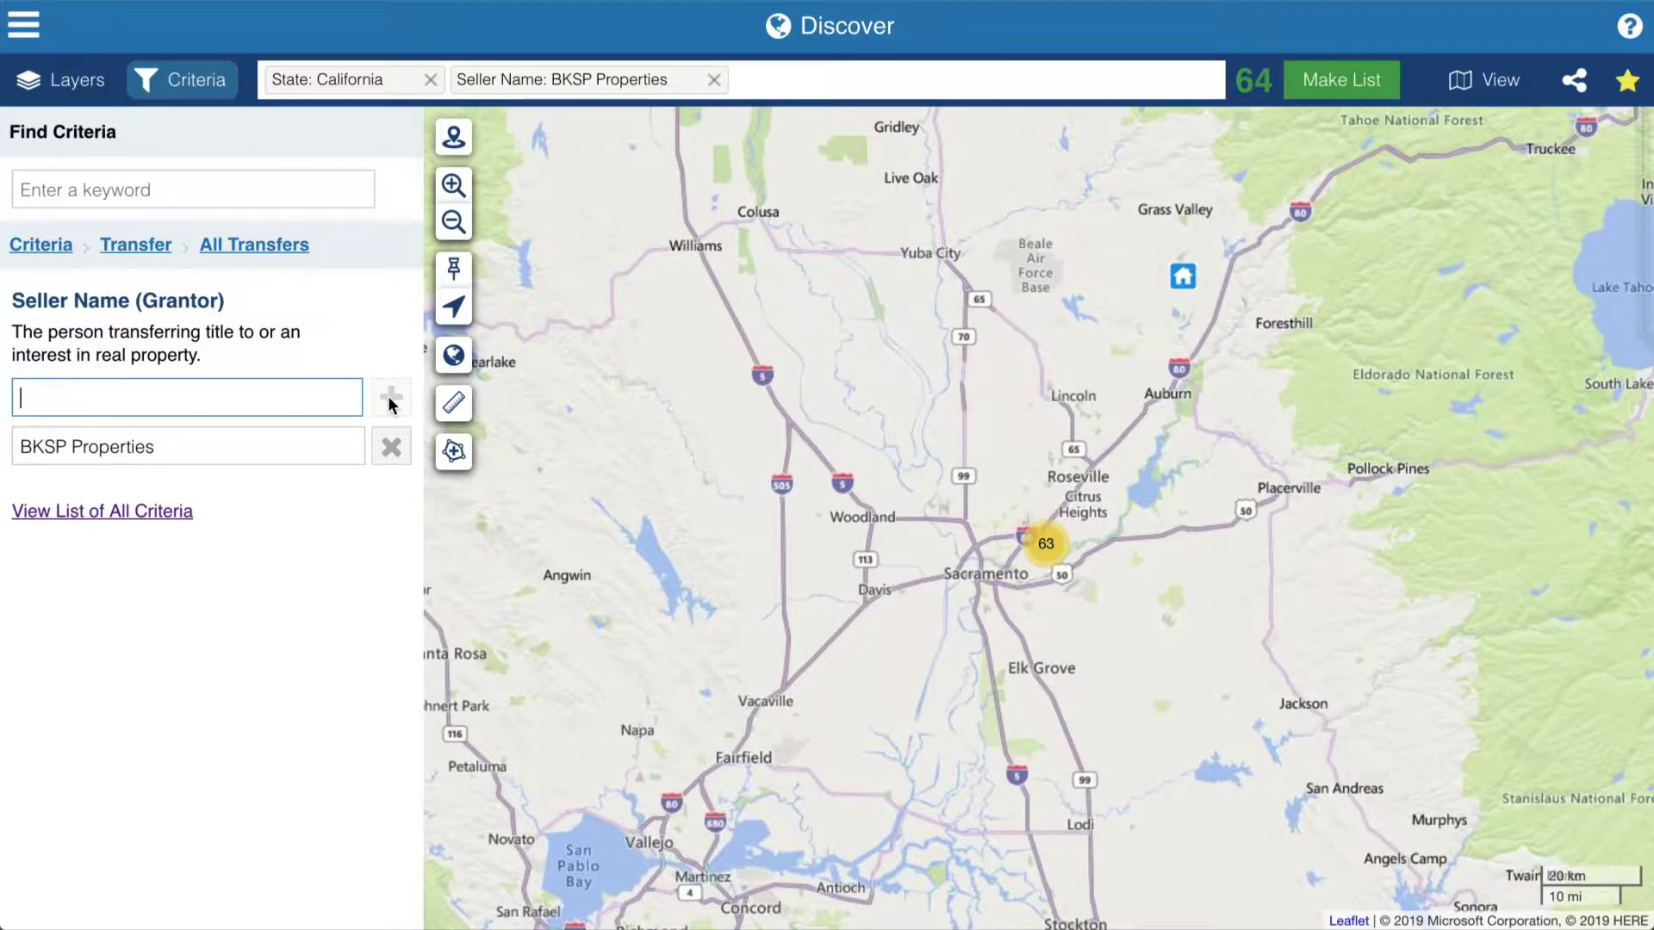
pyautogui.click(1490, 90)
pyautogui.scroll(-4, 823, 530)
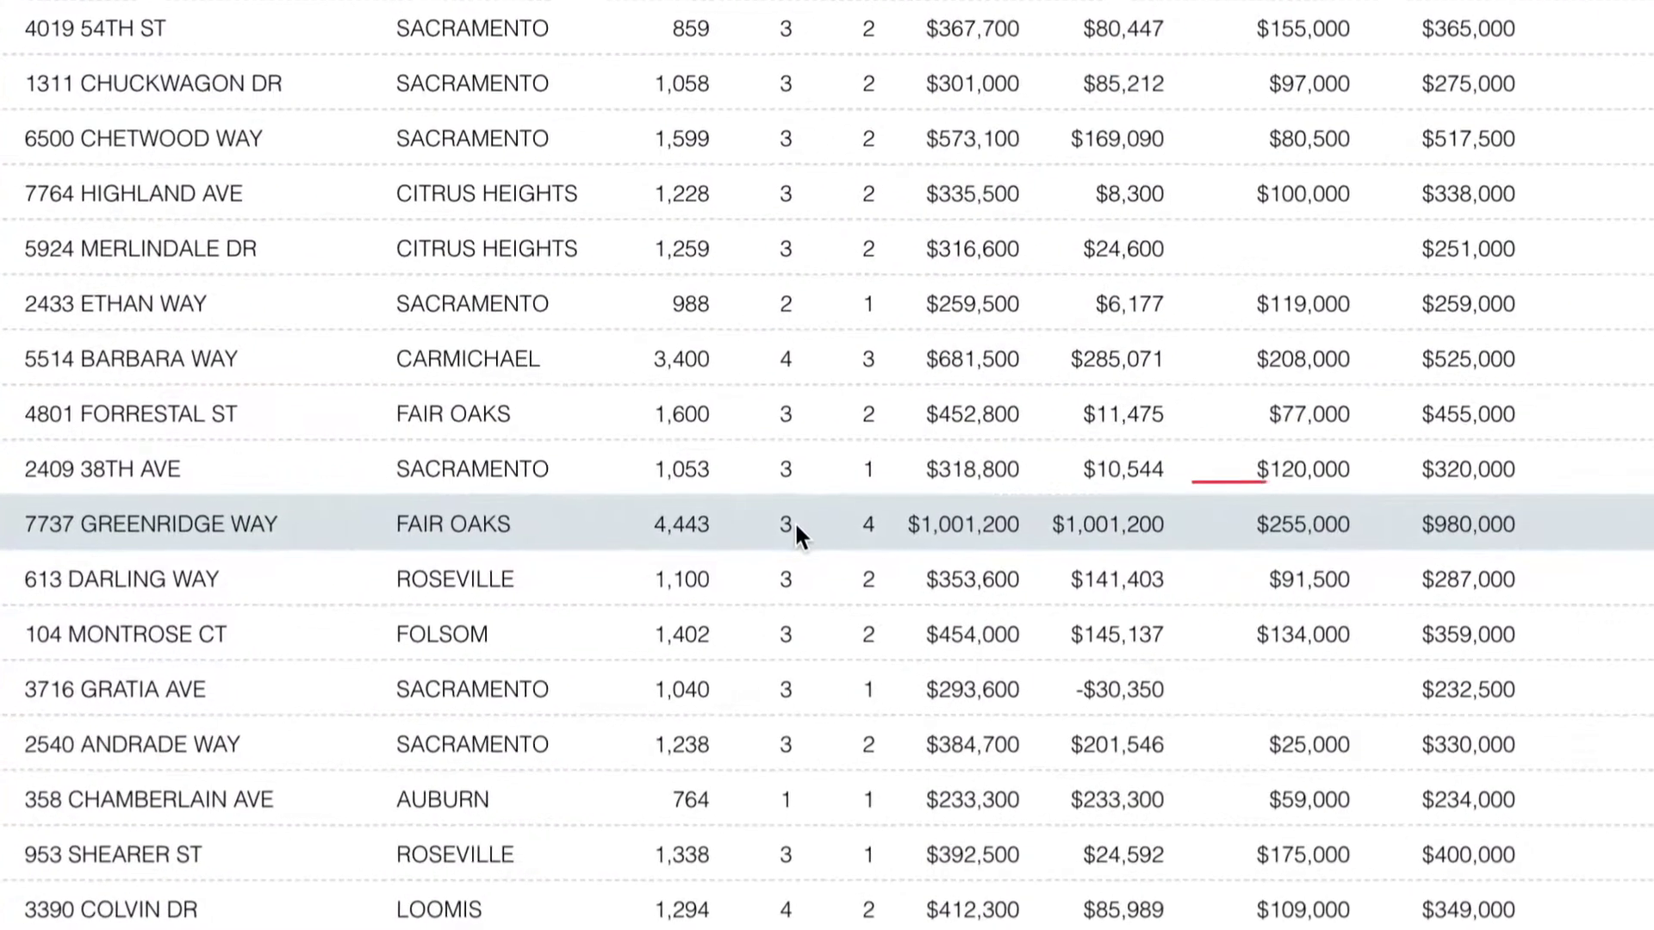
pyautogui.click(223, 419)
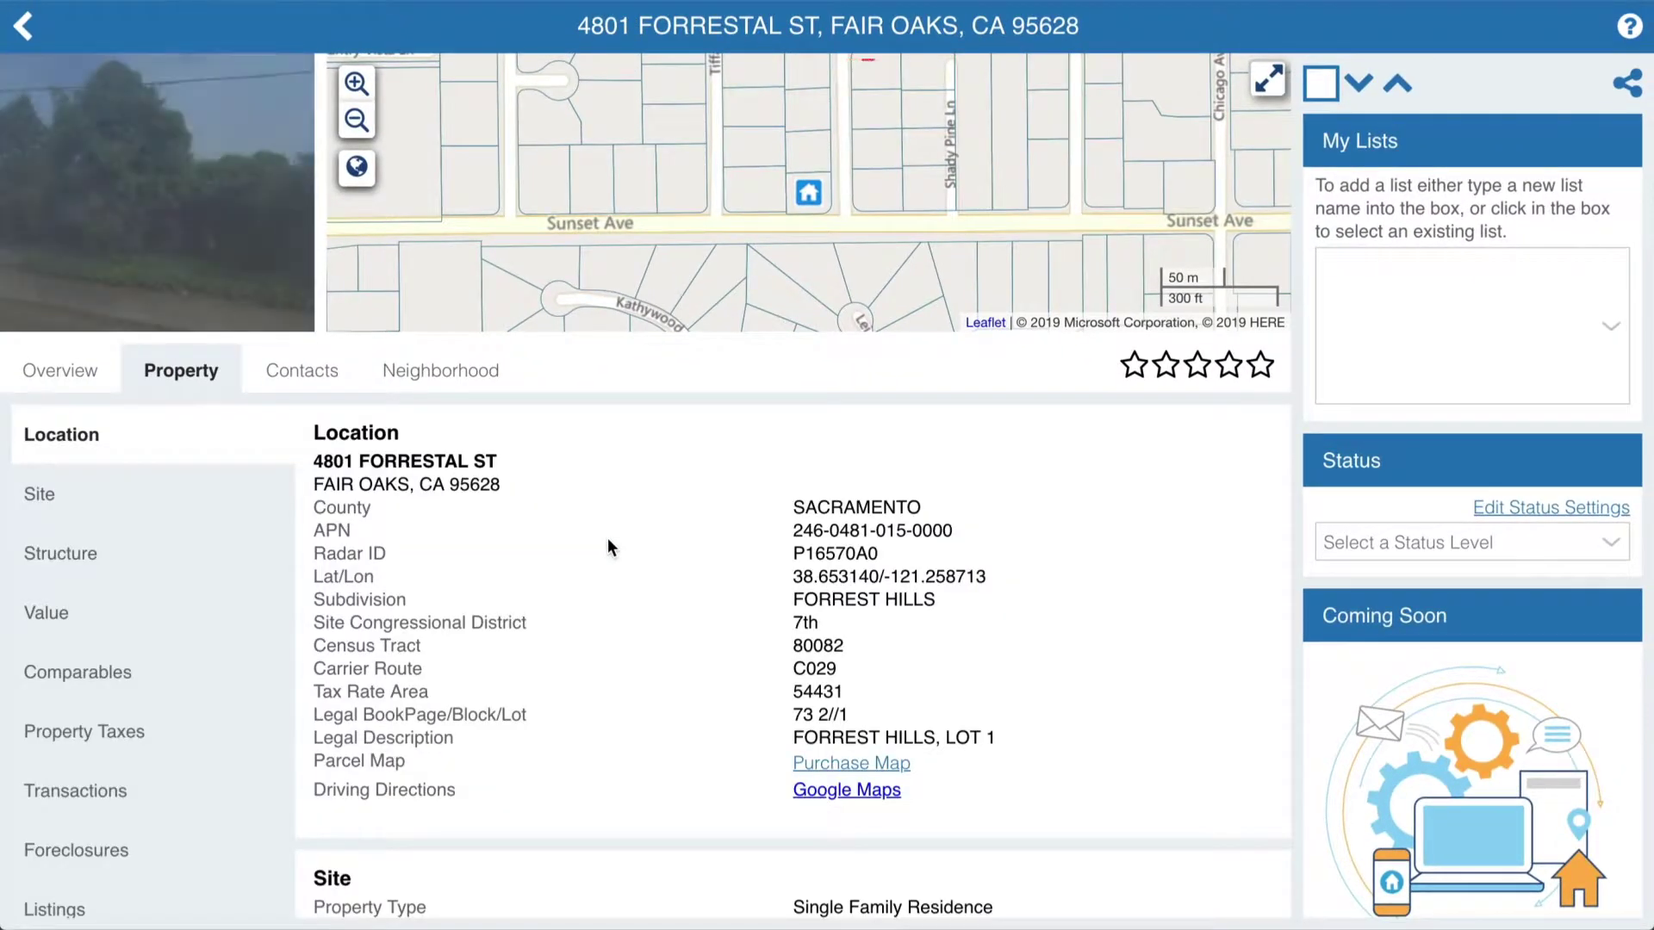
pyautogui.click(115, 806)
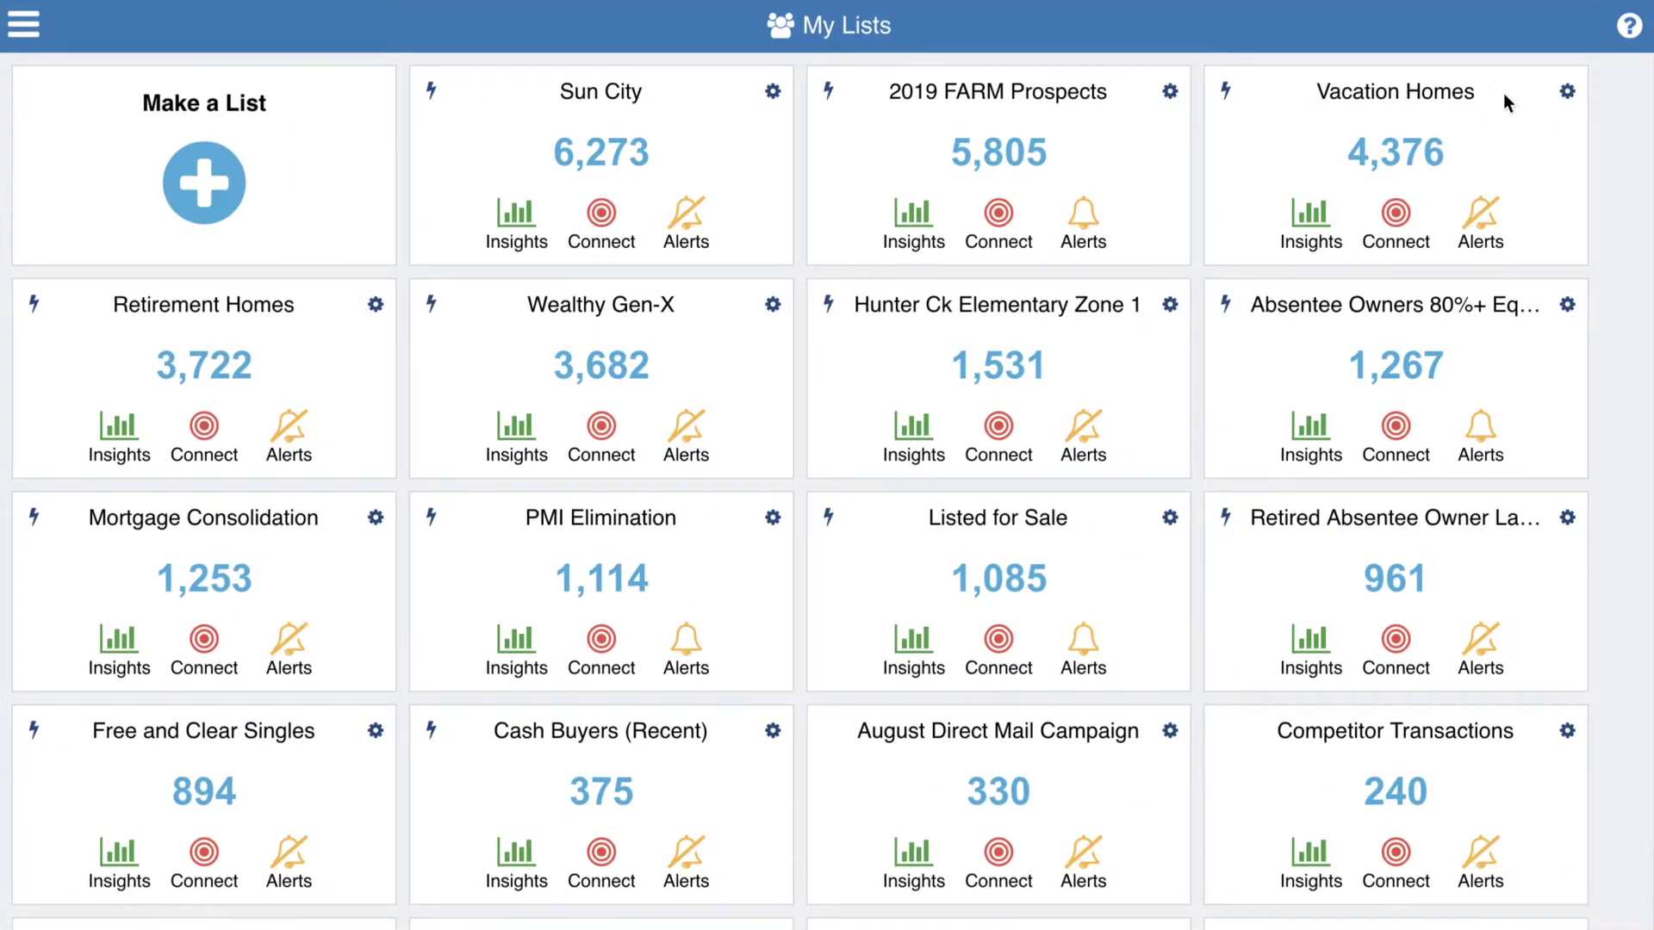
pyautogui.click(1627, 28)
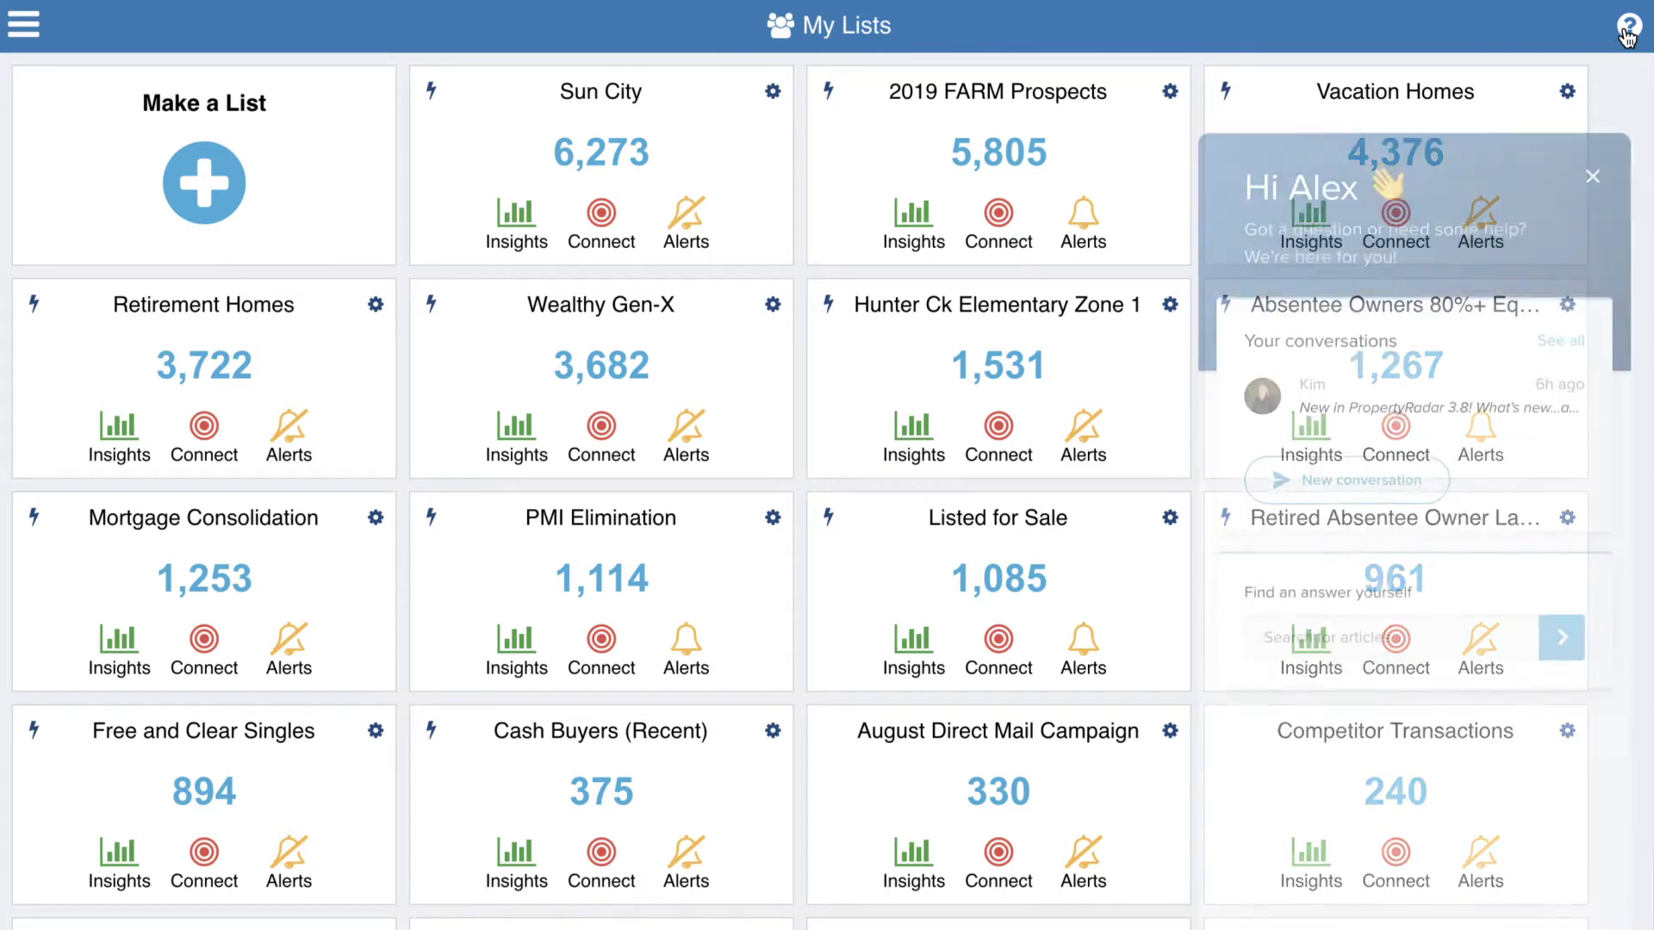